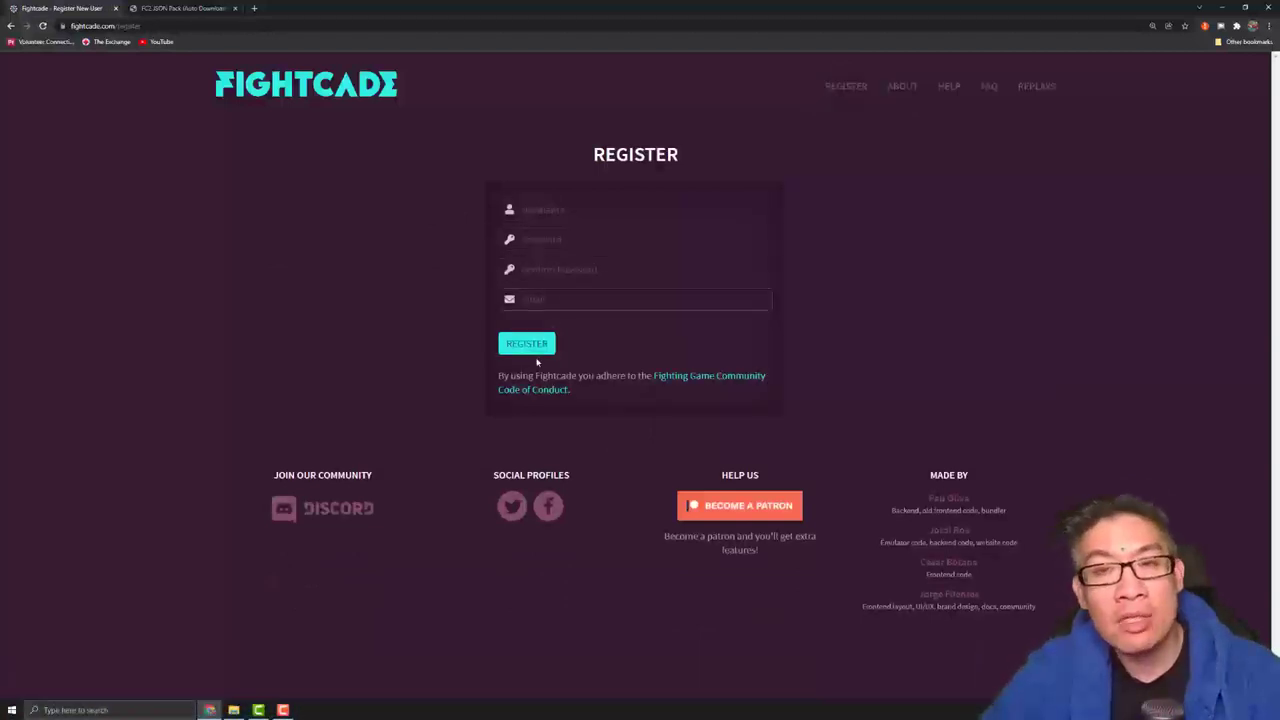
# Download the Windows version of the Fightcade installer from the Fightcade homepage and save it to the Desktop.
pyautogui.click(284, 90)
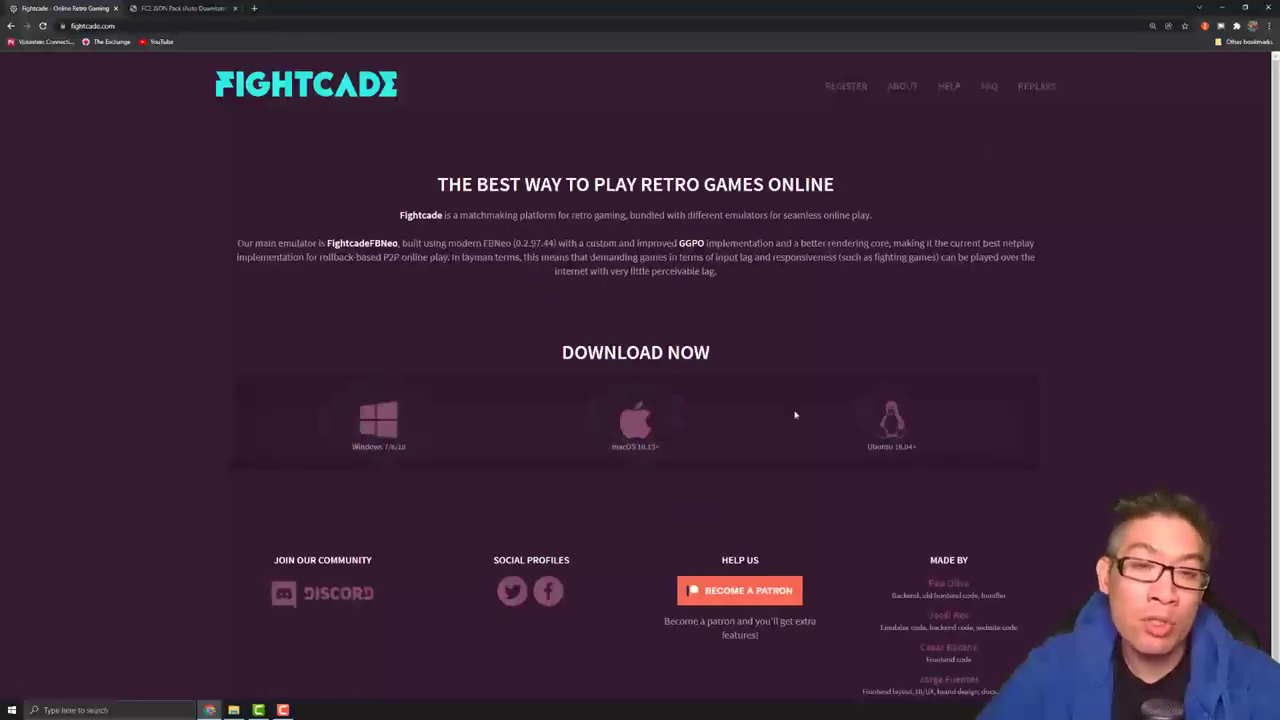
pyautogui.click(380, 421)
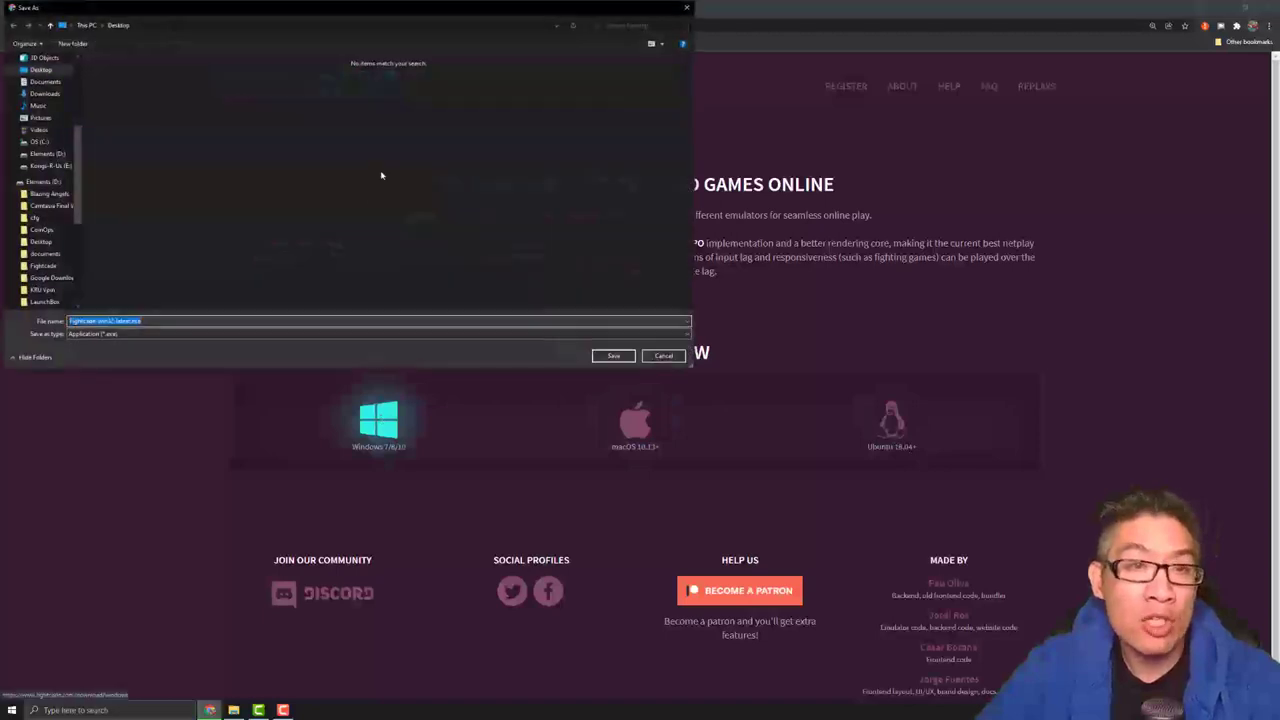
pyautogui.click(613, 356)
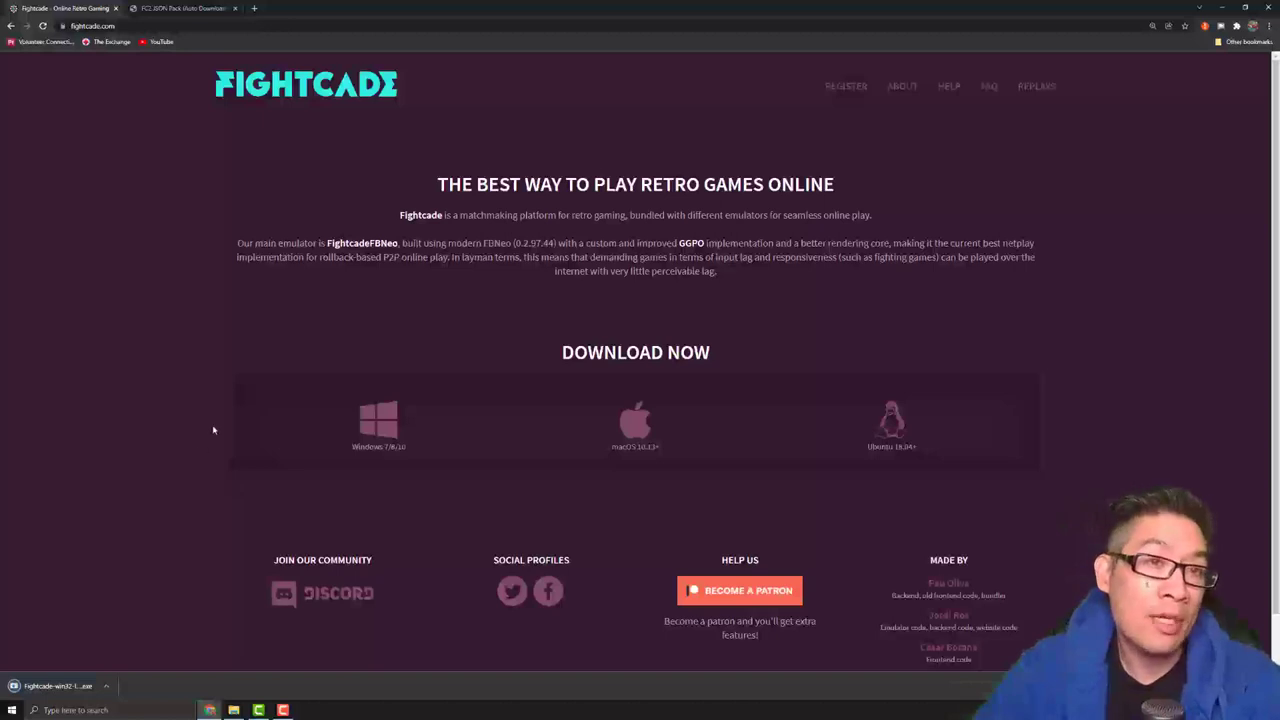
# Download fc2roms.zip from the FC2 JSON Pack page and save it to the Desktop.
pyautogui.click(181, 8)
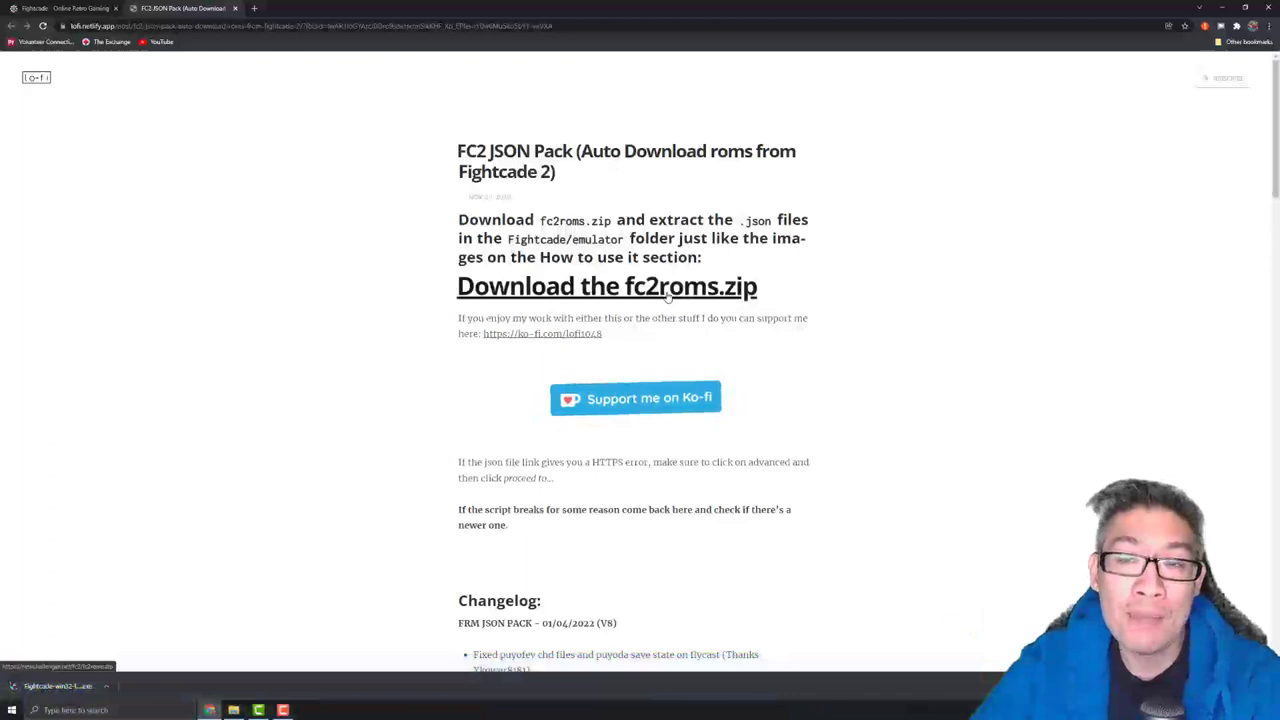
pyautogui.click(688, 290)
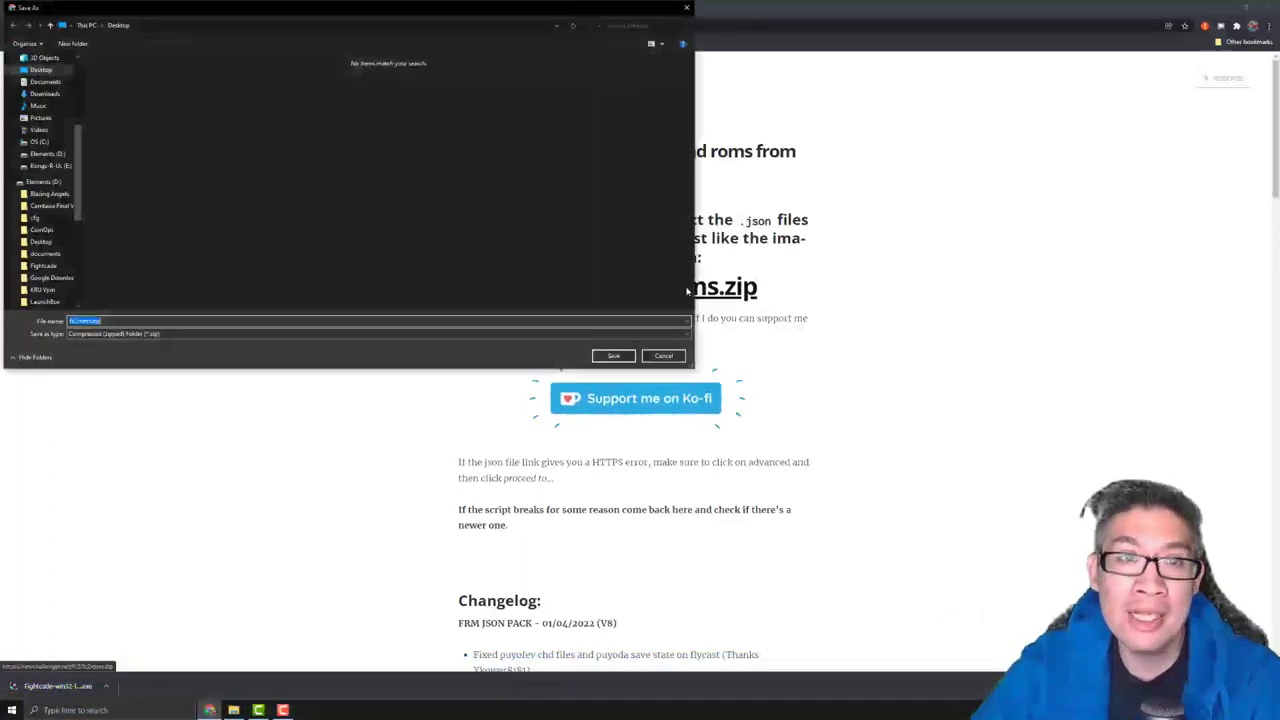
pyautogui.click(613, 356)
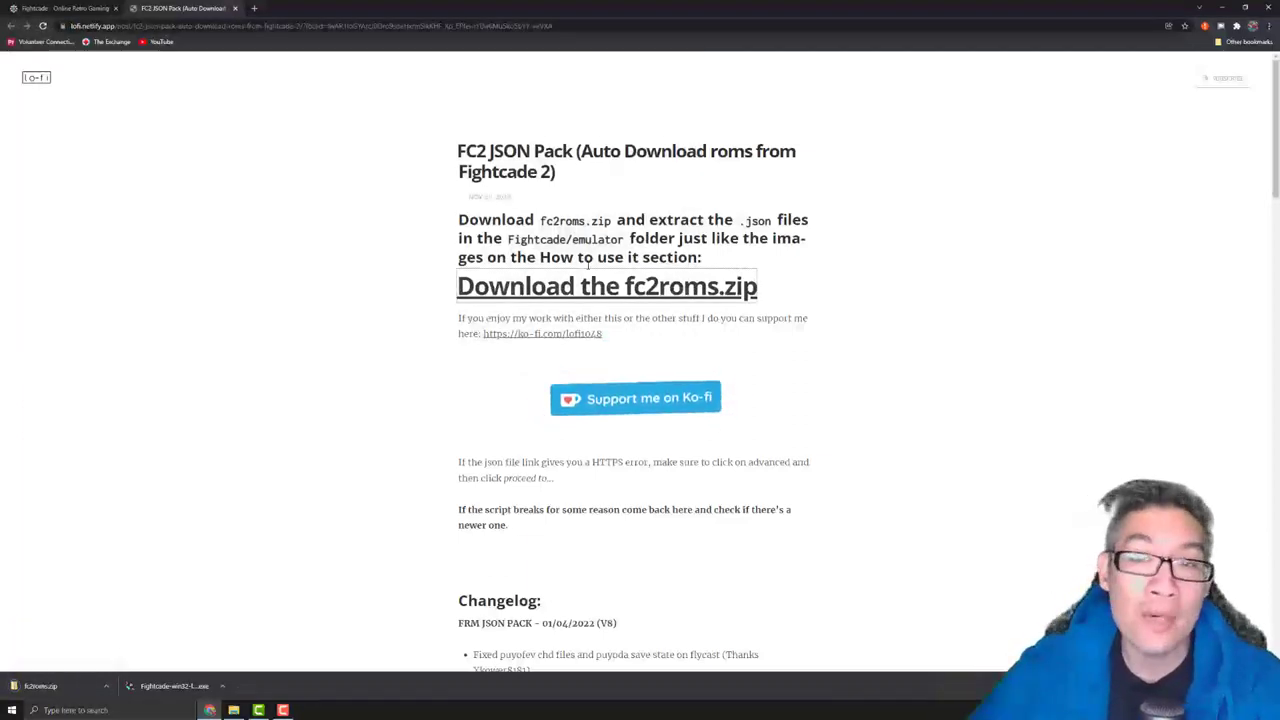
# Read through the FC2 JSON Pack page's changelog, missing games list and "How to use it" instructions.
pyautogui.scroll(-4, 664, 375)
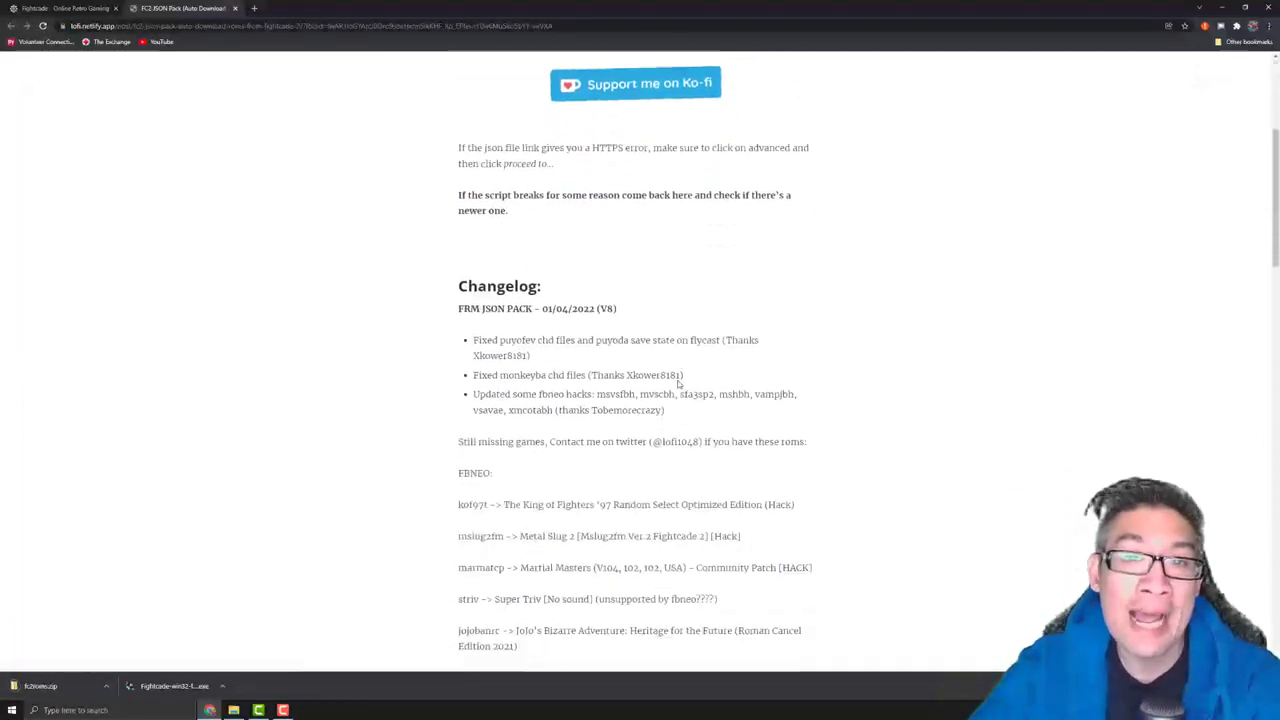
pyautogui.scroll(-8, 678, 384)
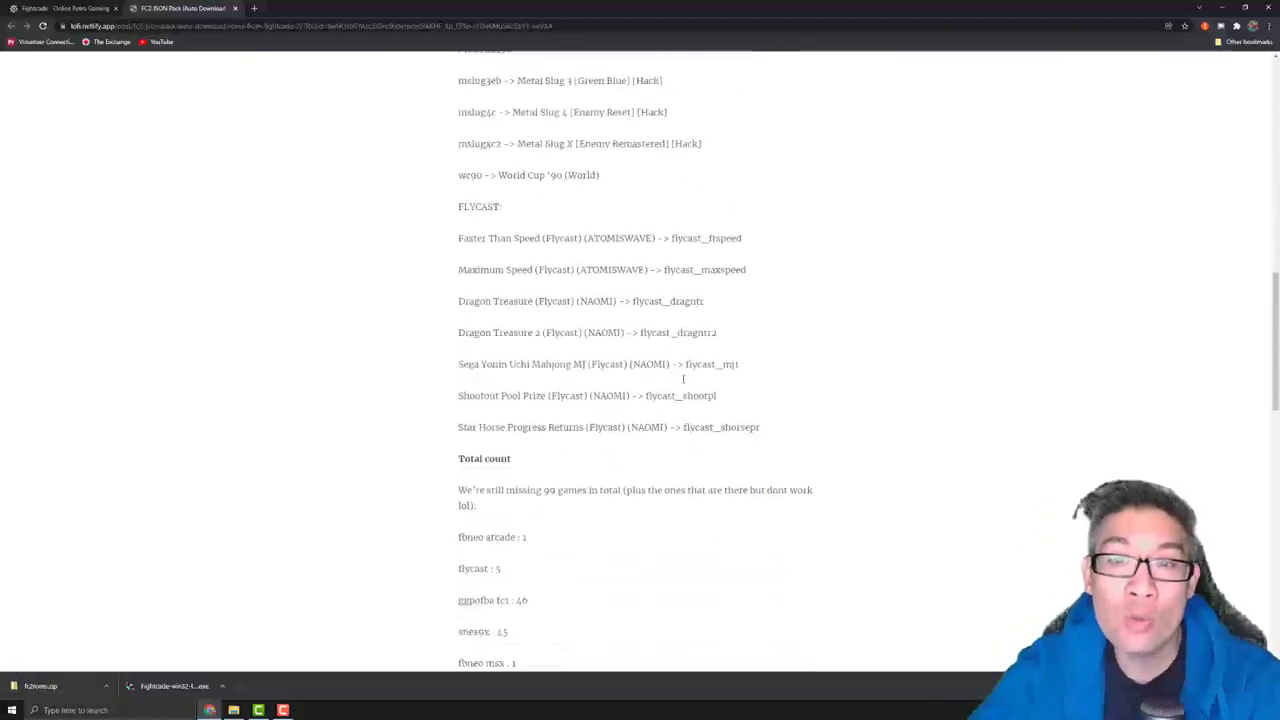
pyautogui.scroll(-2, 682, 384)
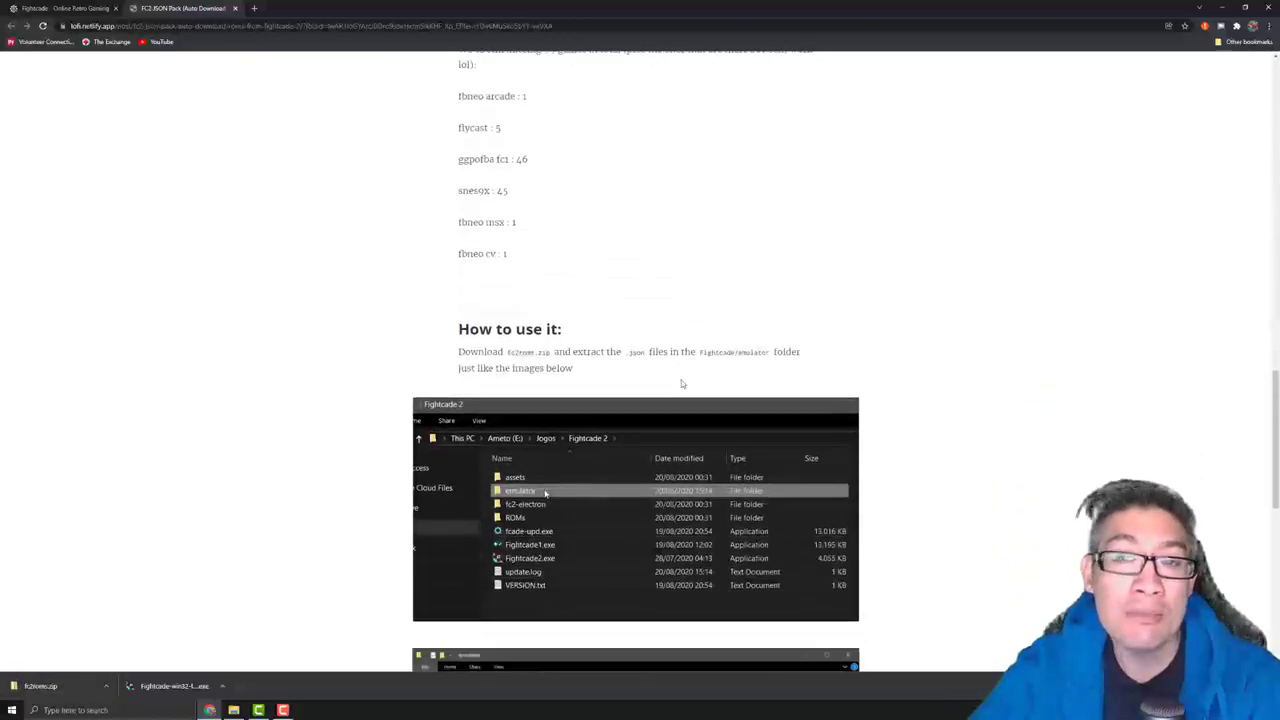
pyautogui.scroll(5, 677, 380)
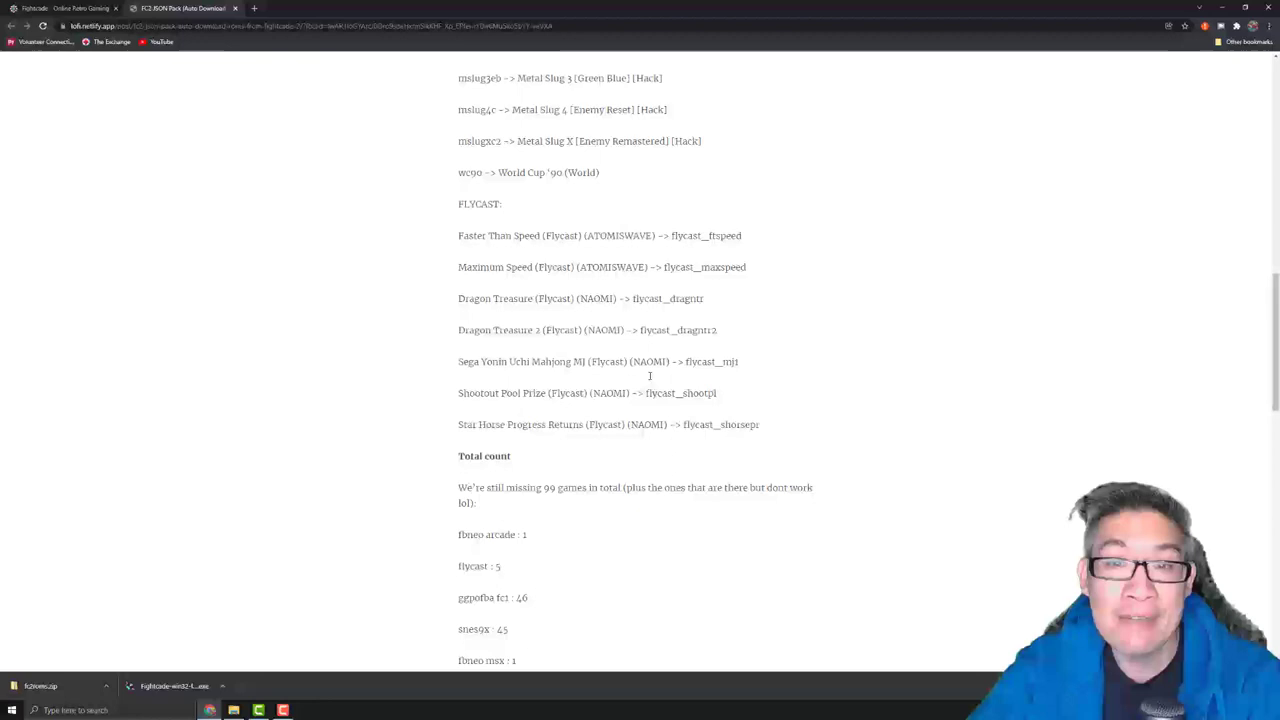
pyautogui.scroll(-6, 655, 395)
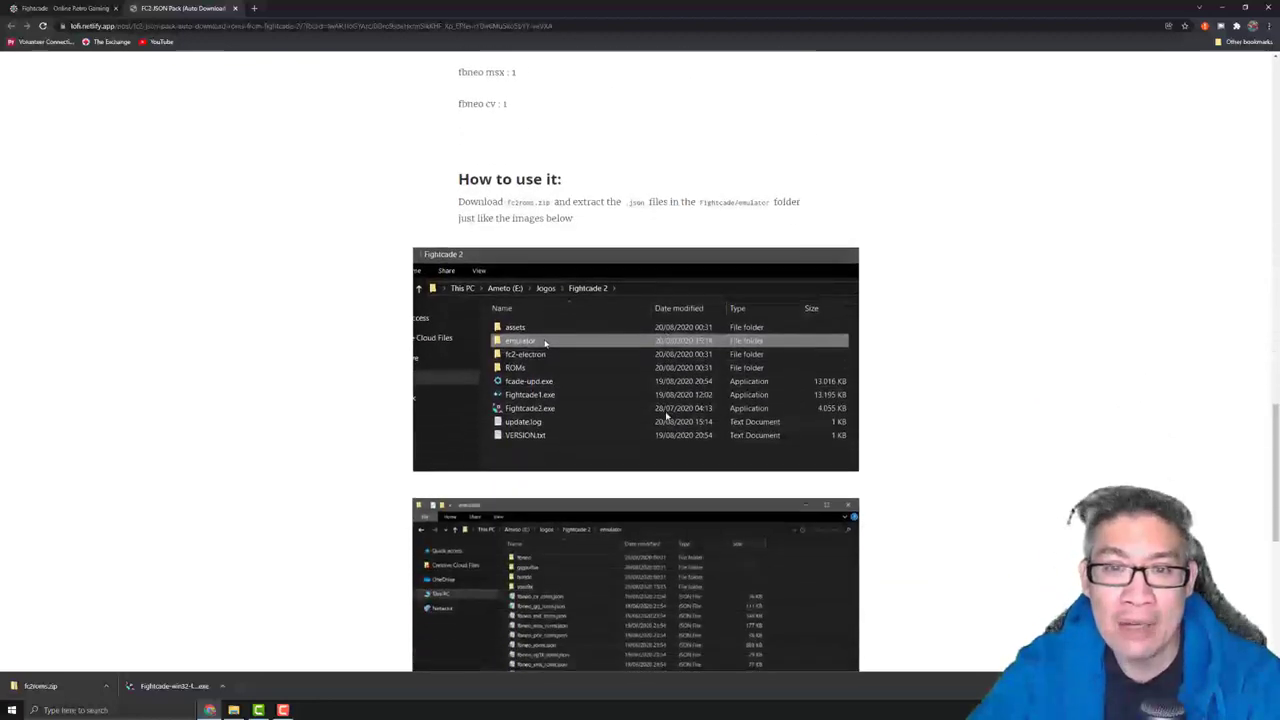
pyautogui.scroll(-1, 660, 413)
pyautogui.scroll(-1, 605, 360)
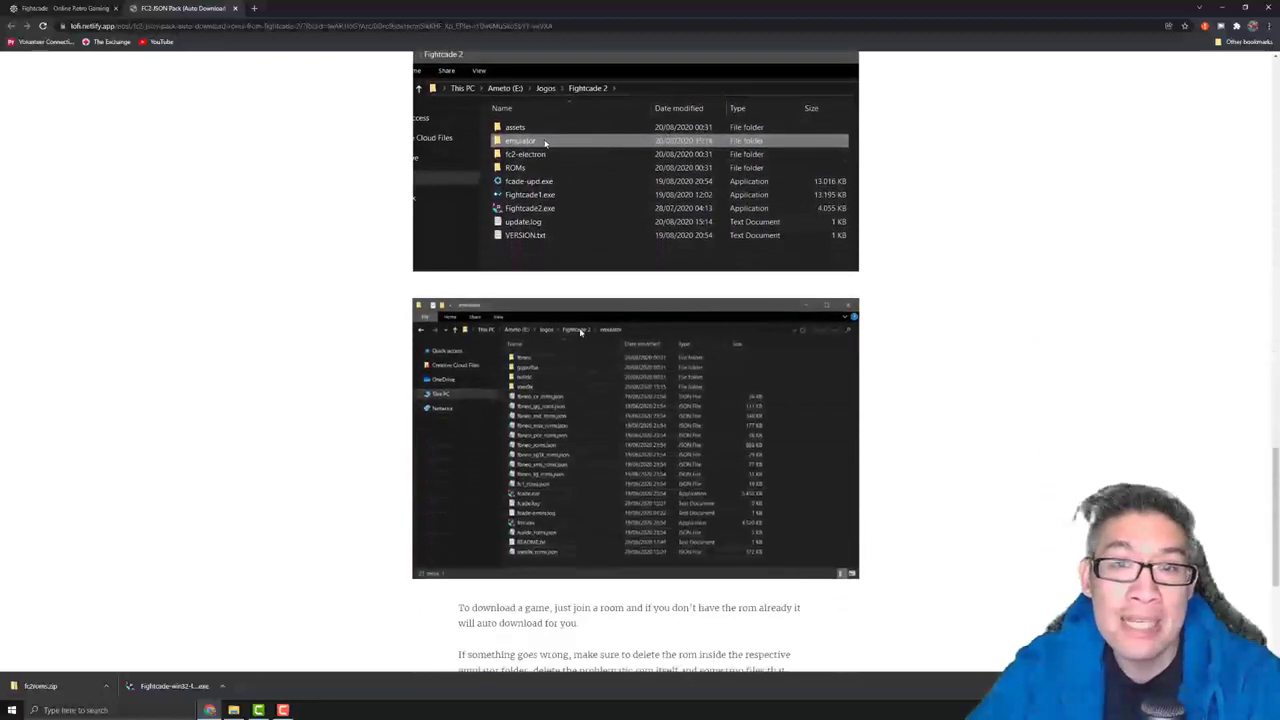
pyautogui.scroll(-3, 545, 143)
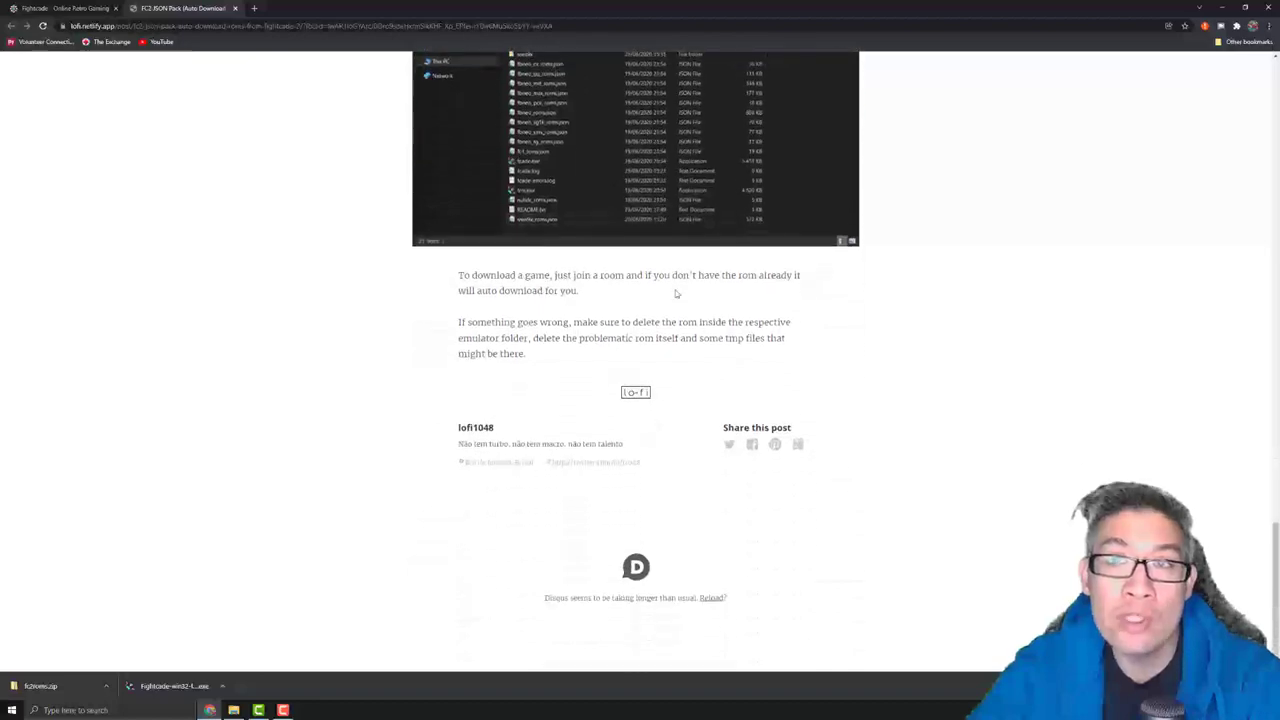
# Minimize the browser and create a new folder named Fightcade on the desktop.
pyautogui.click(1222, 10)
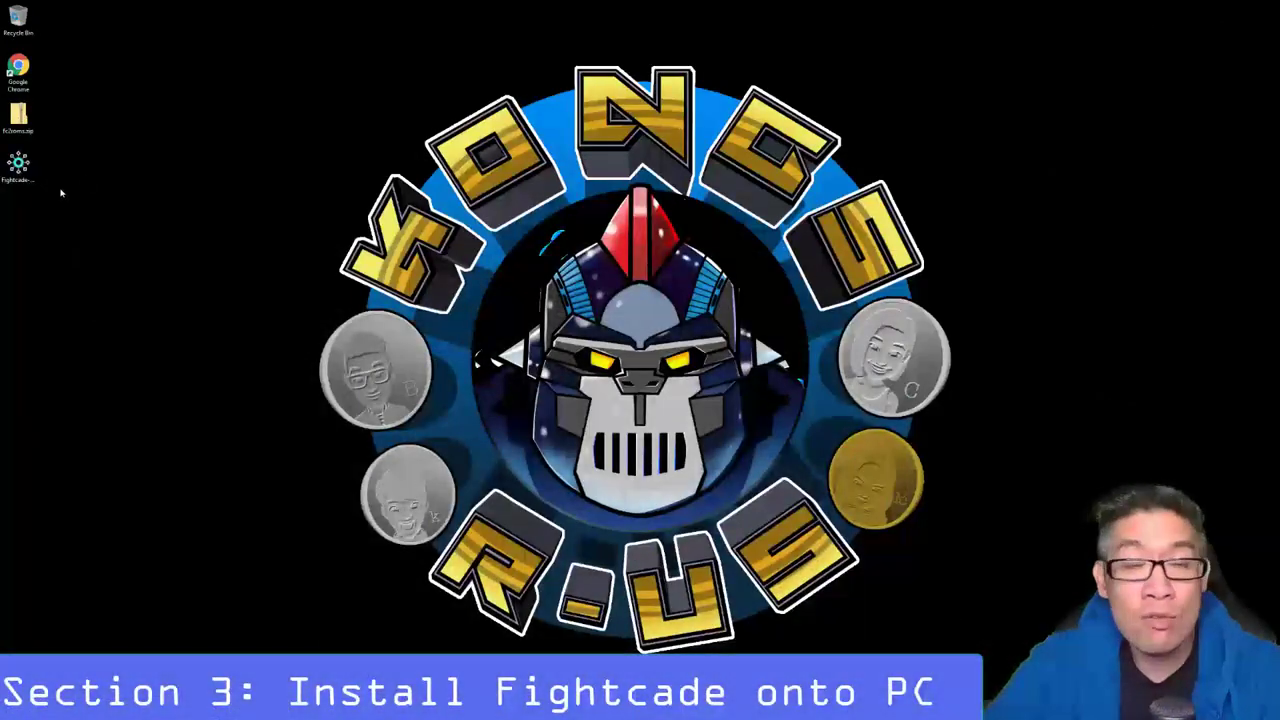
pyautogui.rightClick(27, 268)
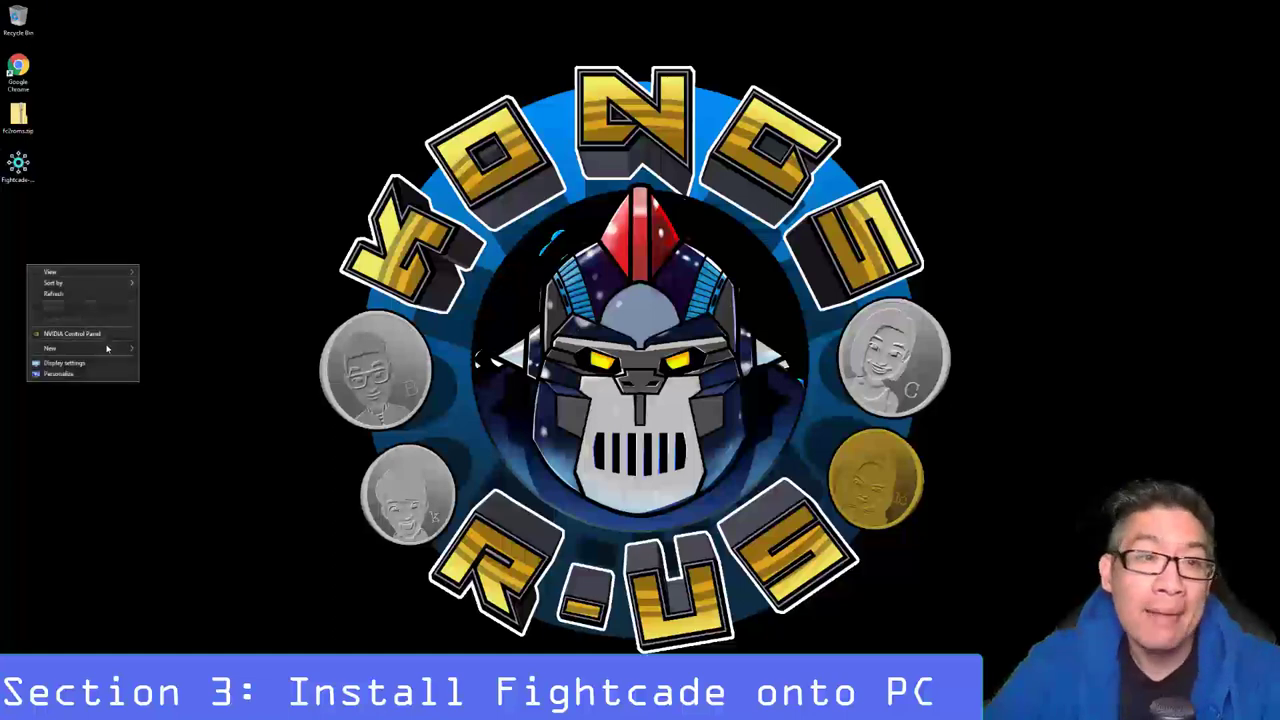
pyautogui.moveTo(120, 348)
pyautogui.click(174, 350)
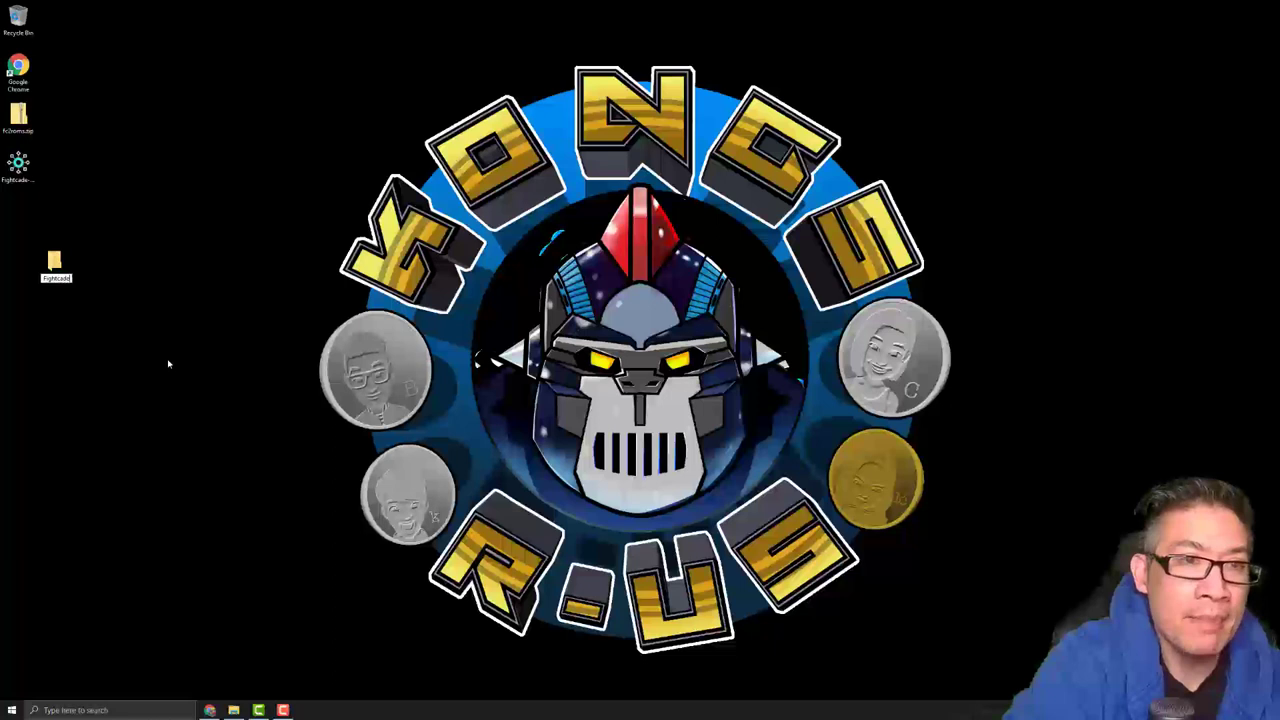
pyautogui.press('Return')
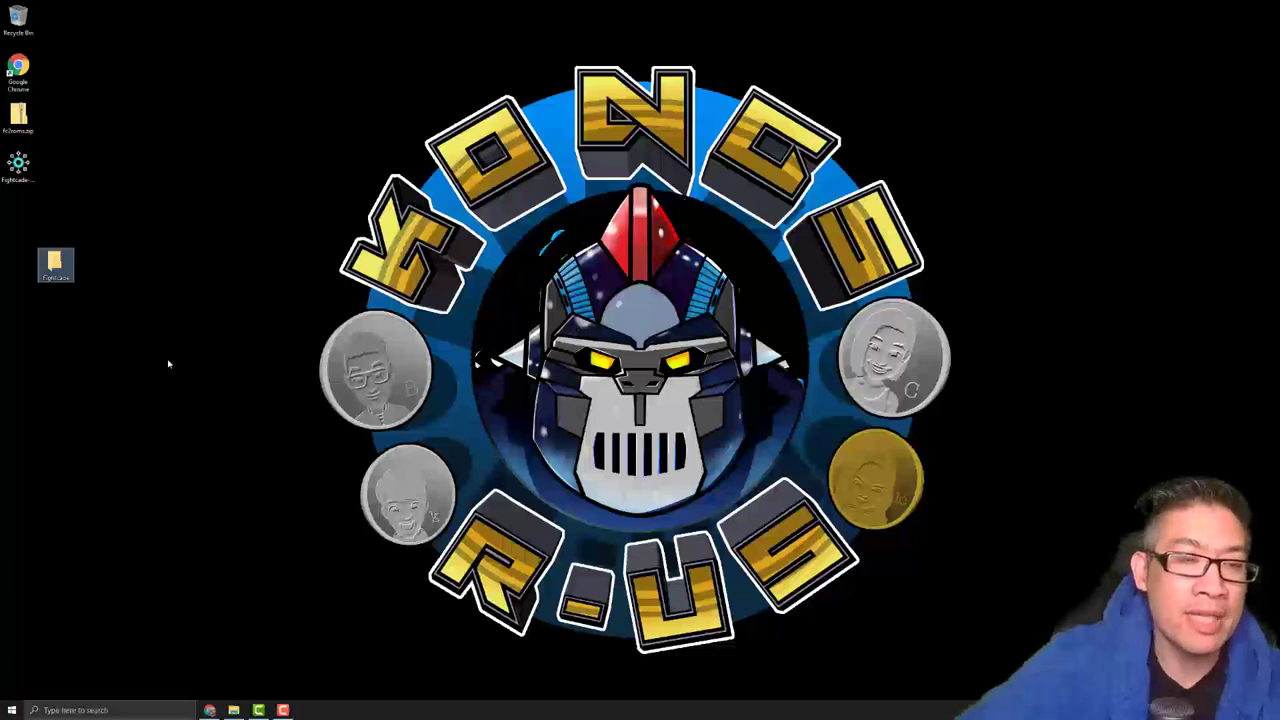
# Run the downloaded Fightcade installer and install it into the Fightcade folder on the Desktop.
pyautogui.click(22, 166)
pyautogui.doubleClick(24, 167)
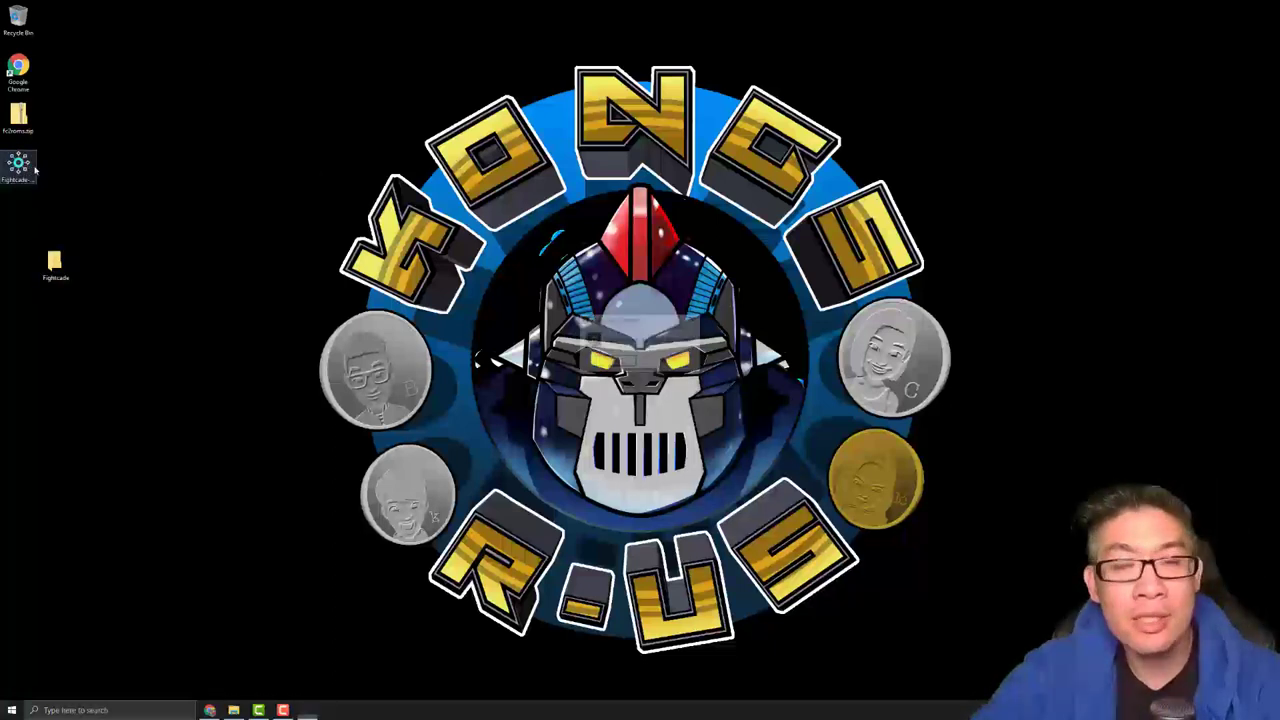
pyautogui.click(617, 362)
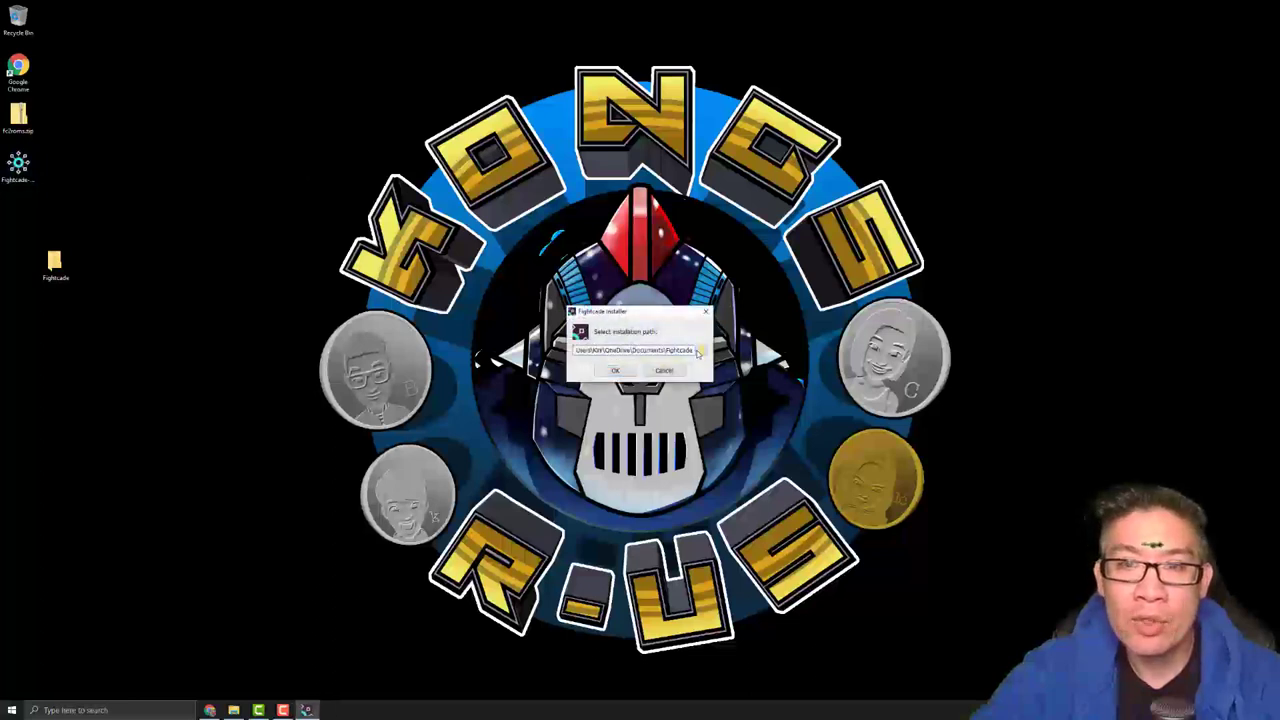
pyautogui.click(700, 350)
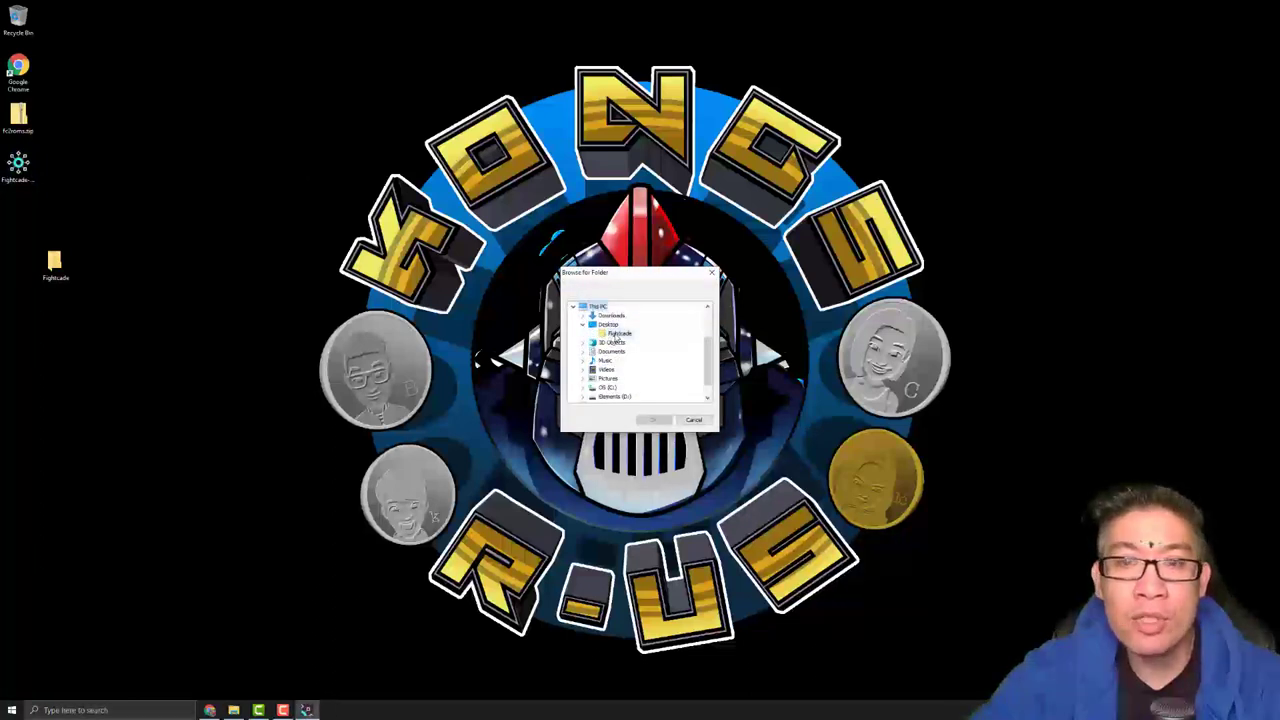
pyautogui.click(653, 421)
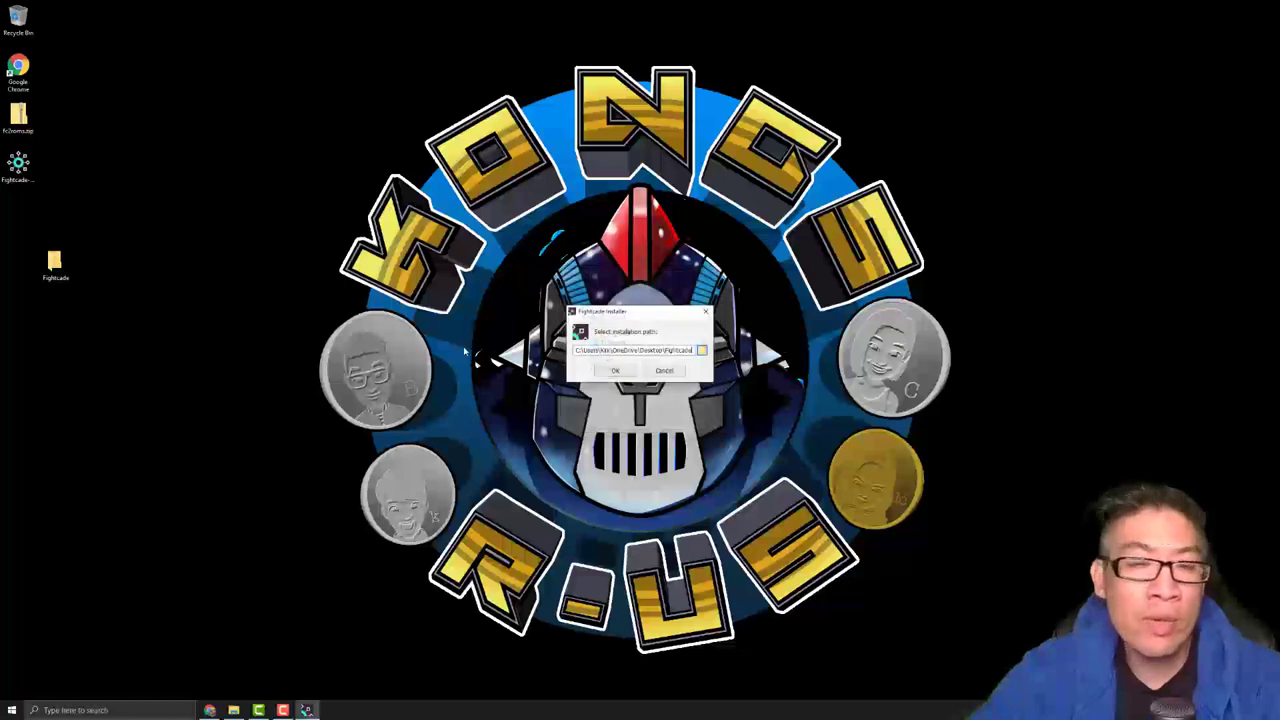
pyautogui.click(624, 372)
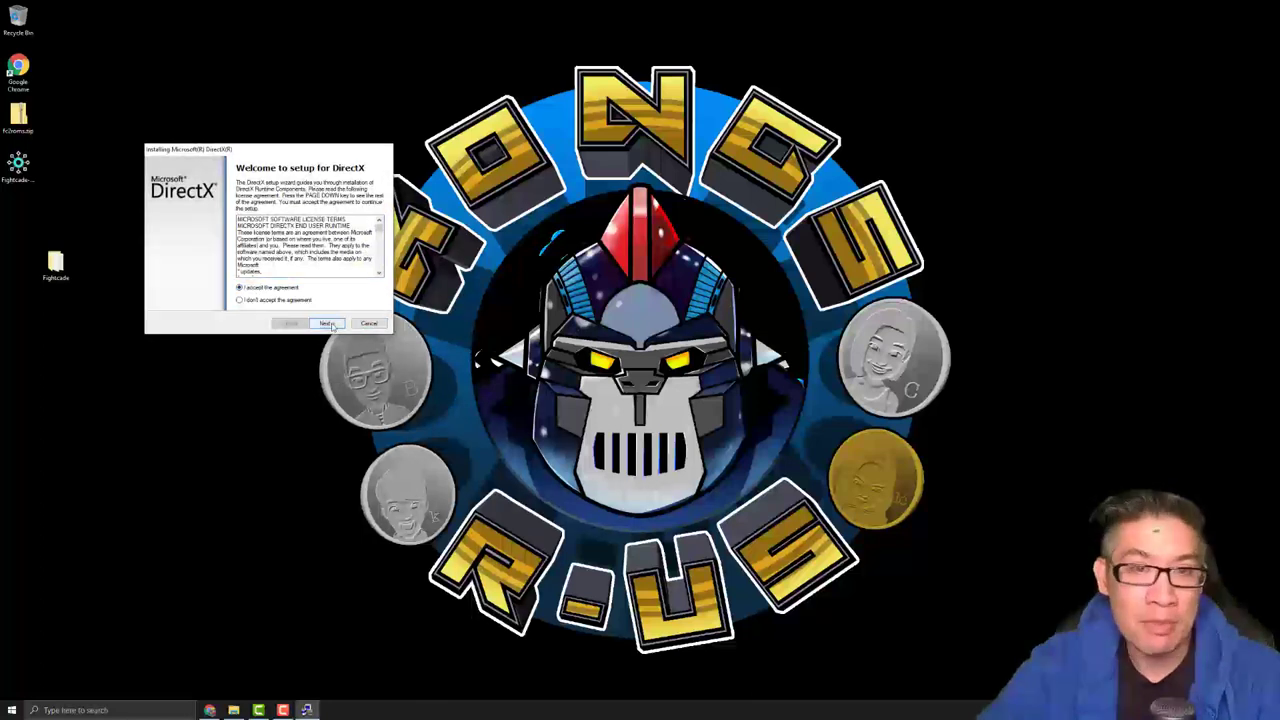
# Start the DirectX component installation with the agreement accepted, and move the Fightcade folder directly below the installer file on the desktop.
pyautogui.click(320, 324)
pyautogui.click(327, 323)
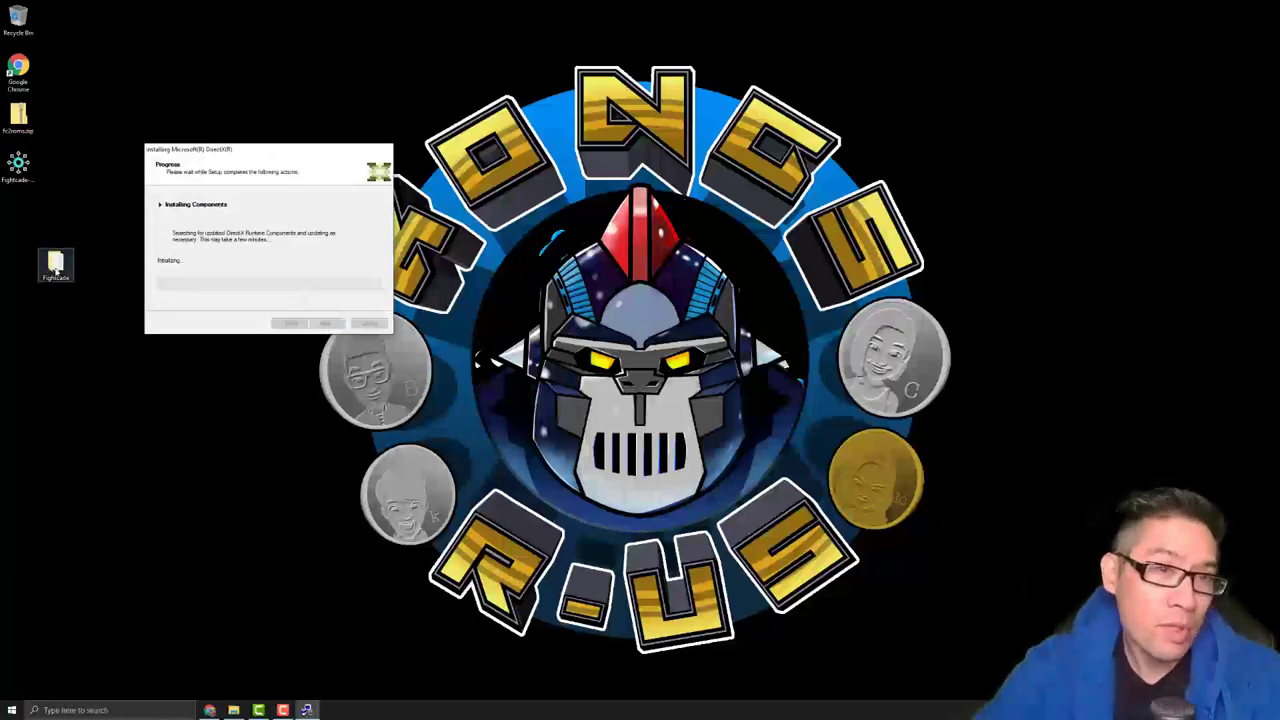
pyautogui.moveTo(55, 262); pyautogui.dragTo(20, 213)
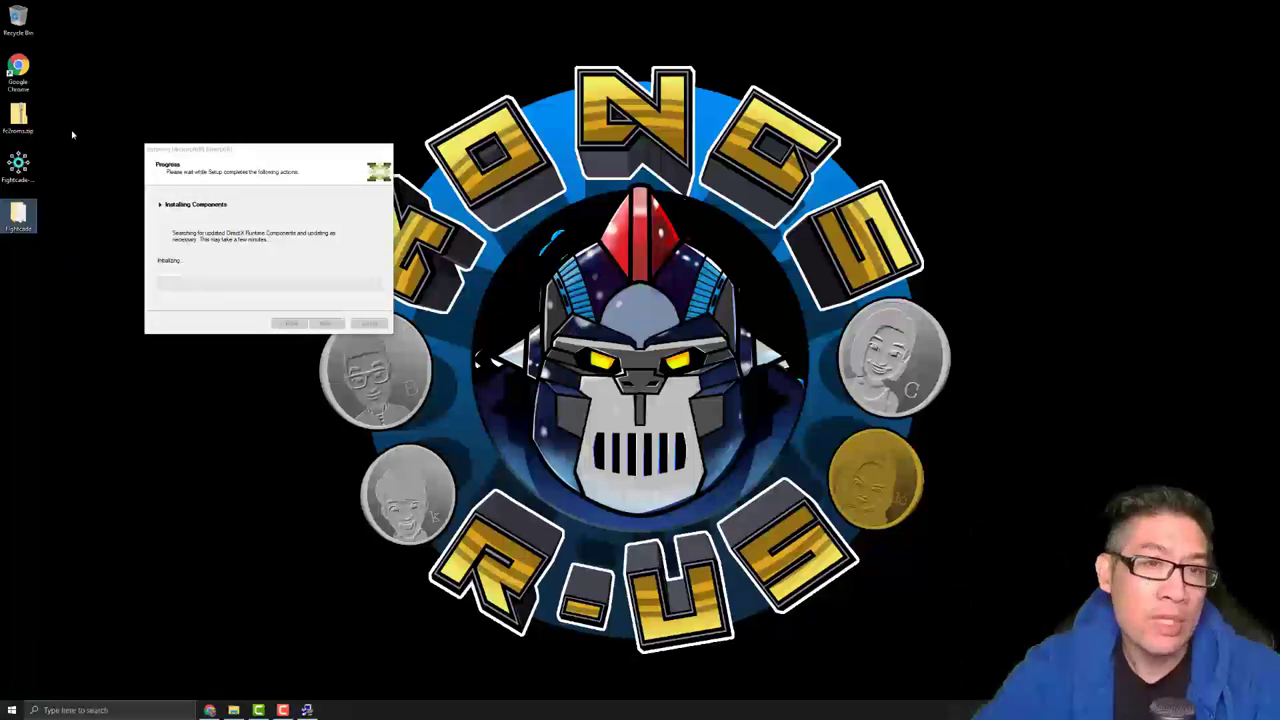
# Extract all files from fc2roms.zip into the emulator folder inside the Fightcade folder, and close the archive window.
pyautogui.doubleClick(19, 117)
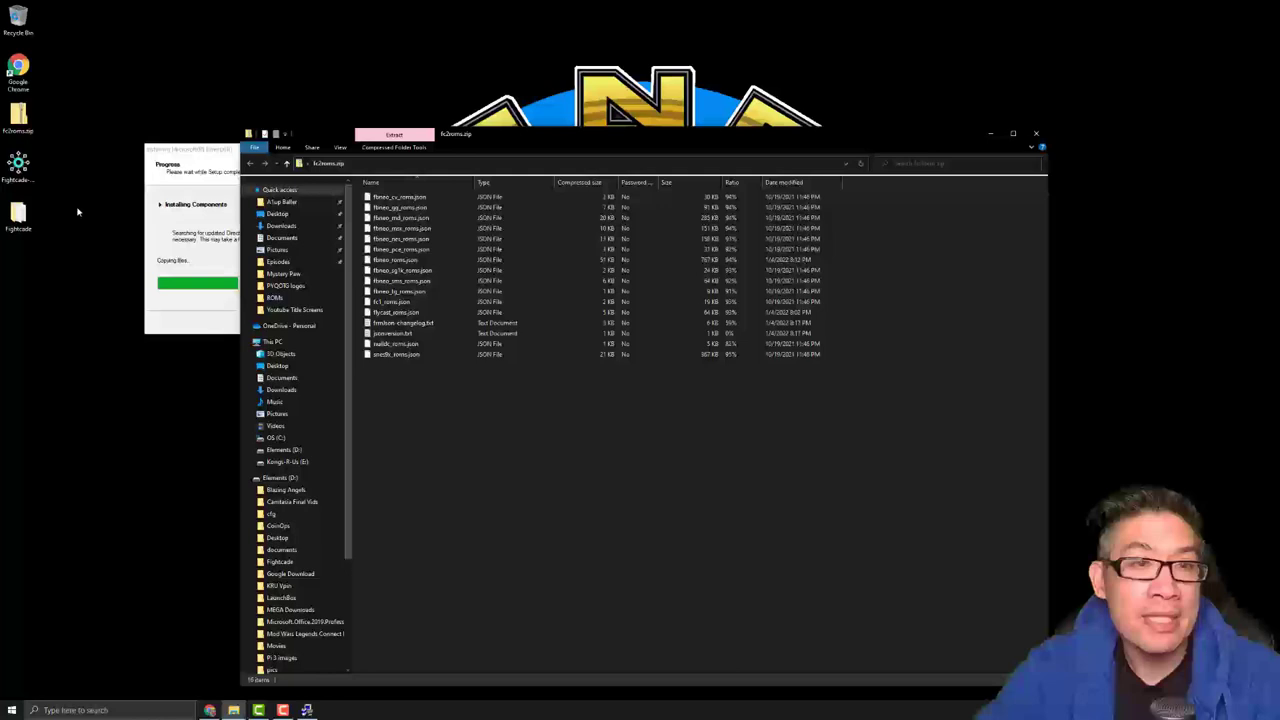
pyautogui.doubleClick(18, 214)
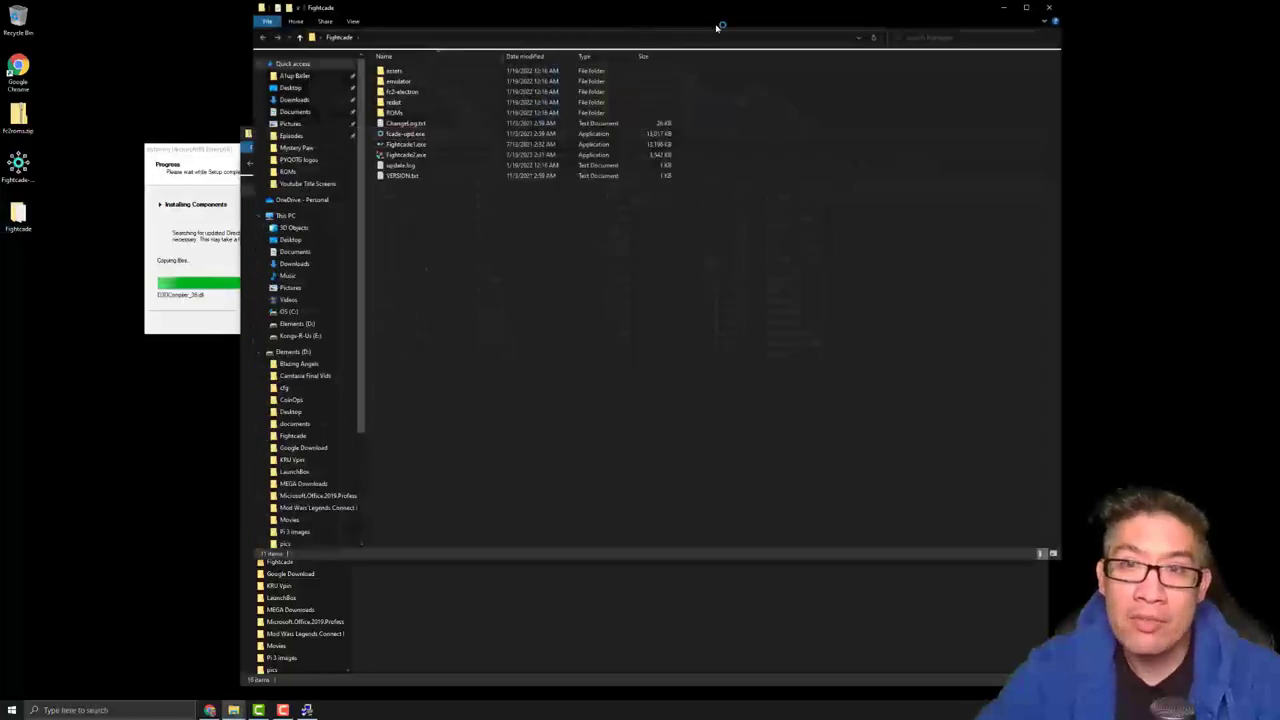
pyautogui.moveTo(716, 27); pyautogui.dragTo(902, 87)
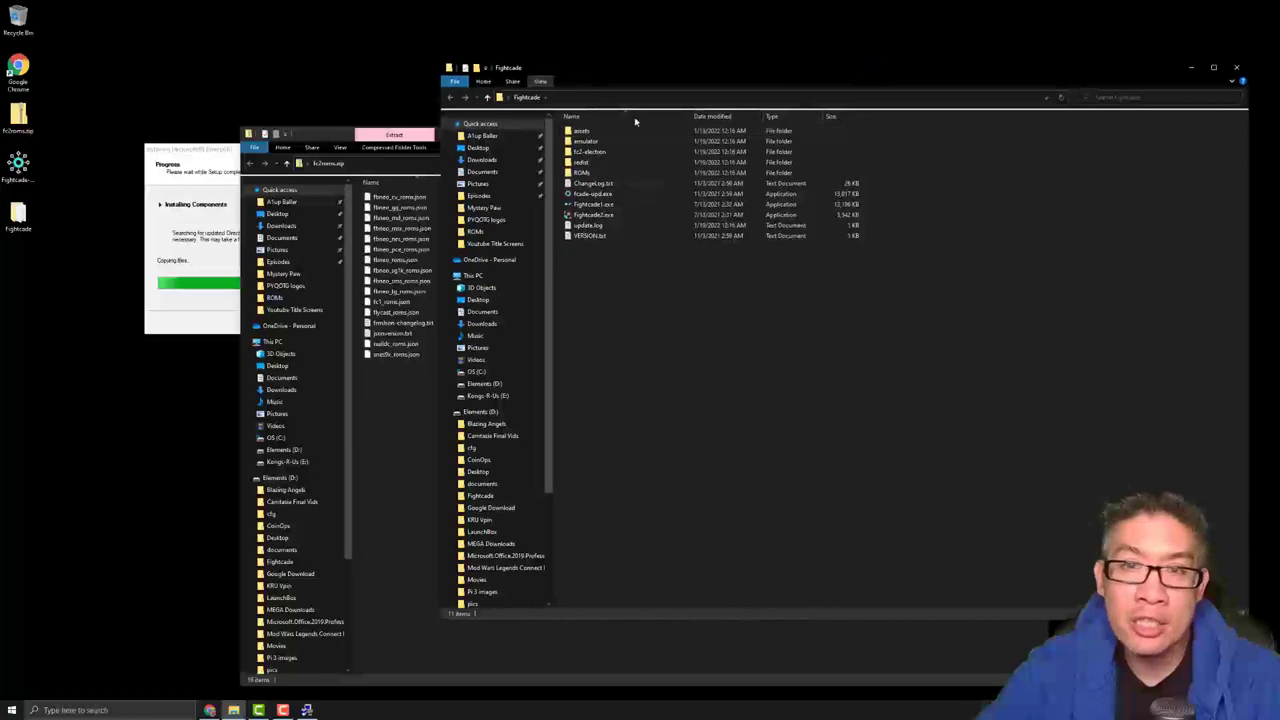
pyautogui.doubleClick(590, 141)
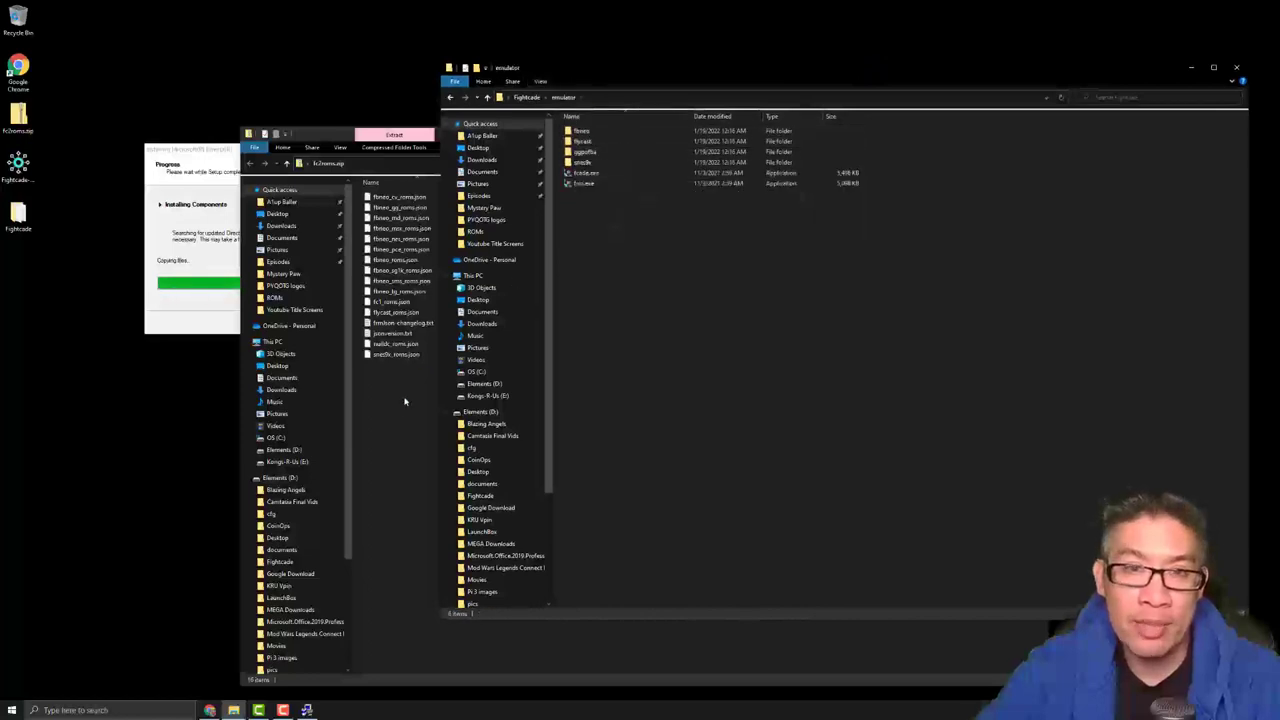
pyautogui.moveTo(398, 420); pyautogui.dragTo(461, 181)
pyautogui.moveTo(586, 131); pyautogui.dragTo(347, 224)
pyautogui.moveTo(165, 373); pyautogui.dragTo(876, 349)
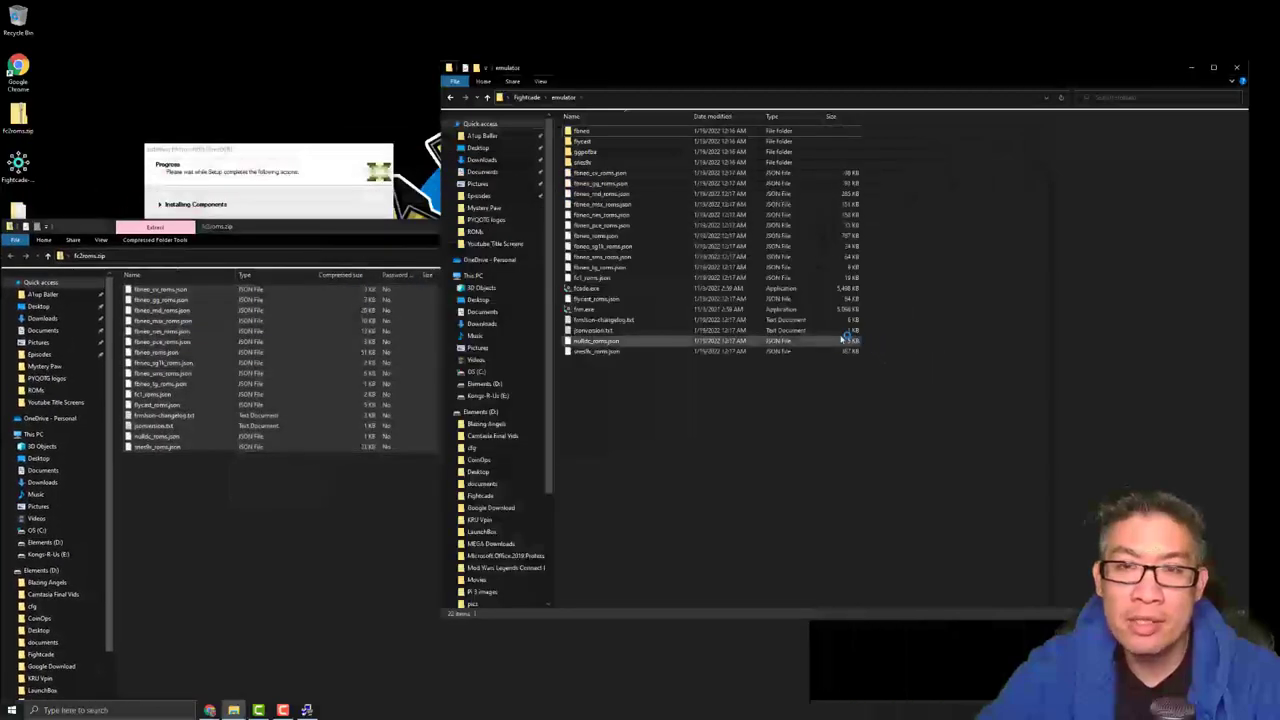
pyautogui.click(196, 522)
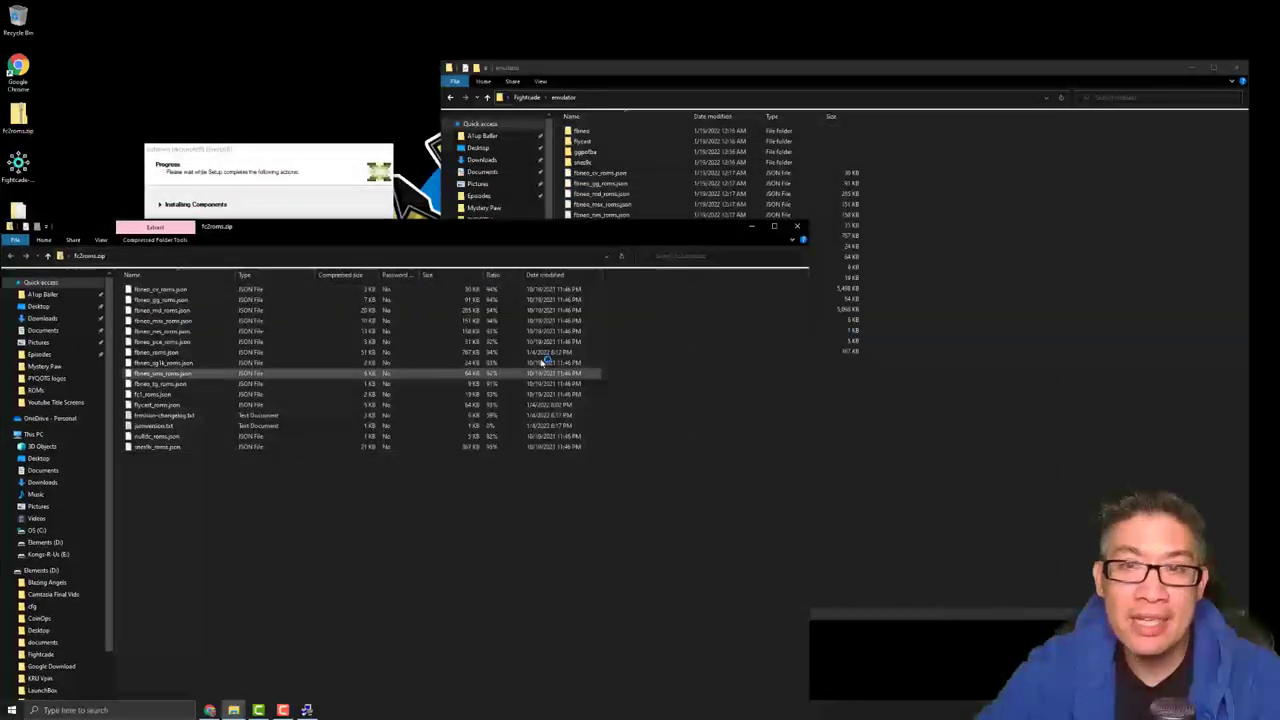
pyautogui.click(800, 231)
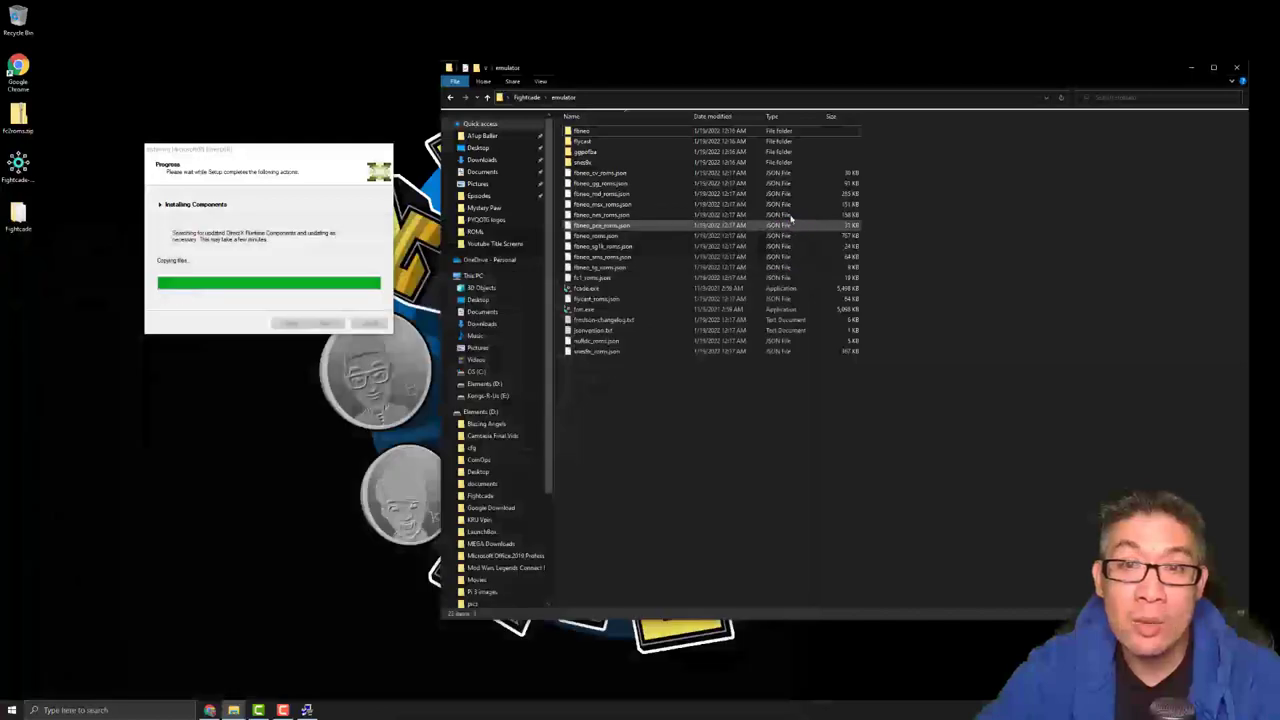
# Finish the DirectX setup and open the FBNeo ROMs location through the ROMs folder inside the Fightcade folder.
pyautogui.click(526, 97)
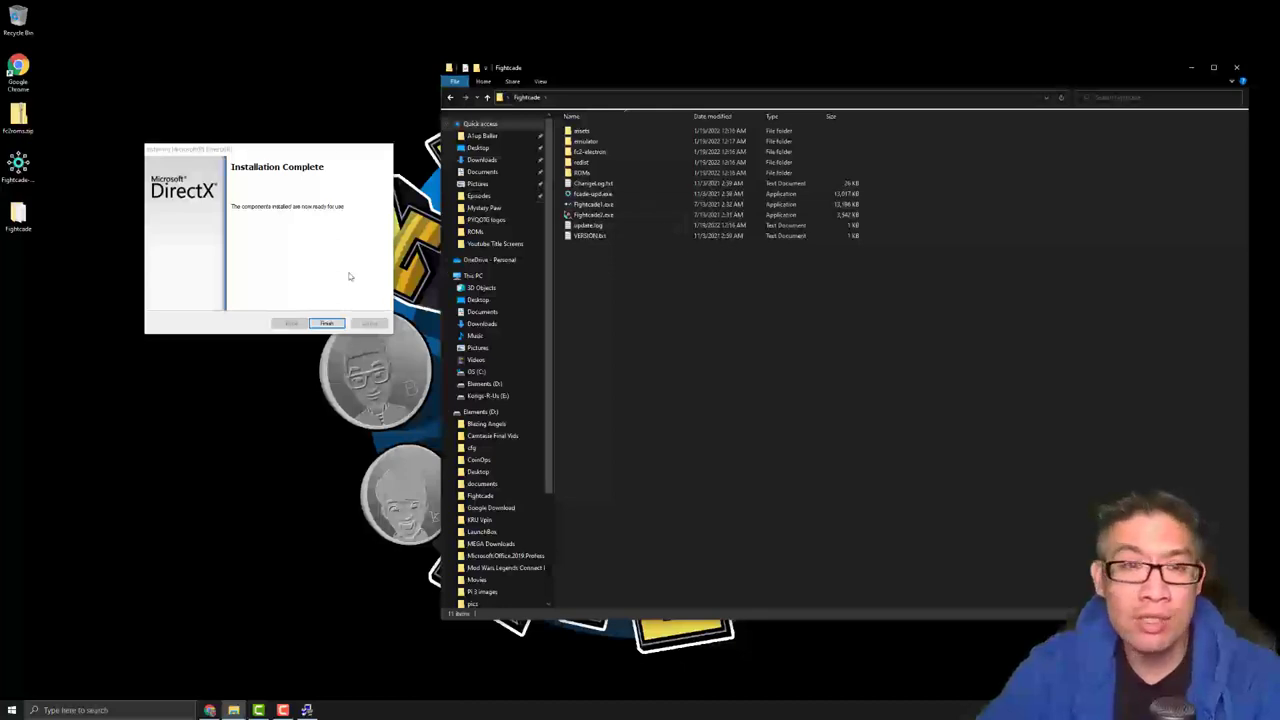
pyautogui.click(328, 323)
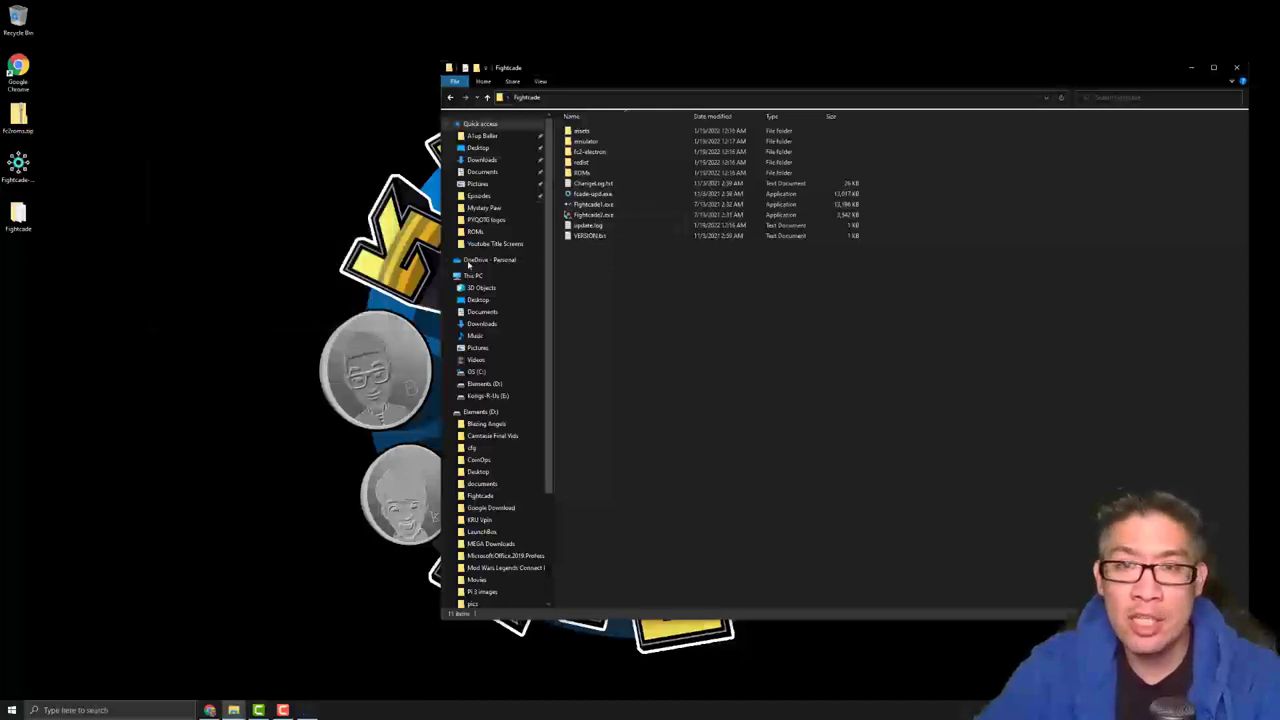
pyautogui.doubleClick(586, 174)
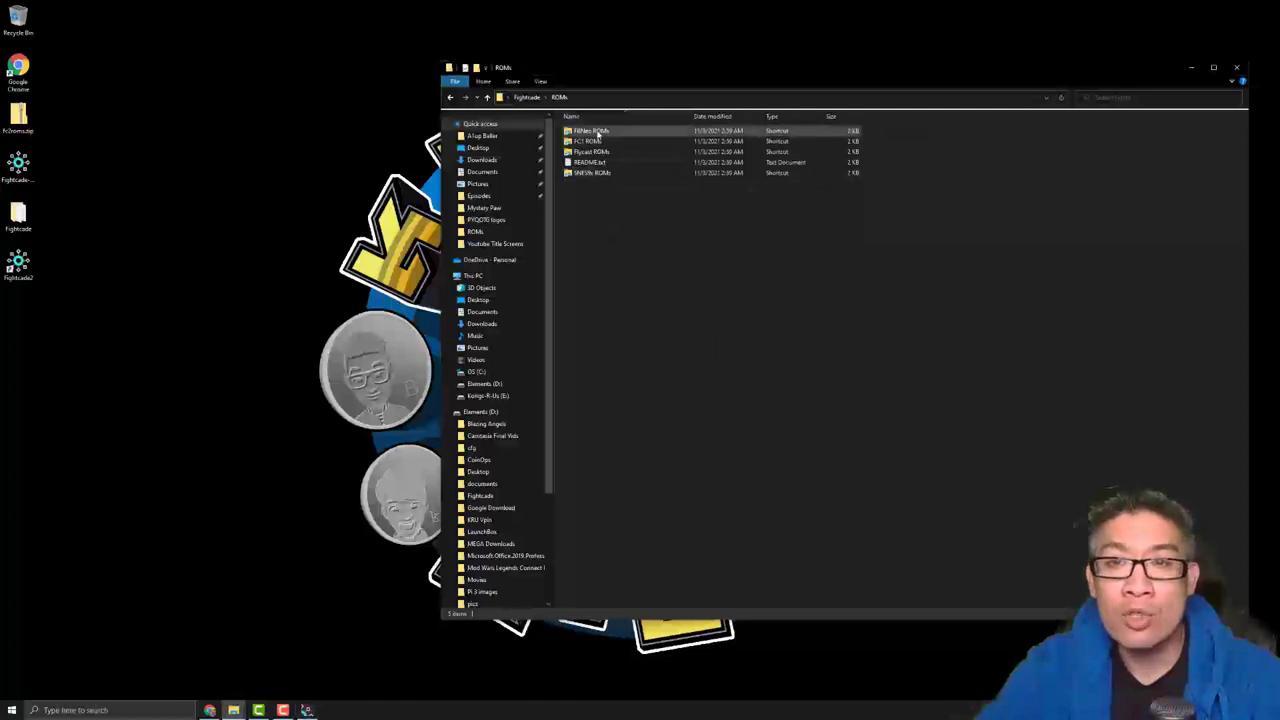
pyautogui.doubleClick(592, 131)
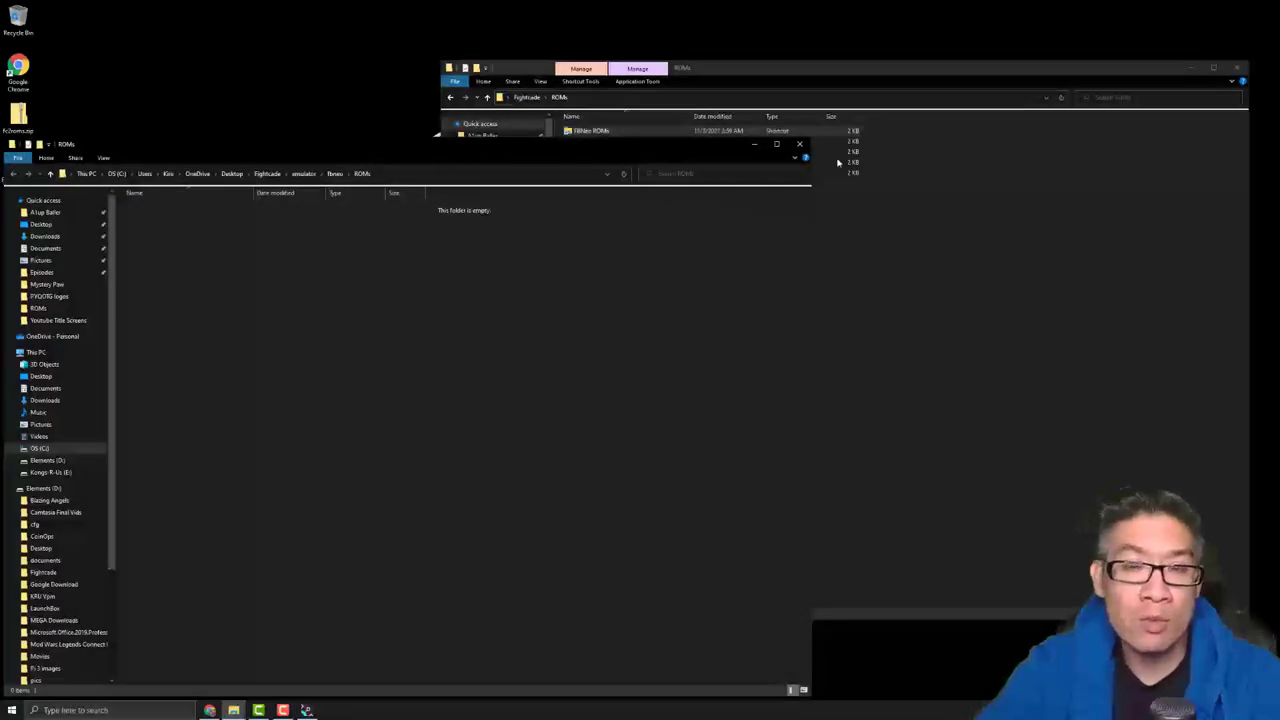
# Close the FBNeo ROMs window, check the extracted JSON files in the emulator folder, and return to the Fightcade folder.
pyautogui.click(799, 143)
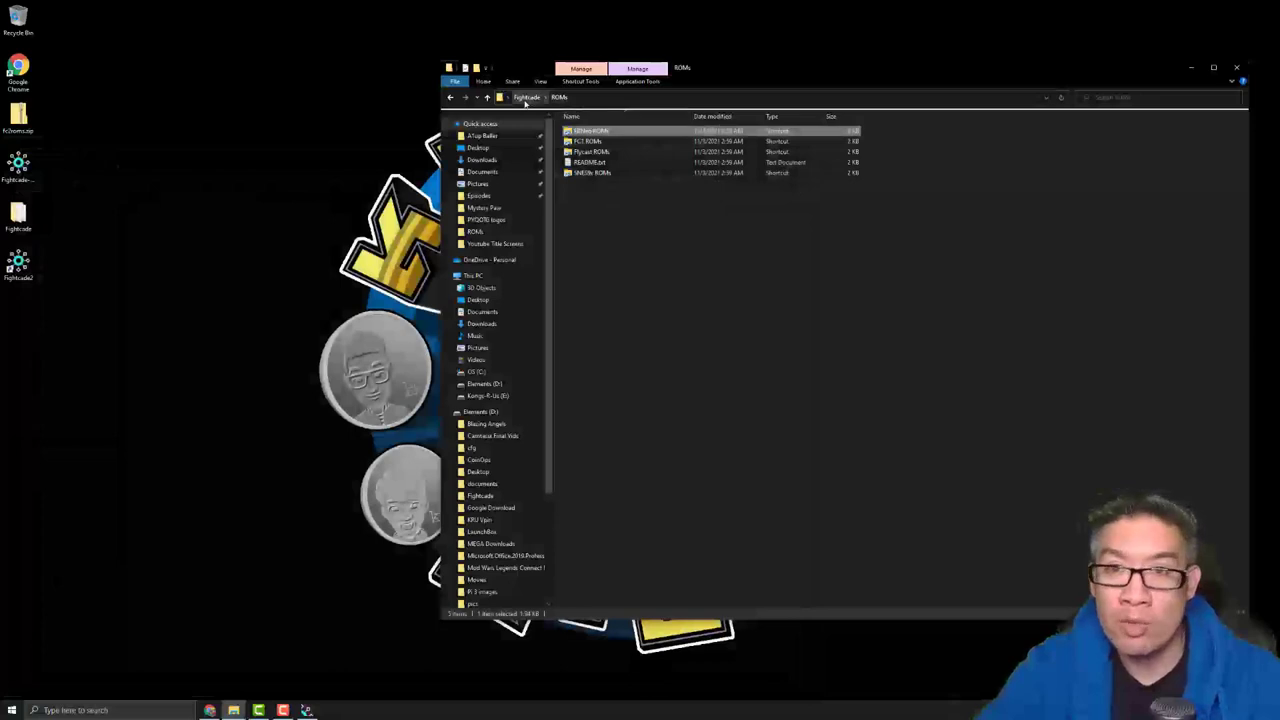
pyautogui.click(526, 98)
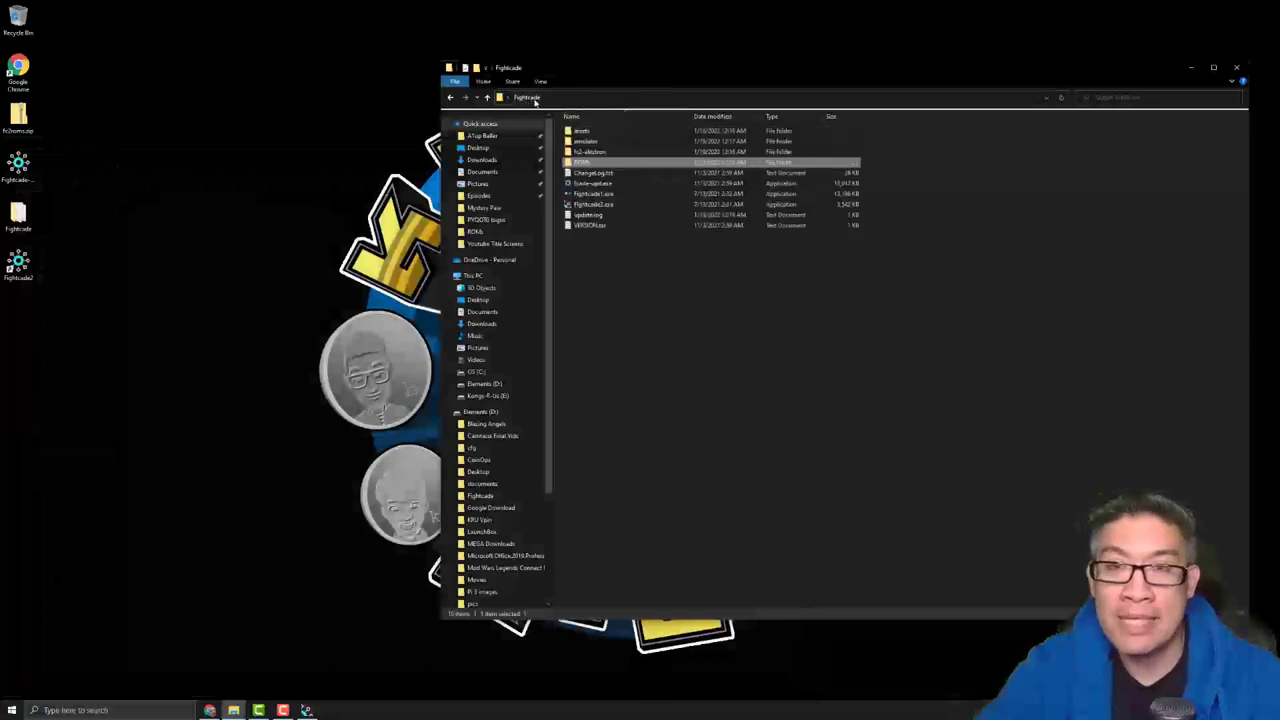
pyautogui.doubleClick(592, 144)
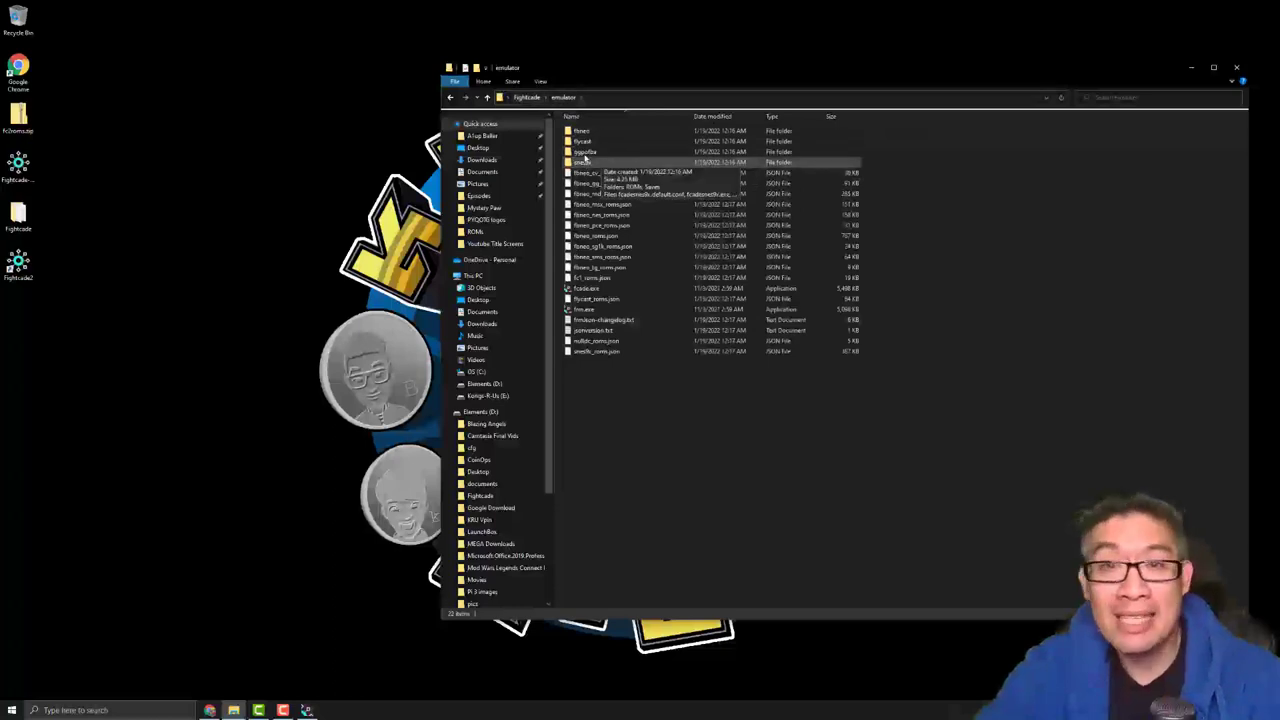
pyautogui.click(529, 98)
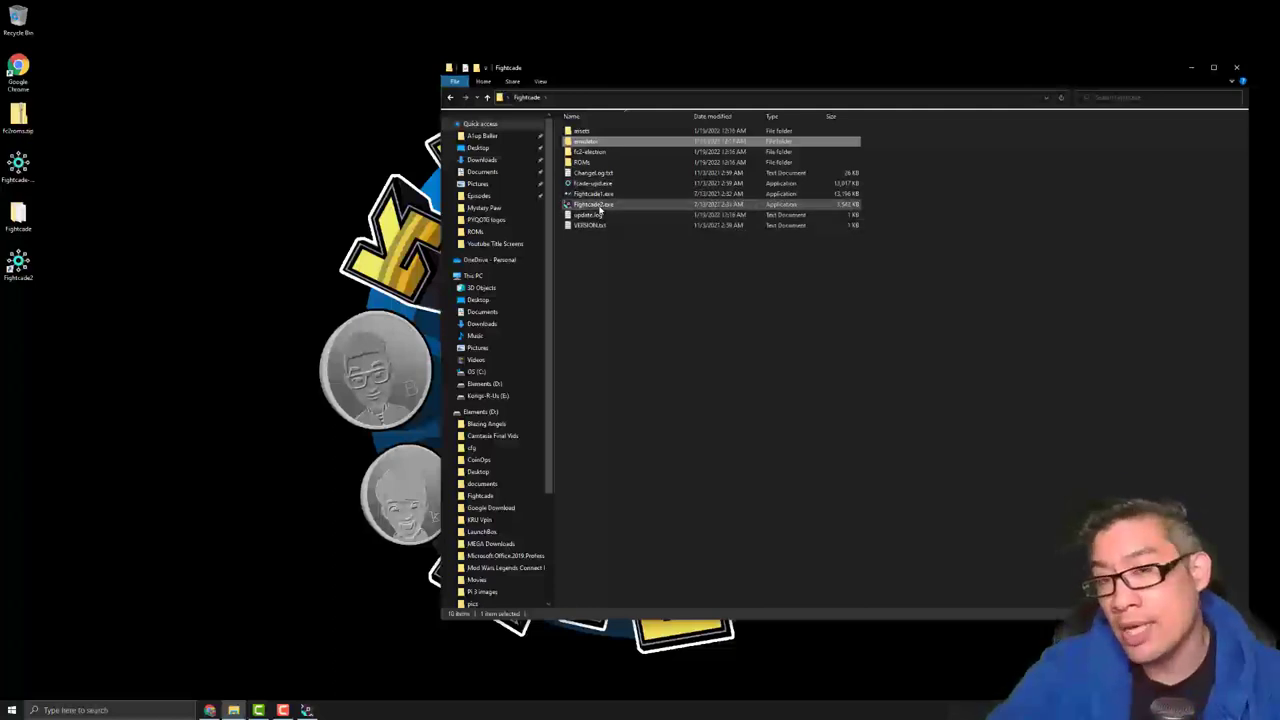
# Launch Fightcade2.exe from the Fightcade folder and log in with the account username and password.
pyautogui.doubleClick(599, 206)
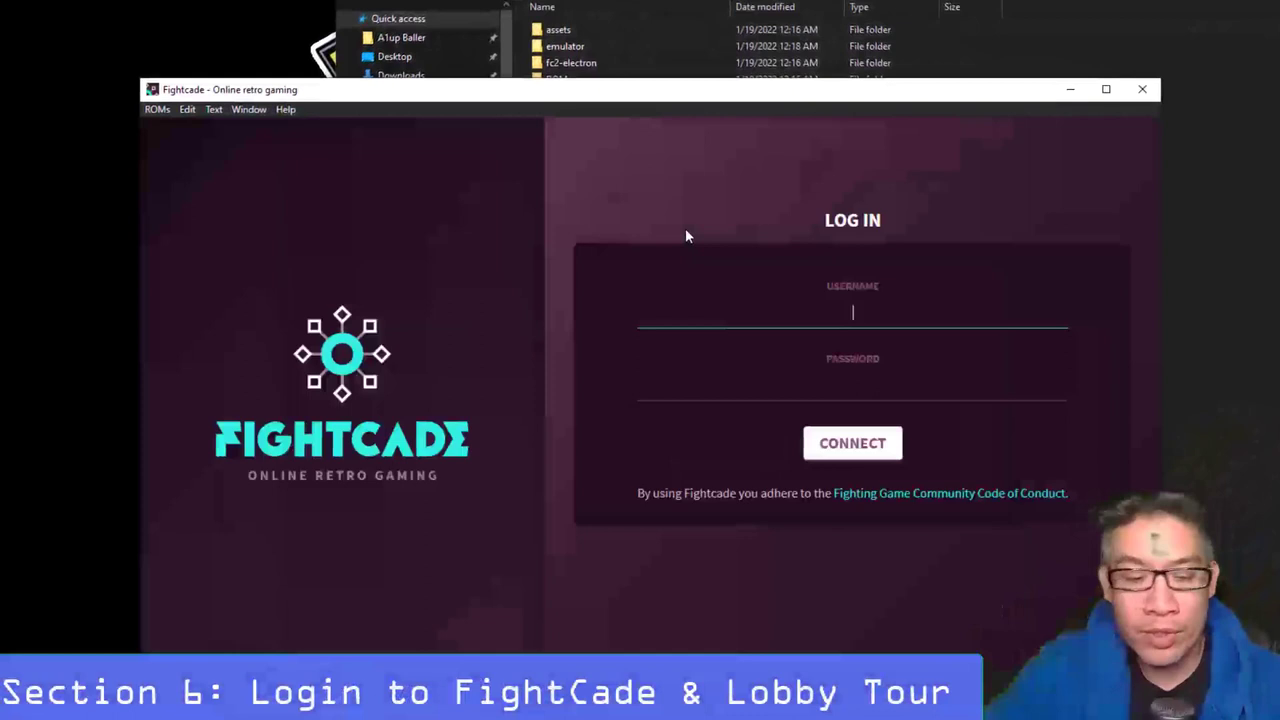
pyautogui.write('kongsrus')
pyautogui.press('Tab')
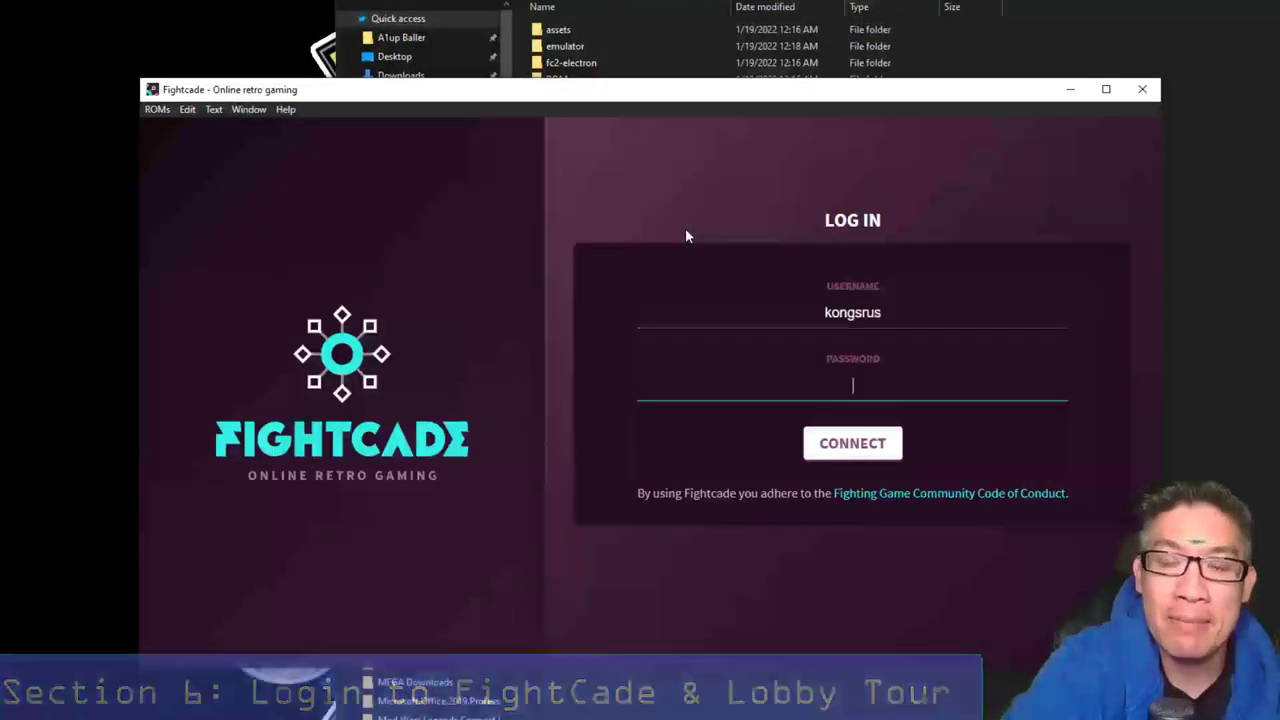
pyautogui.write('**')
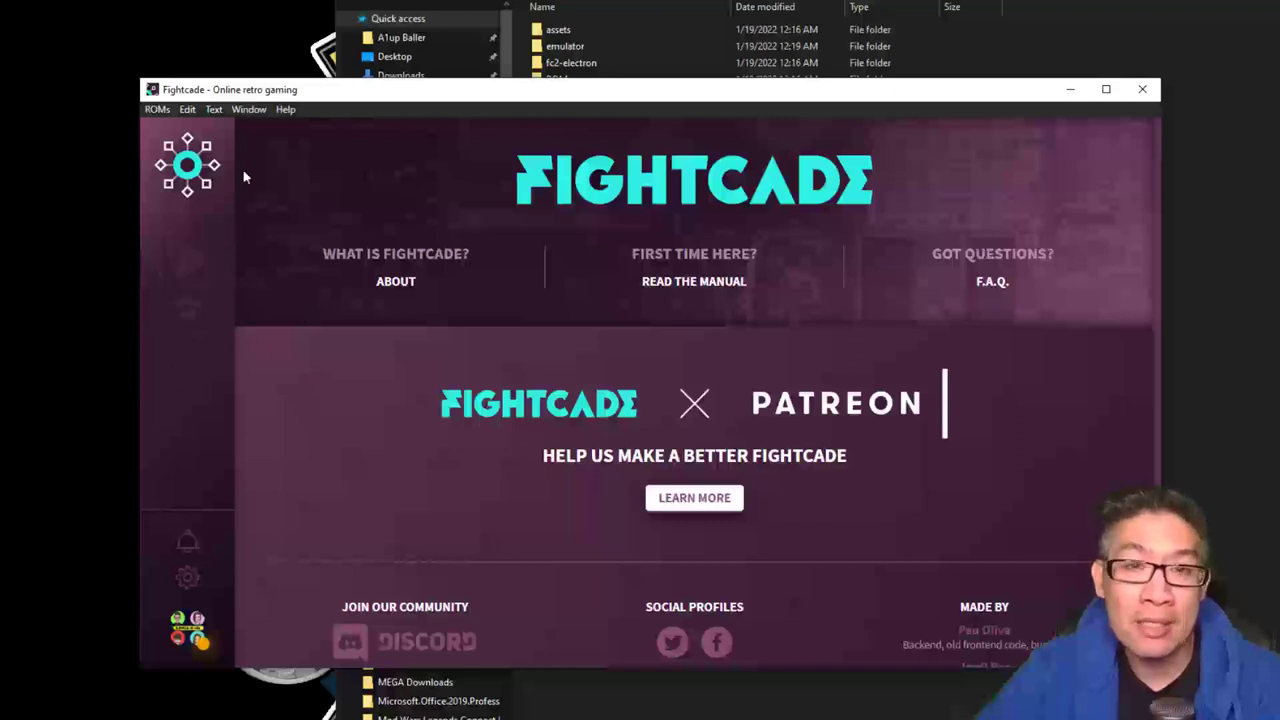
# Open the game channel search and look through the list of all available games.
pyautogui.click(190, 264)
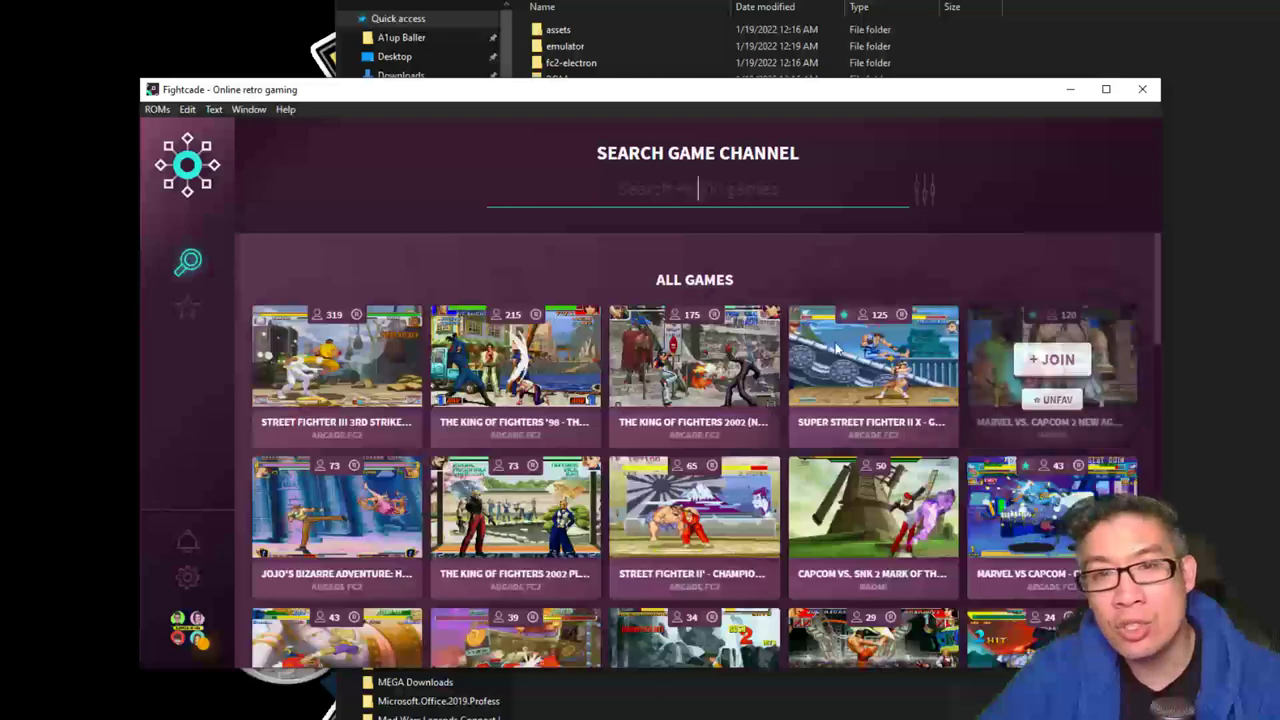
pyautogui.moveTo(560, 362)
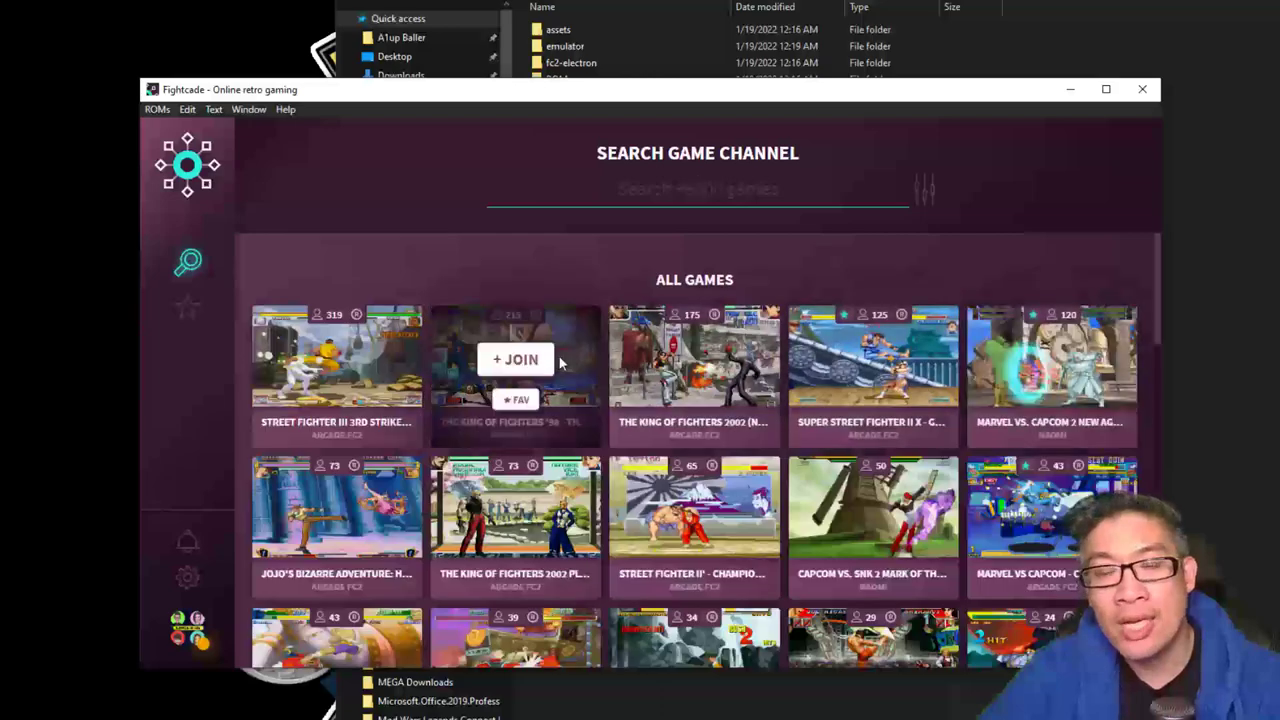
pyautogui.click(698, 189)
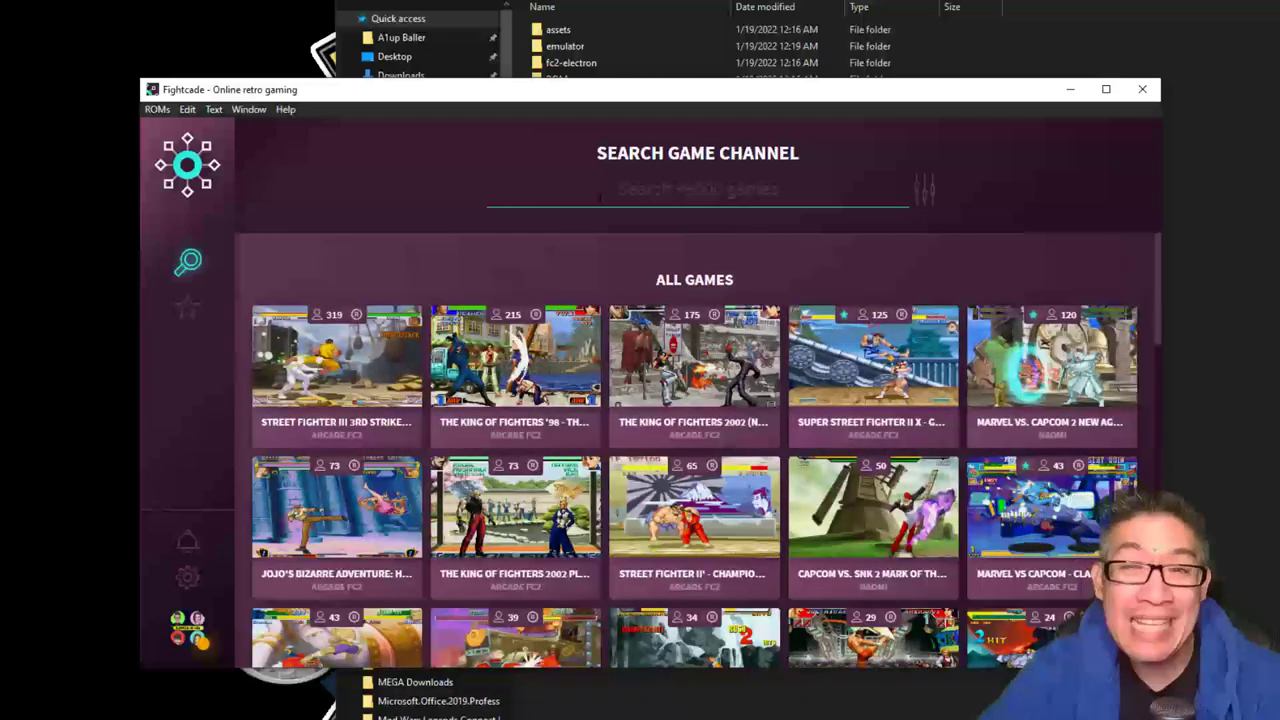
pyautogui.scroll(-10, 700, 300)
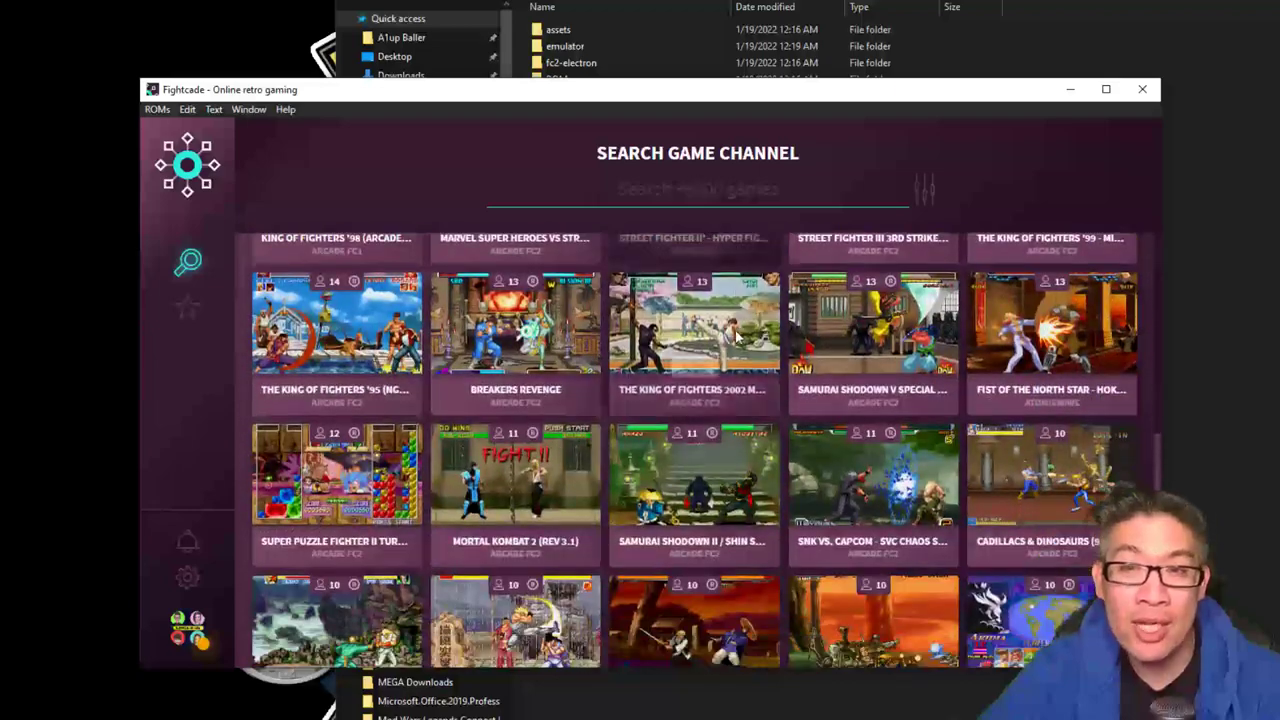
pyautogui.scroll(-5, 733, 337)
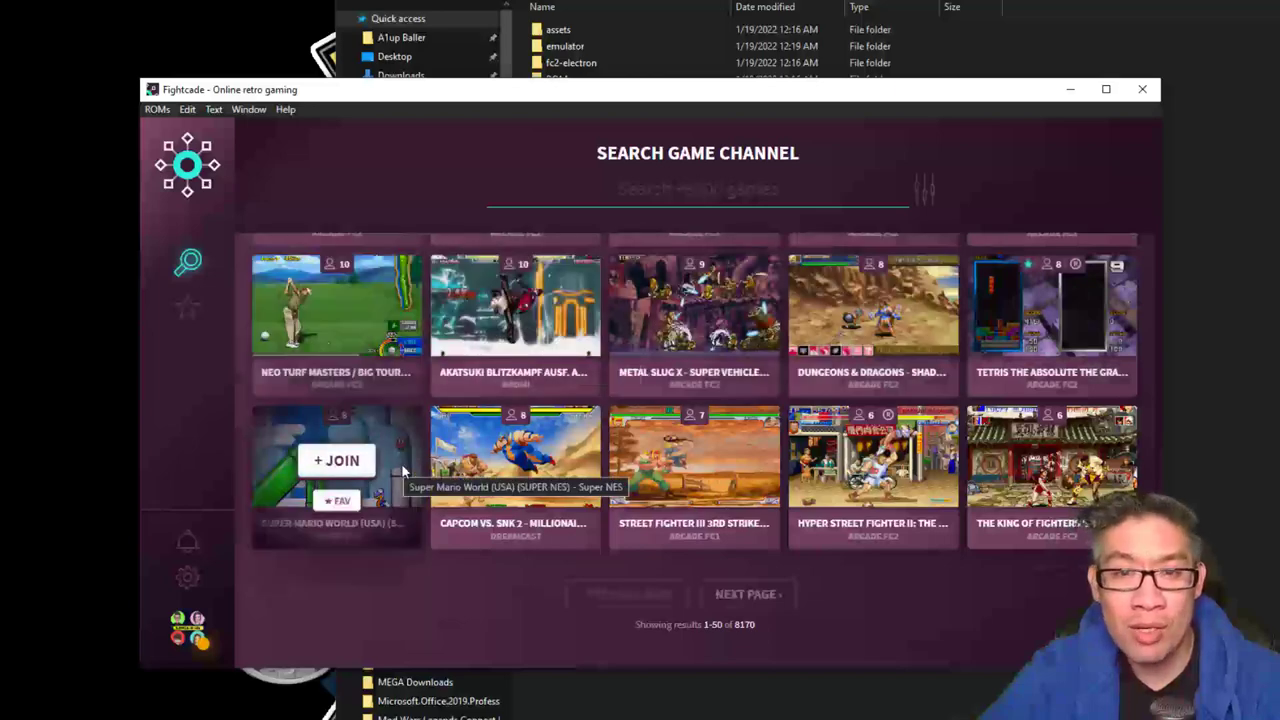
pyautogui.scroll(4, 905, 470)
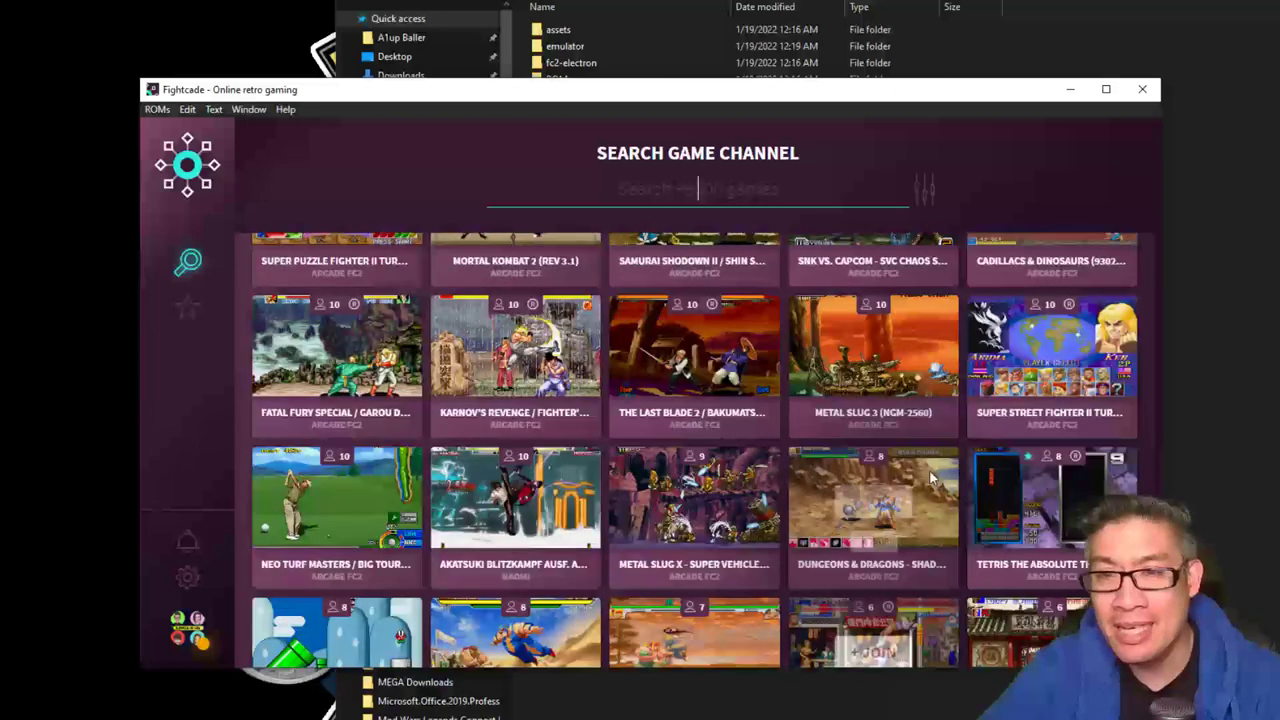
pyautogui.scroll(15, 911, 463)
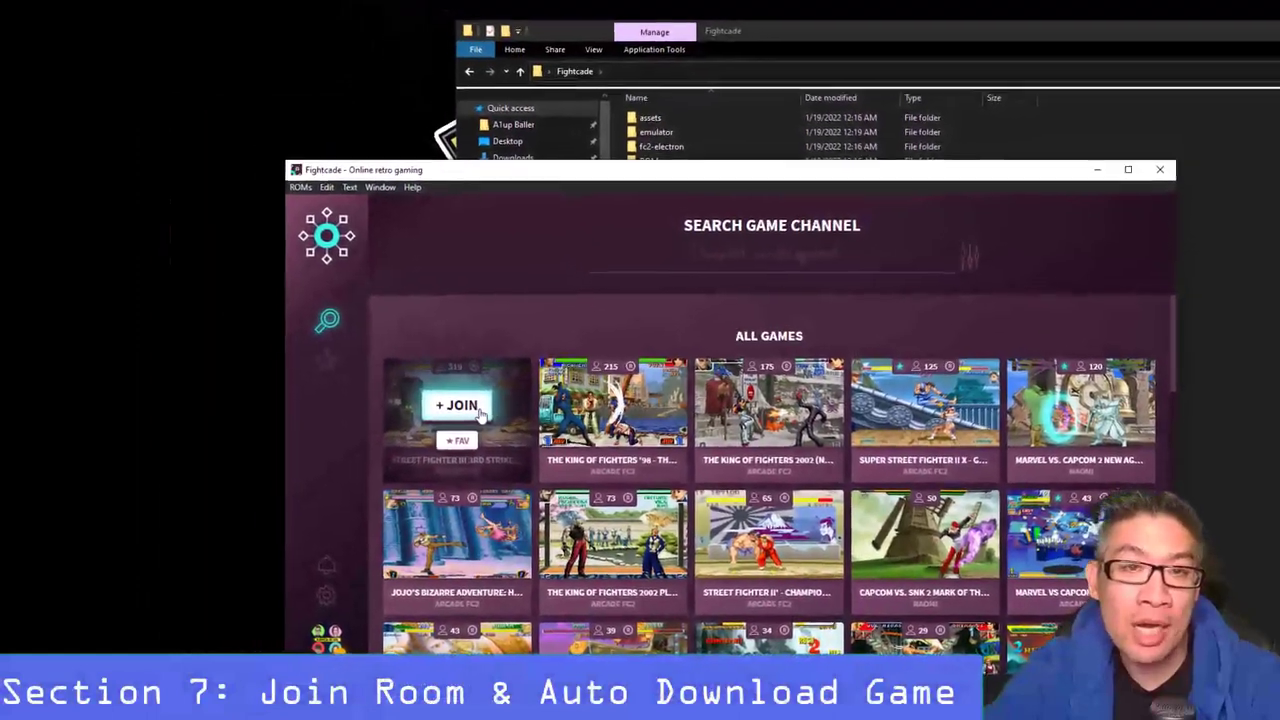
# Join the Street Fighter III 3rd Strike channel and open its room to look through the player list.
pyautogui.click(480, 413)
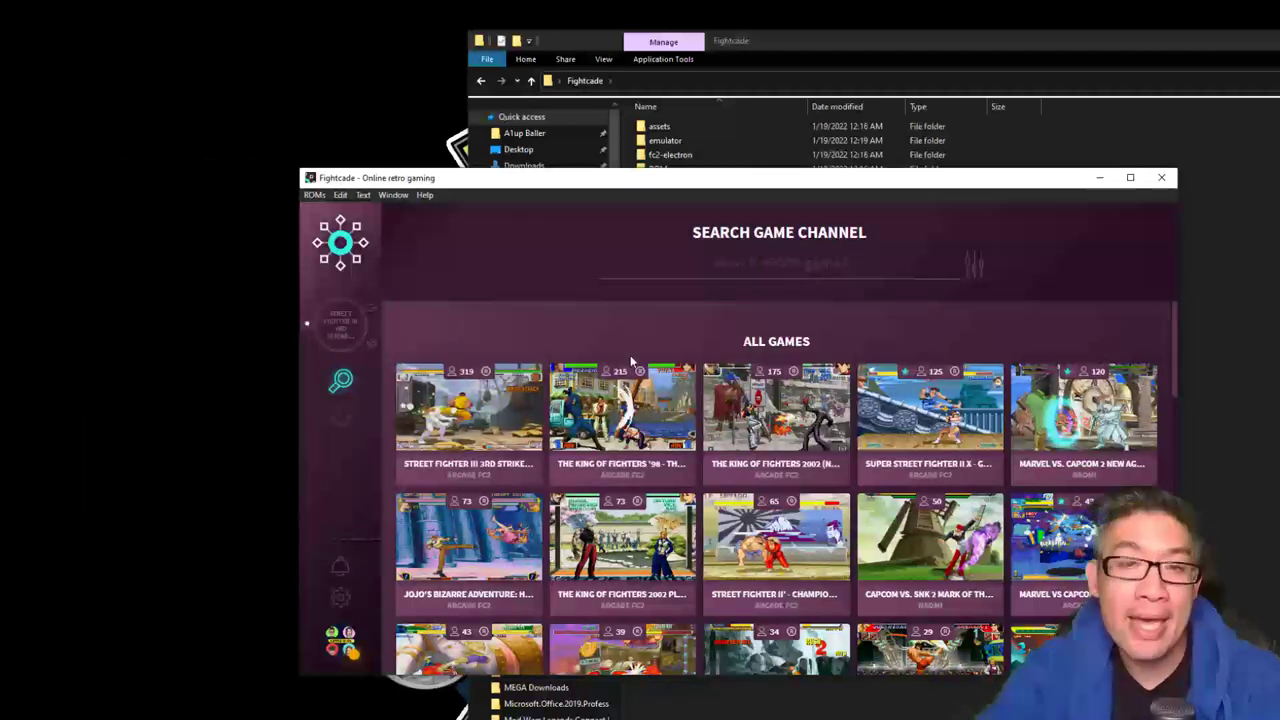
pyautogui.click(486, 438)
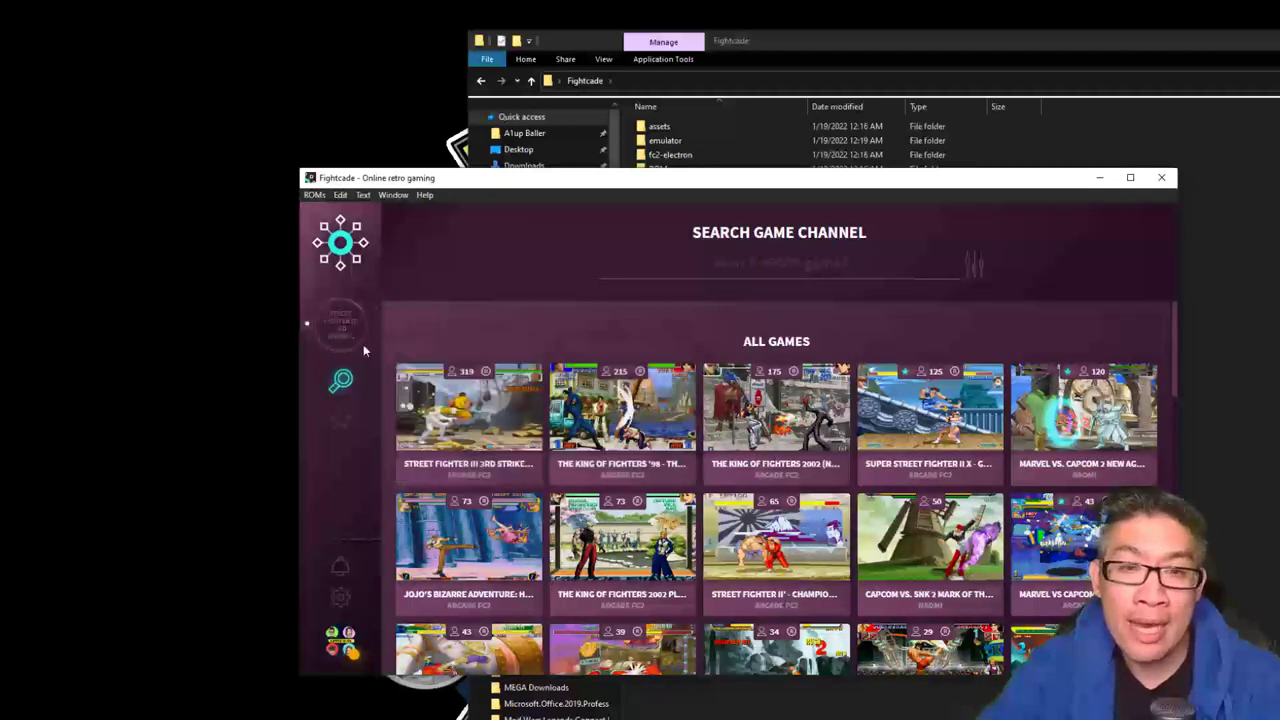
pyautogui.moveTo(640, 415)
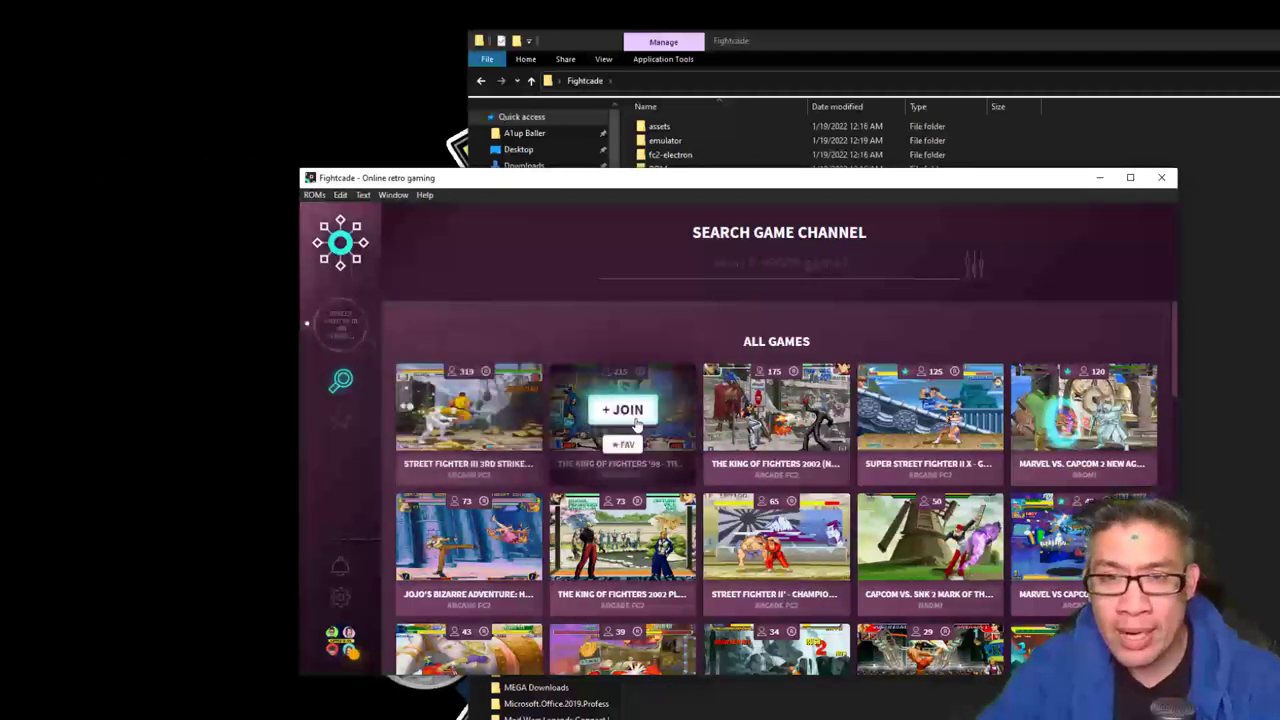
pyautogui.click(338, 328)
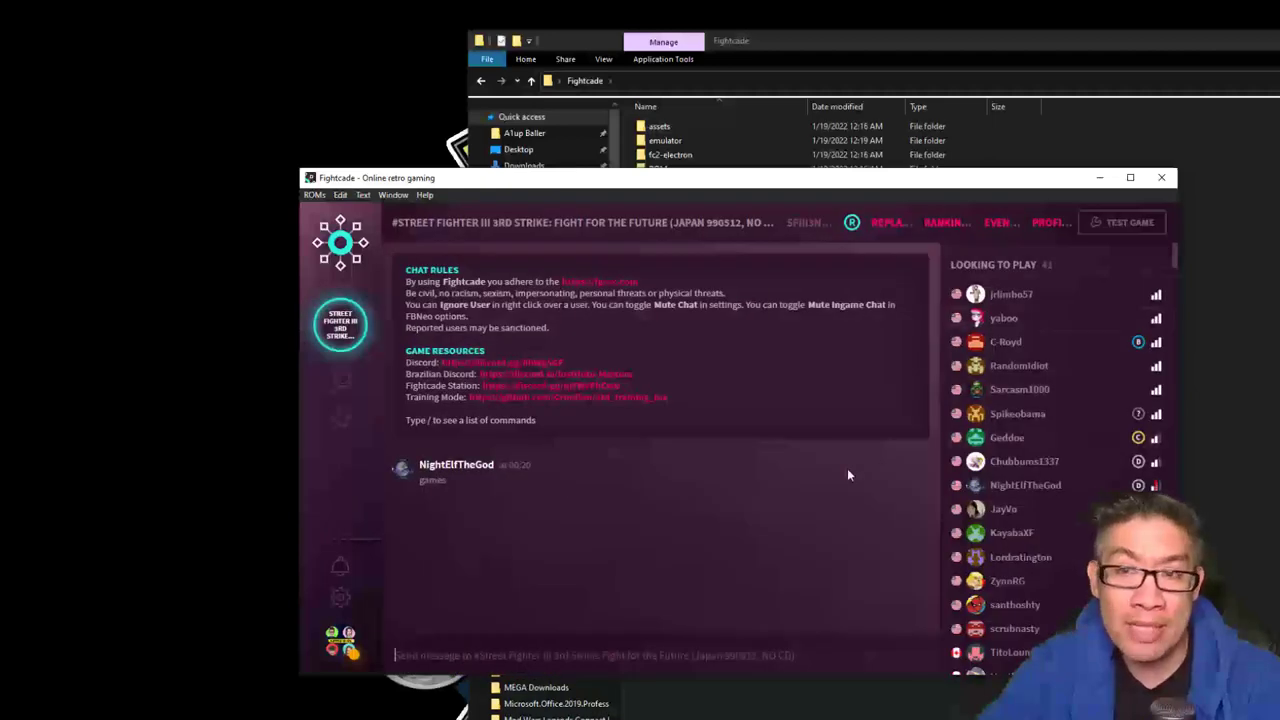
pyautogui.scroll(-5, 1013, 378)
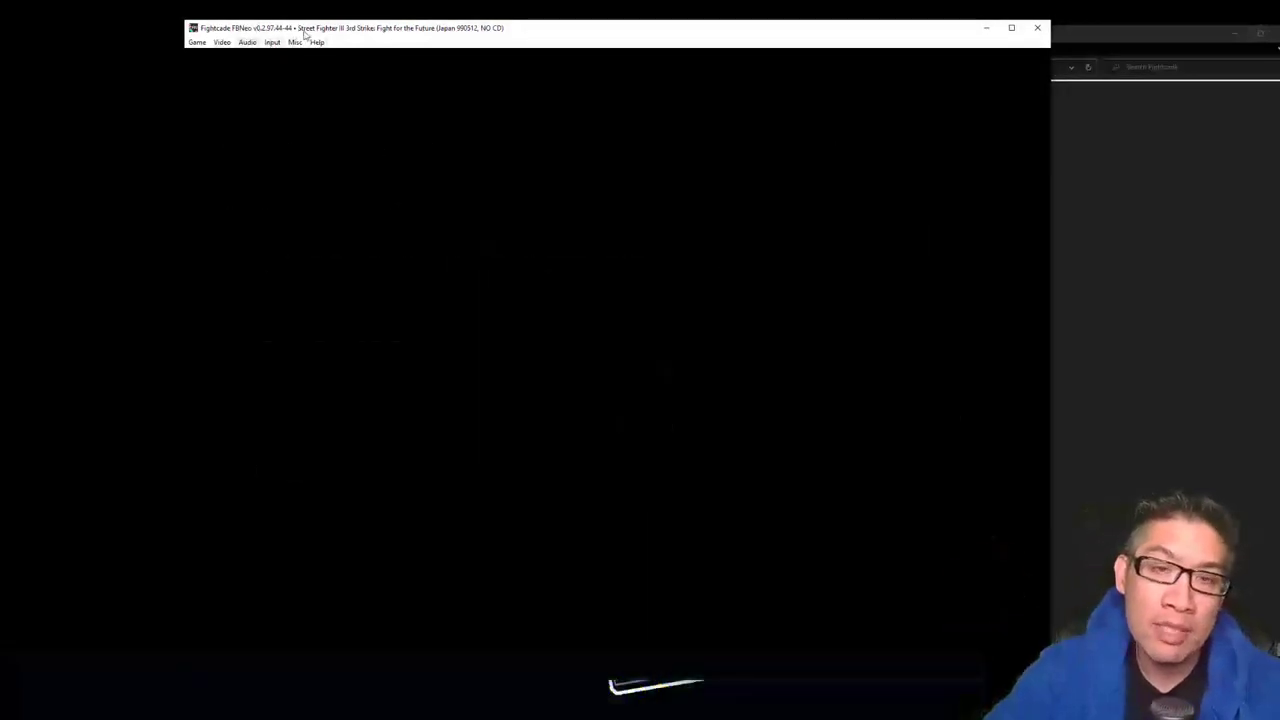
# In the game's input mapping, assign P1 Coin to Joy 0 Button 6 and P1 Start to Joy 0 Button 7.
pyautogui.click(273, 43)
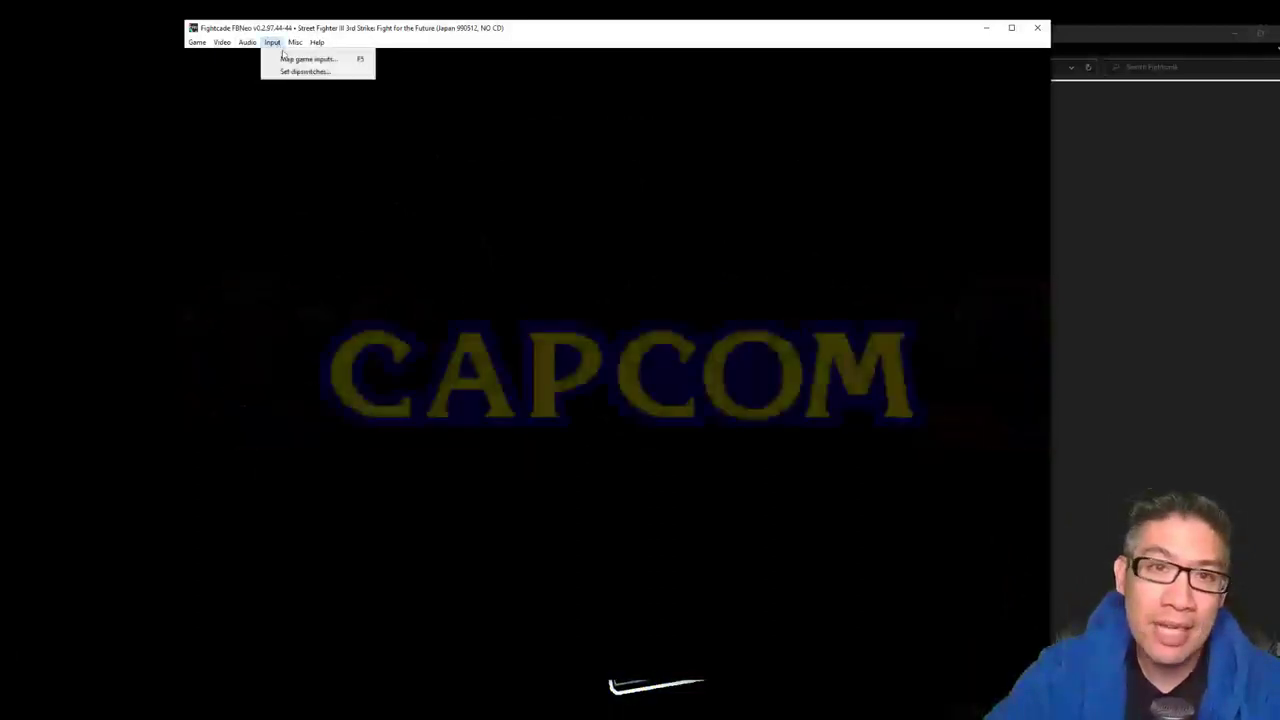
pyautogui.click(307, 59)
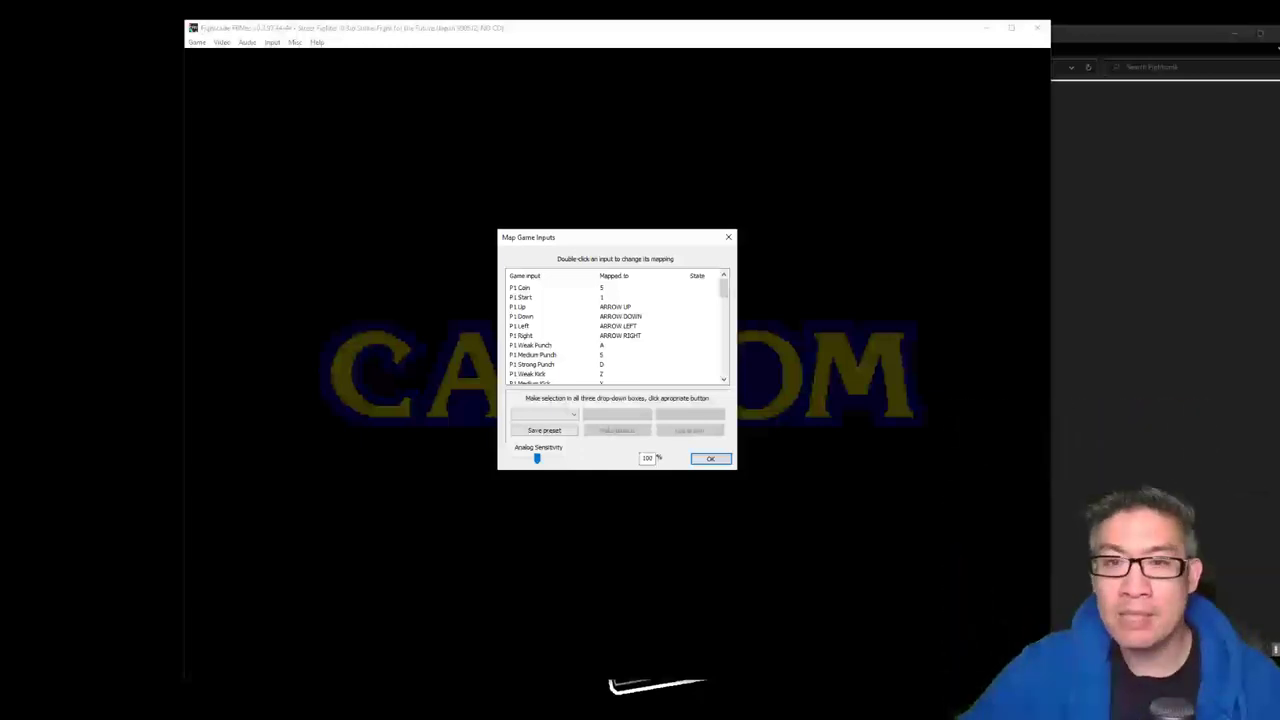
pyautogui.doubleClick(602, 288)
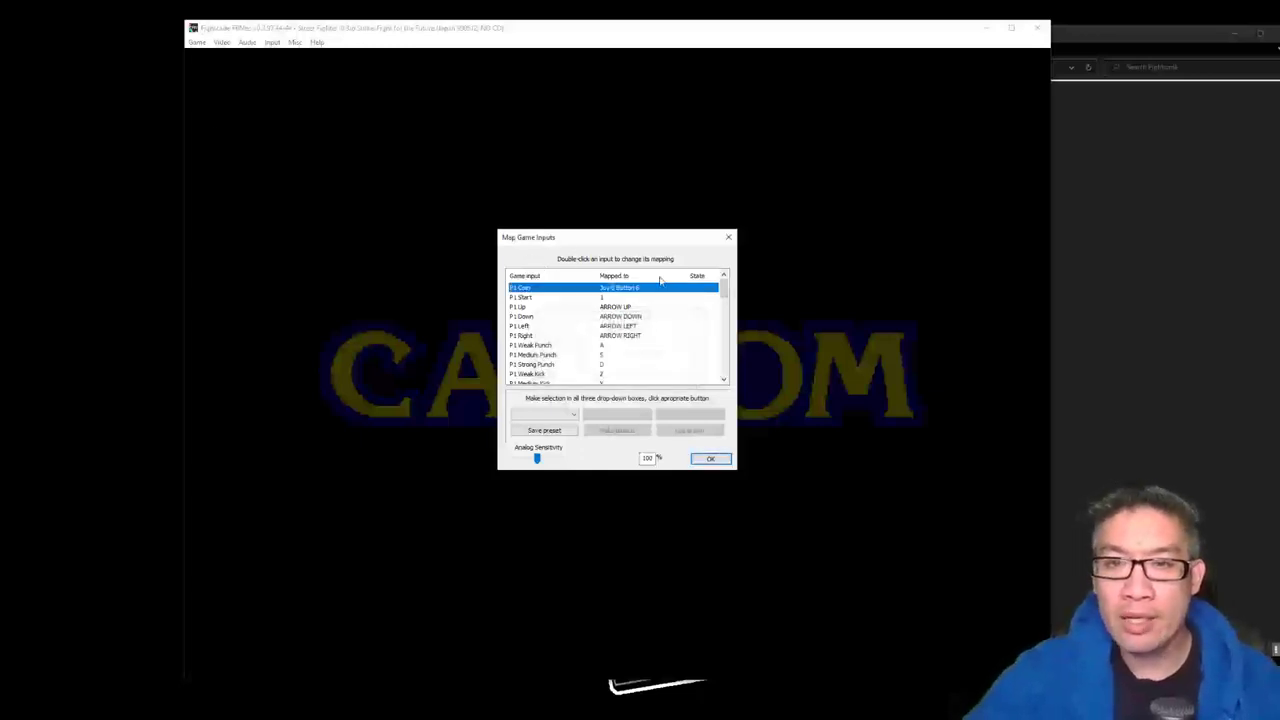
pyautogui.click(631, 298)
pyautogui.doubleClick(631, 298)
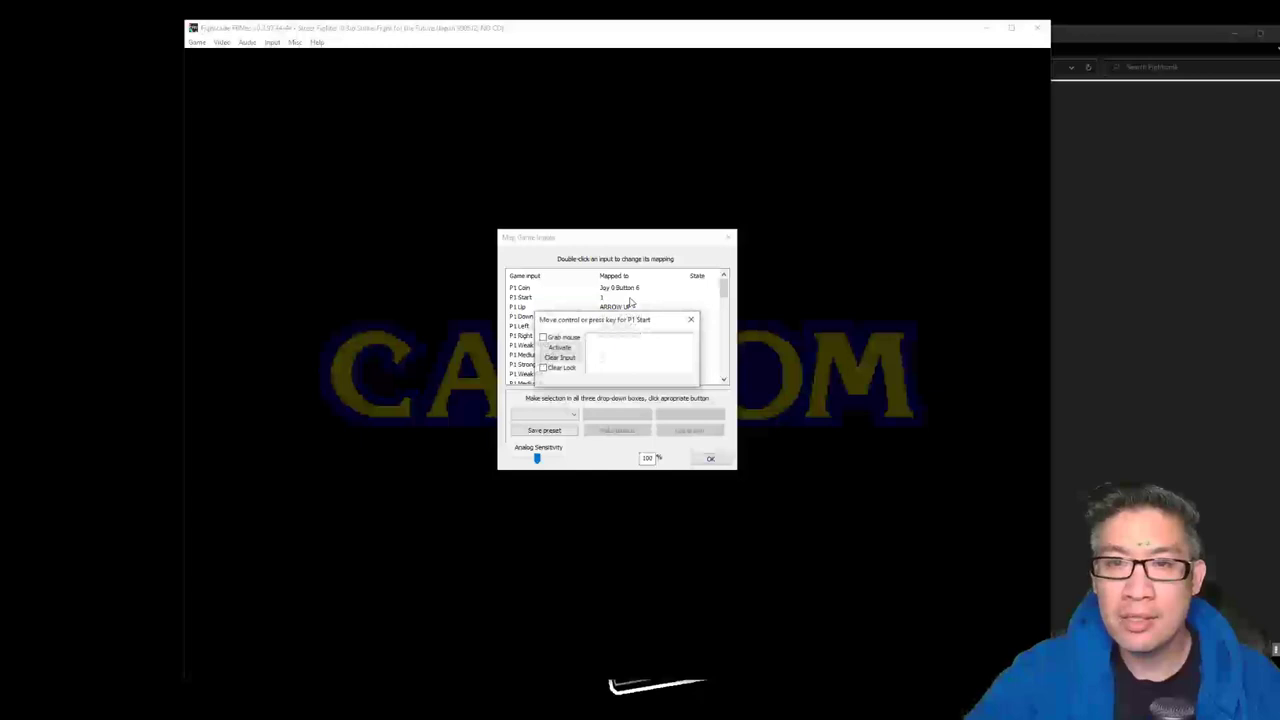
# Map P1 Up, Down, Left and Right to the matching Joy 0 stick directions.
pyautogui.doubleClick(630, 307)
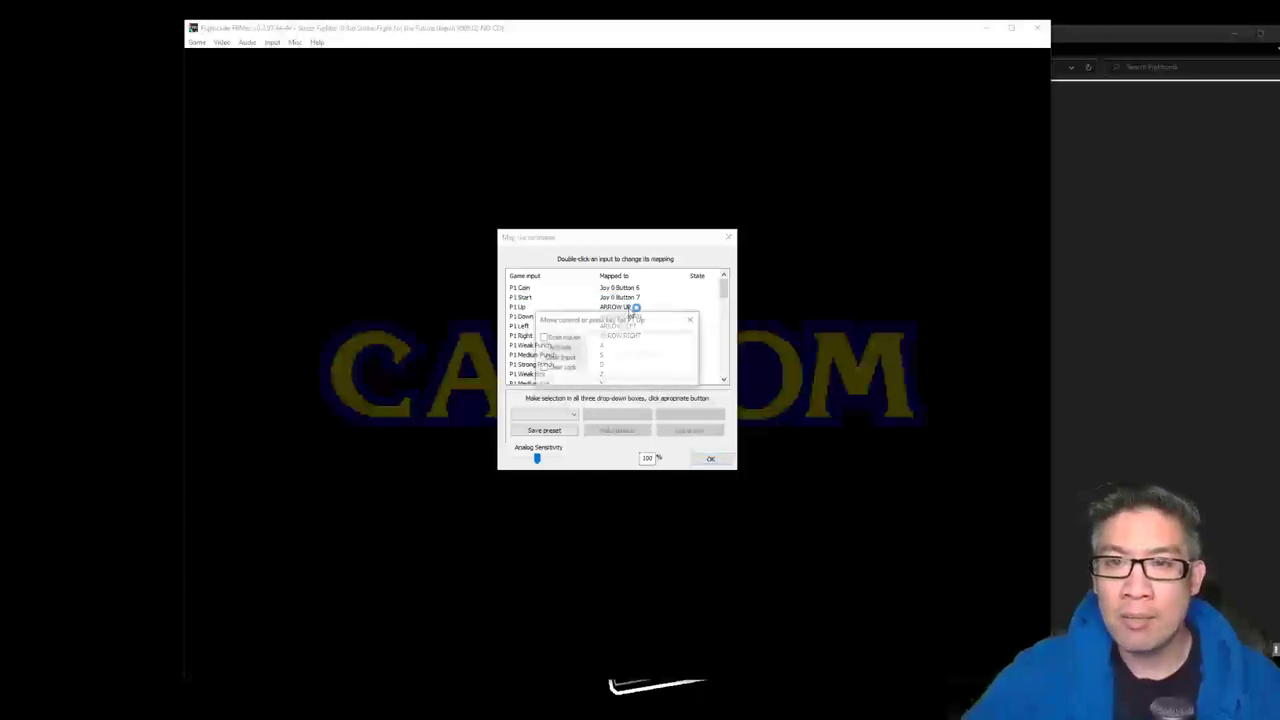
pyautogui.doubleClick(630, 316)
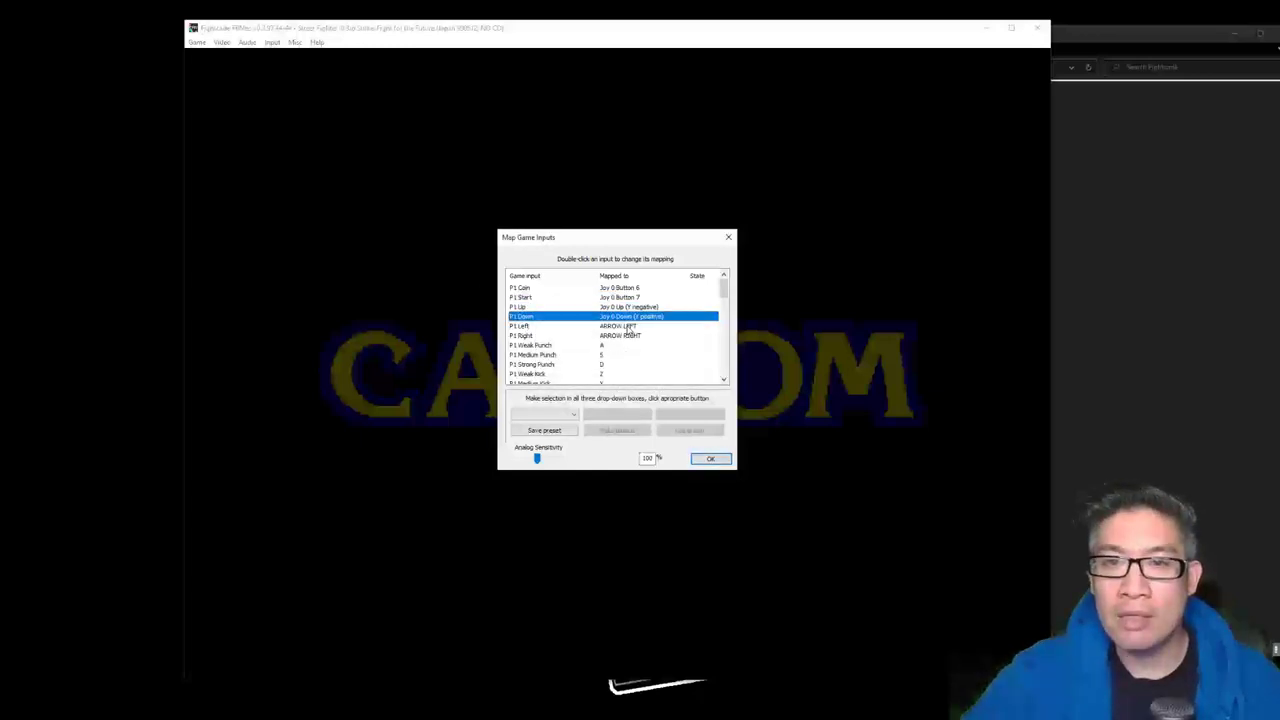
pyautogui.doubleClick(629, 326)
pyautogui.doubleClick(627, 337)
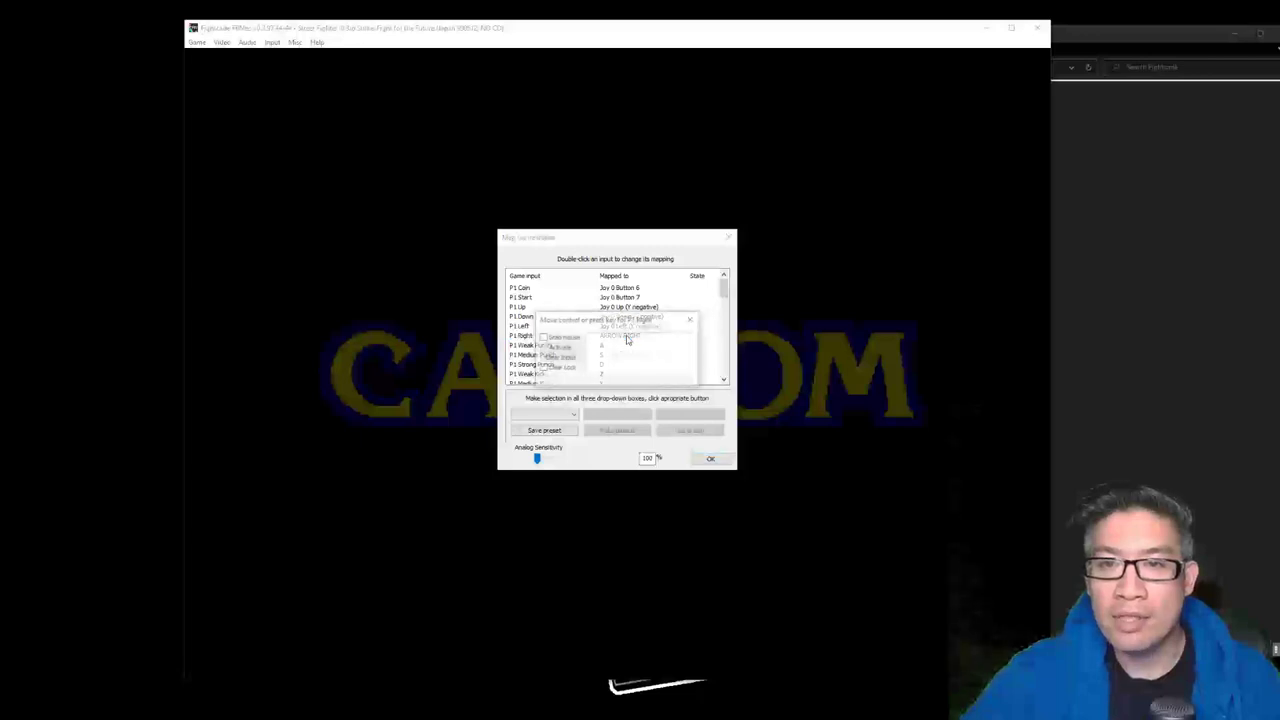
# Map P1 Weak, Medium and Strong Punch to Joy 0 Buttons 2, 3 and 4.
pyautogui.doubleClick(621, 346)
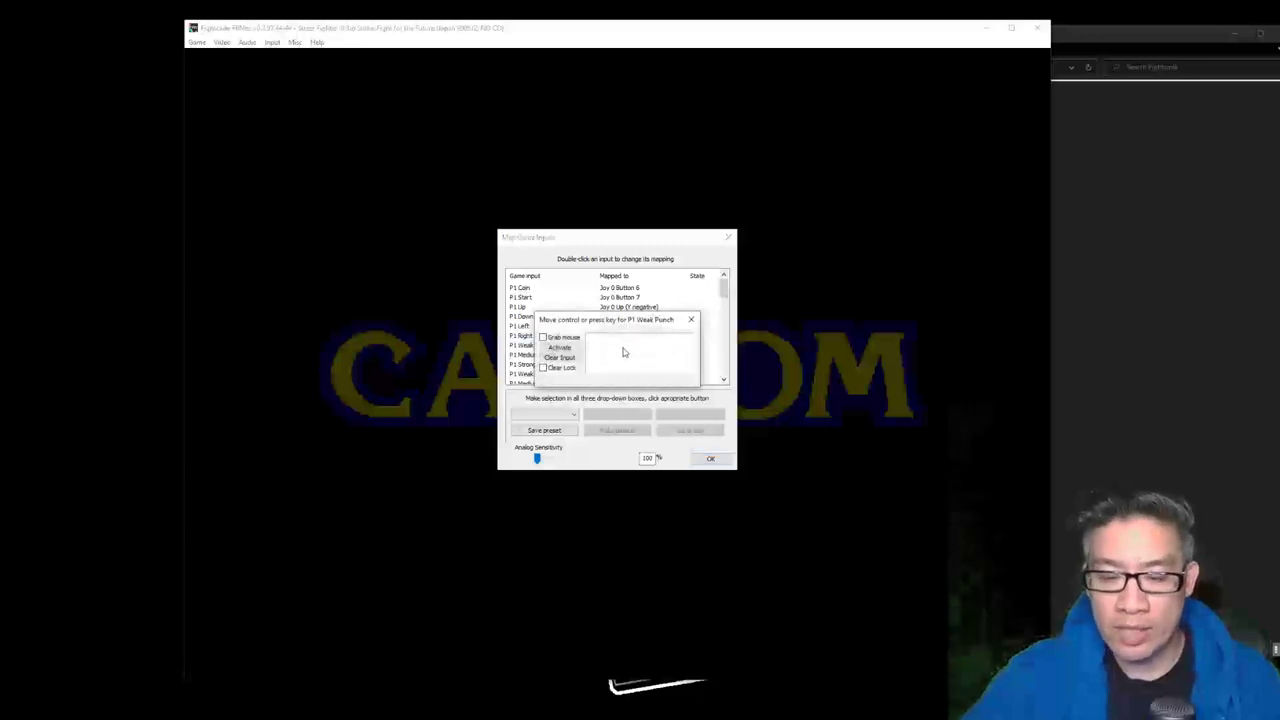
pyautogui.doubleClick(602, 356)
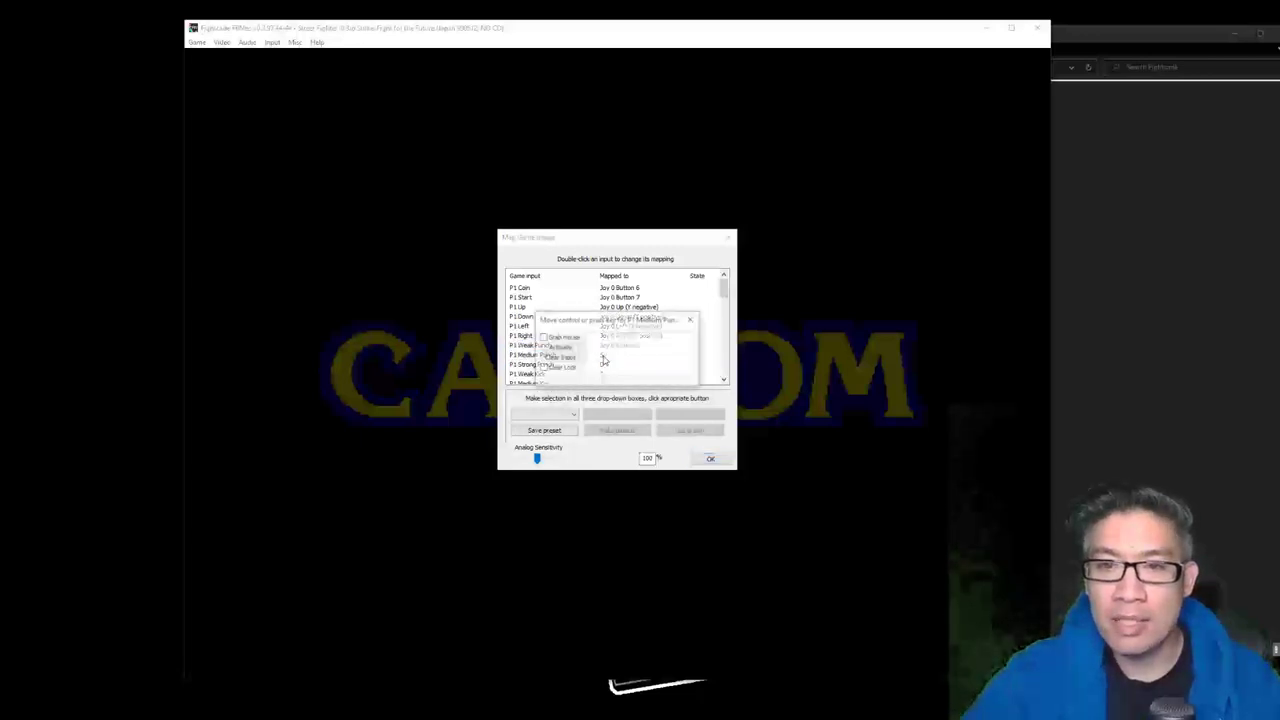
pyautogui.doubleClick(585, 366)
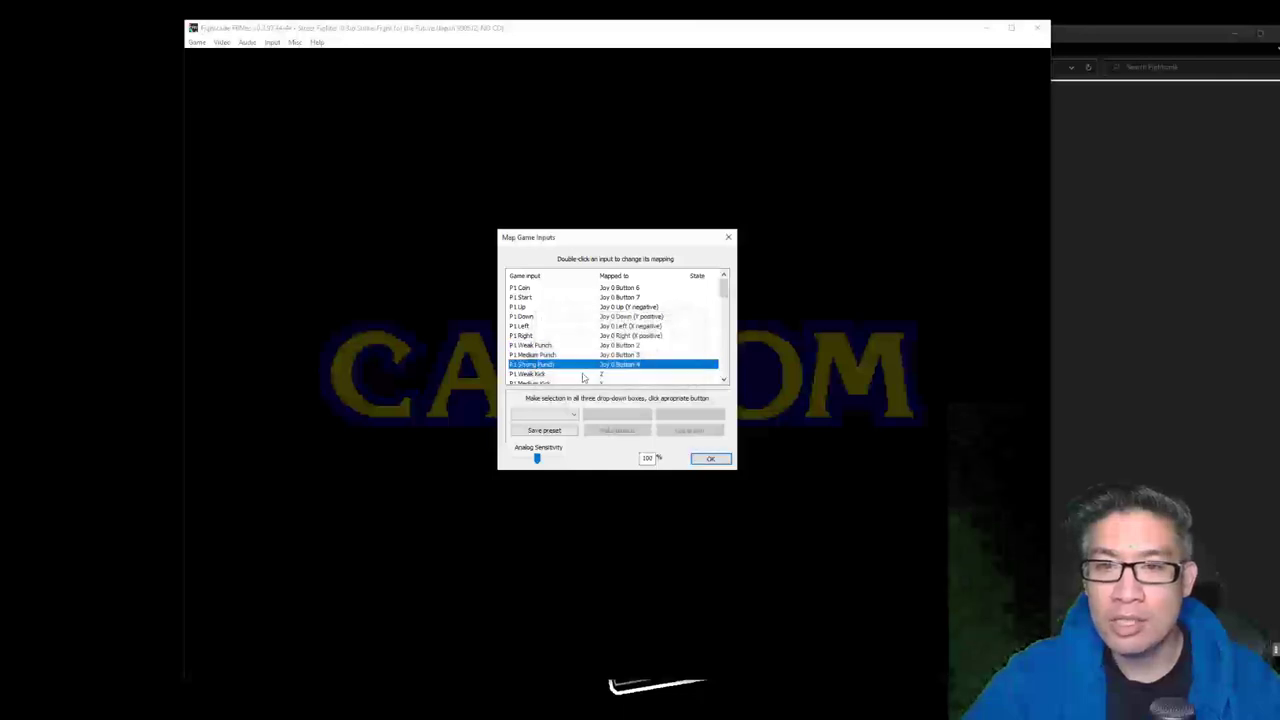
# Map P1 Weak, Medium and Strong Kick to controller buttons, using Joy 0 Button 5 for Strong Kick, and accept the input mapping.
pyautogui.doubleClick(585, 375)
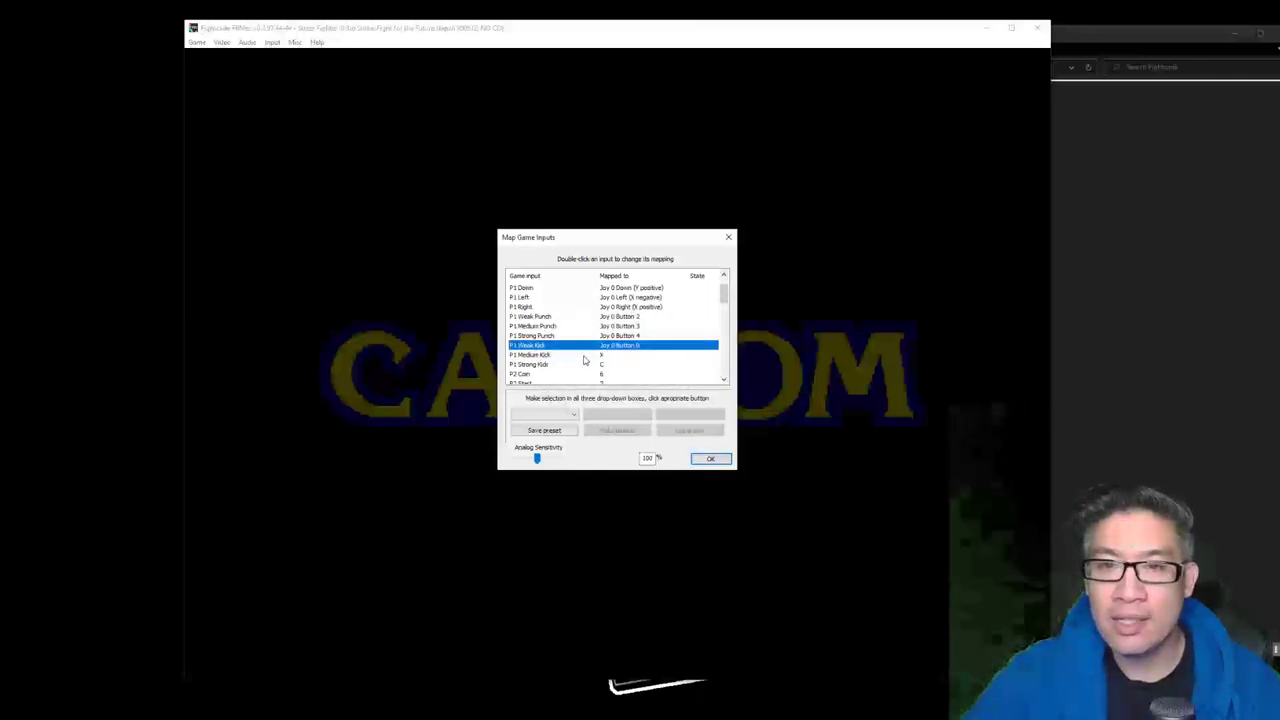
pyautogui.doubleClick(585, 357)
pyautogui.doubleClick(569, 365)
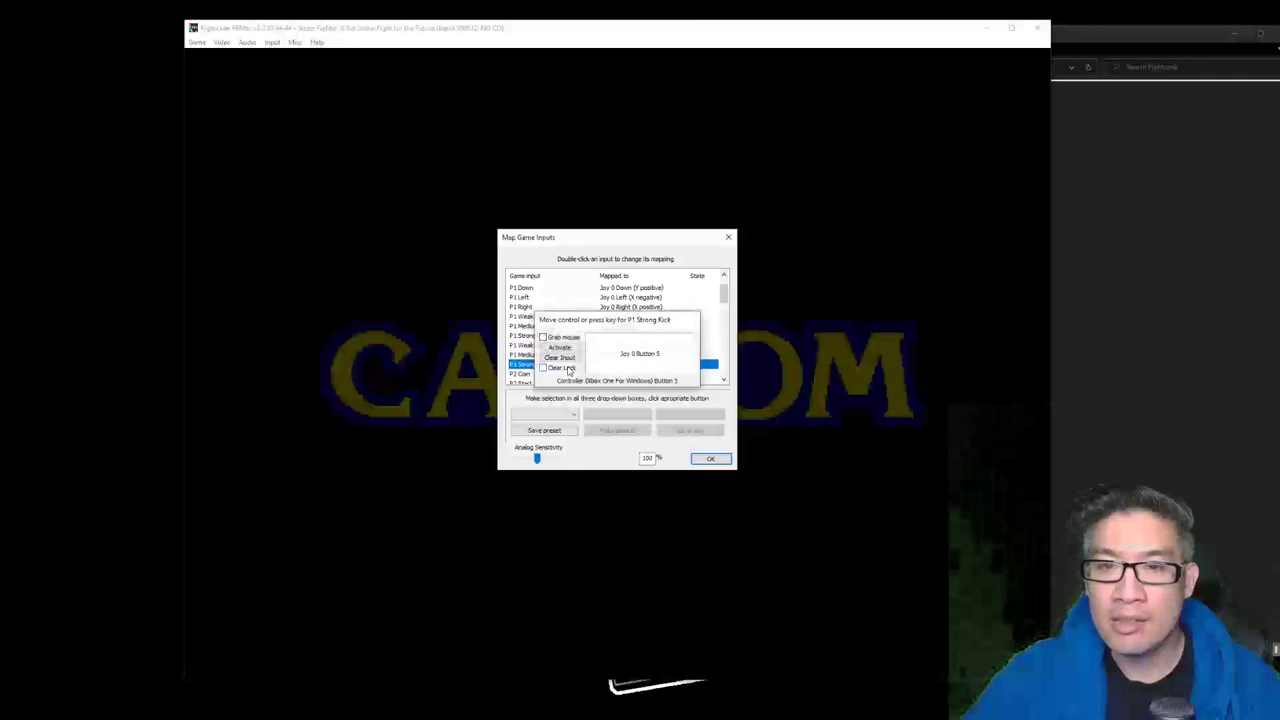
pyautogui.click(710, 458)
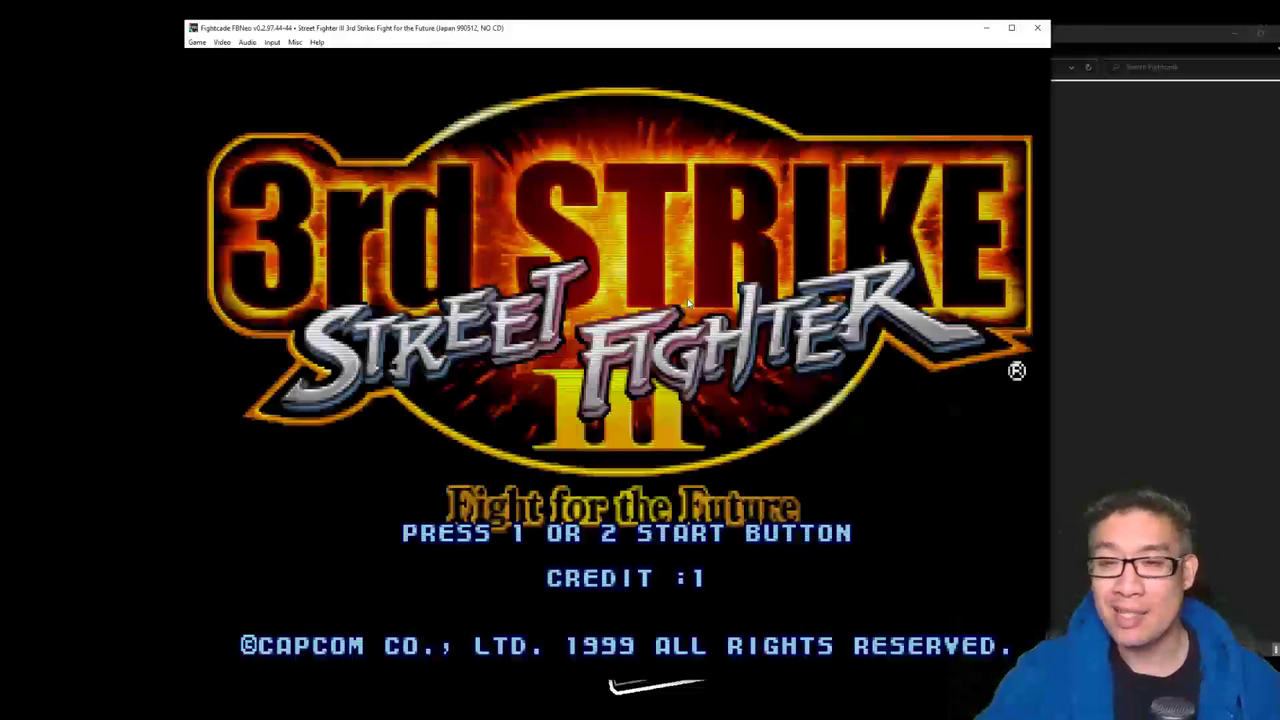
# Start a one-player game and choose Chun-Li as the fighter to begin the first match.
pyautogui.press('1')
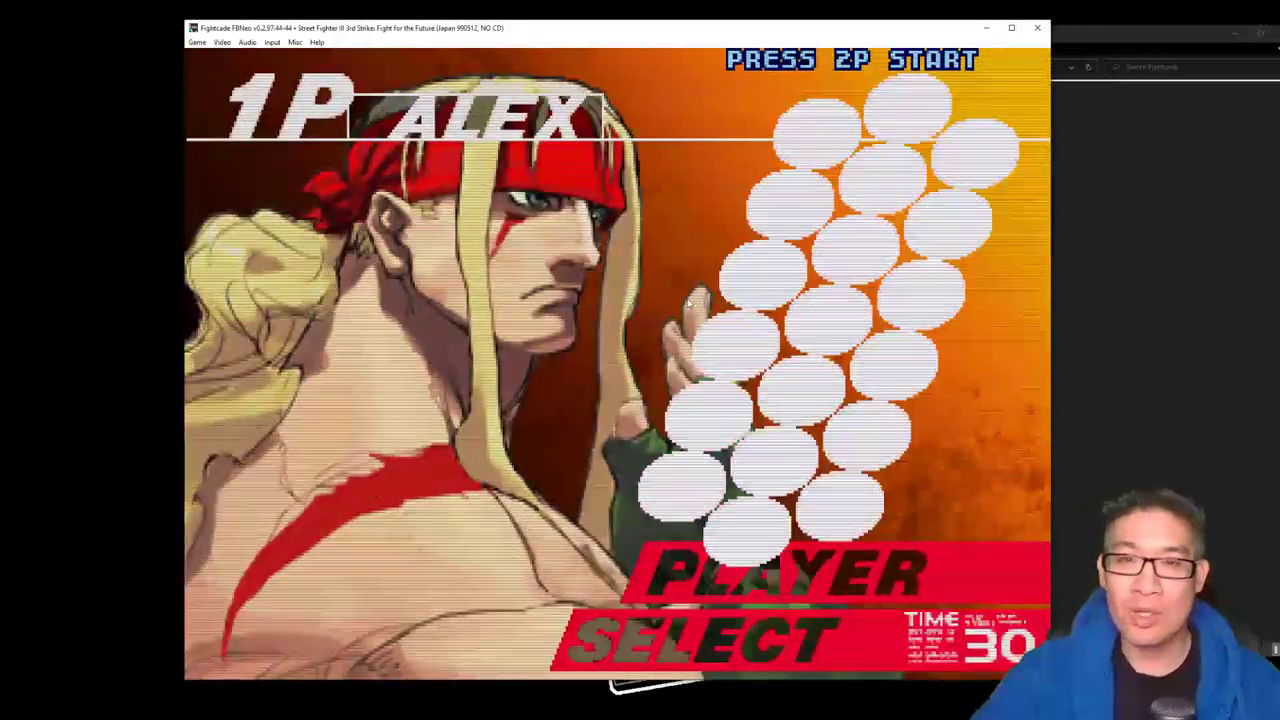
pyautogui.press('Up')
pyautogui.press('Up')
pyautogui.press('a')
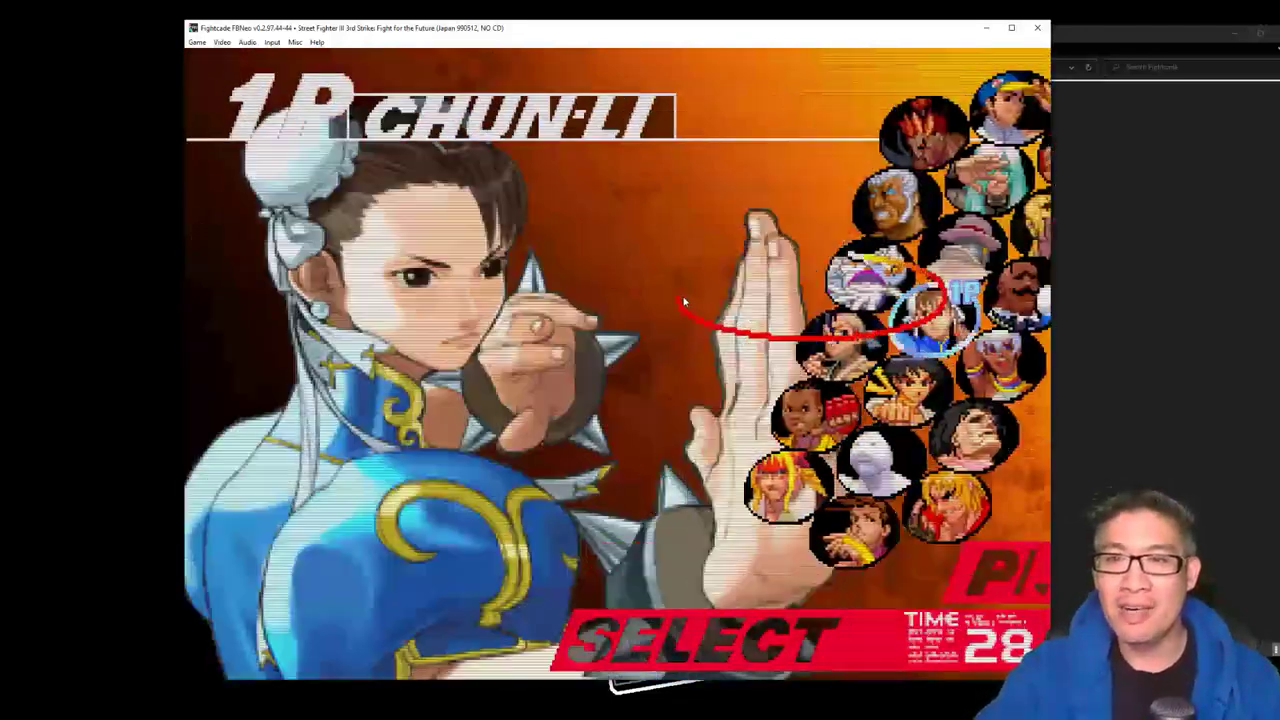
pyautogui.press('a')
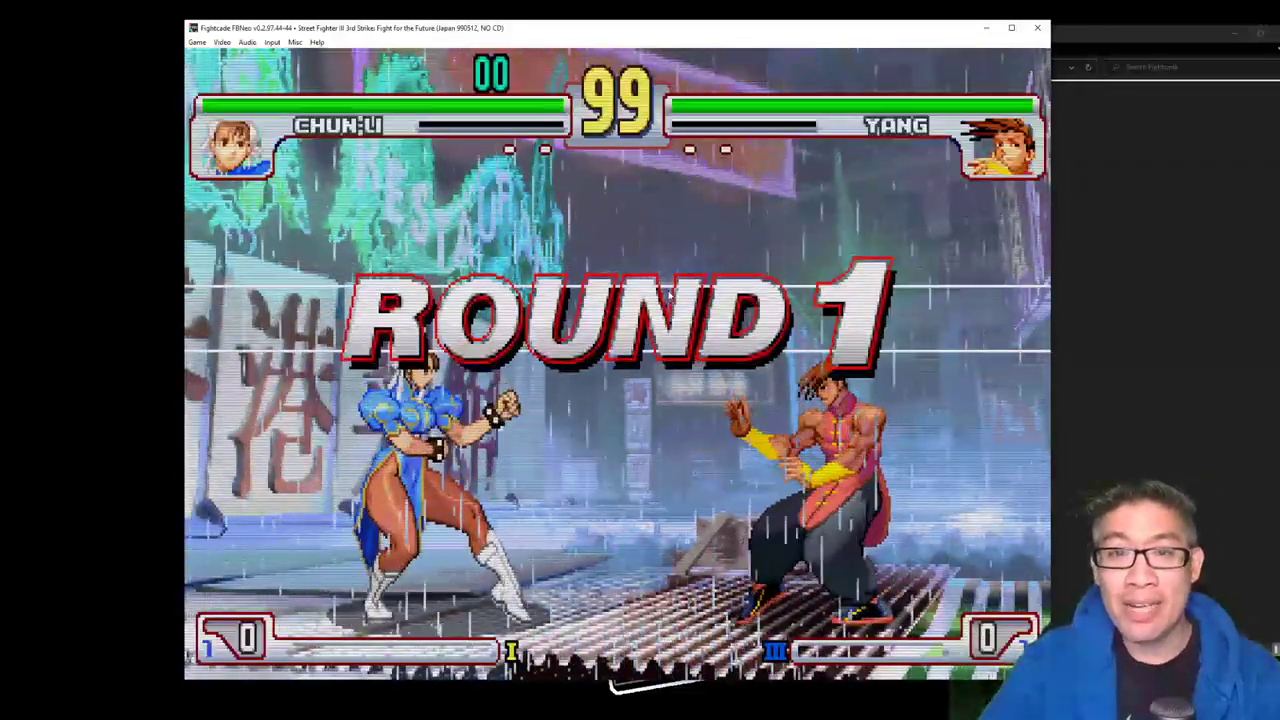
# Play round 1 against Yang as Chun-Li, moving, jumping and attacking to test the mapped controls.
pyautogui.press('Left')
pyautogui.press('Down')
pyautogui.press('Right')
pyautogui.press('a')
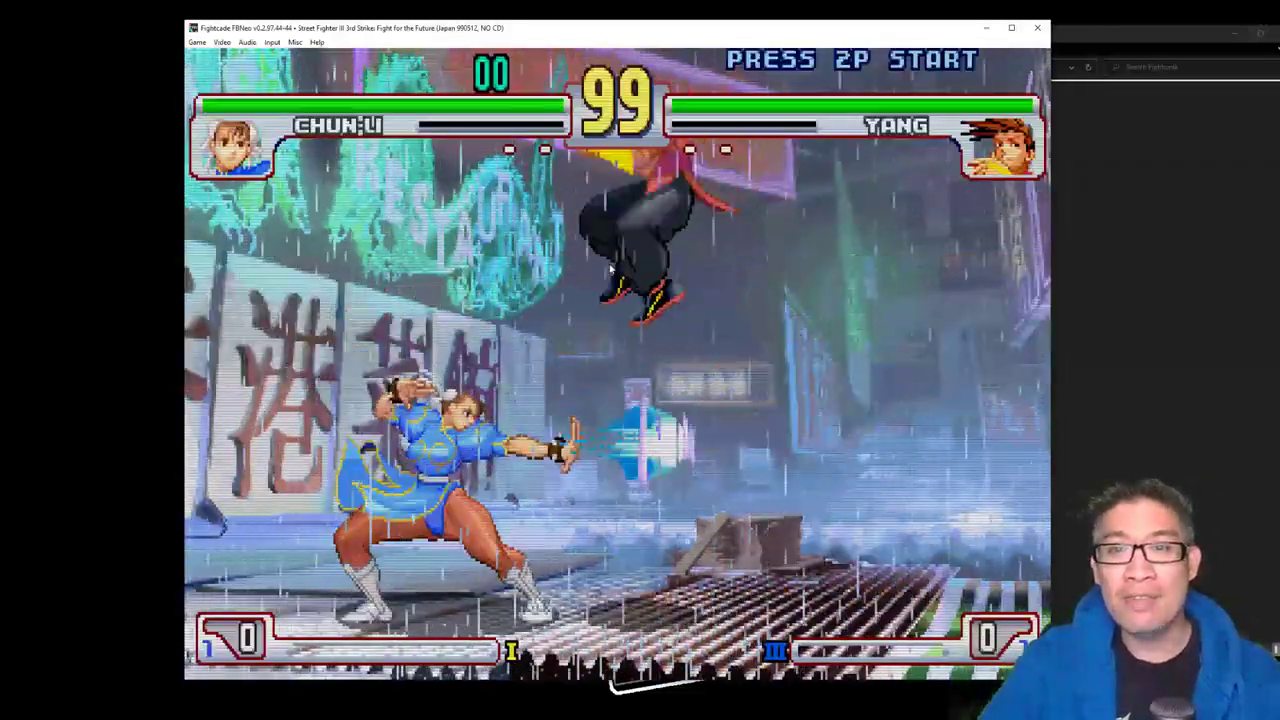
pyautogui.press('s')
pyautogui.press('Up')
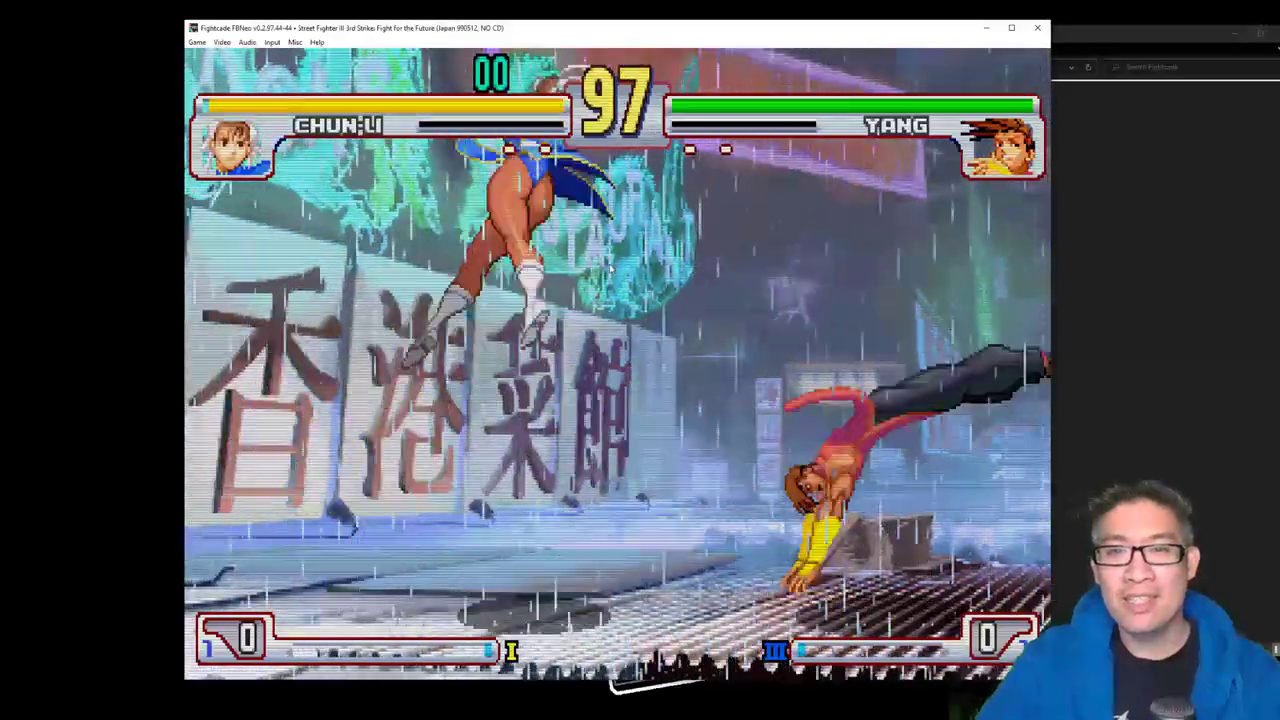
pyautogui.press('Down')
pyautogui.press('Up')
pyautogui.press('s')
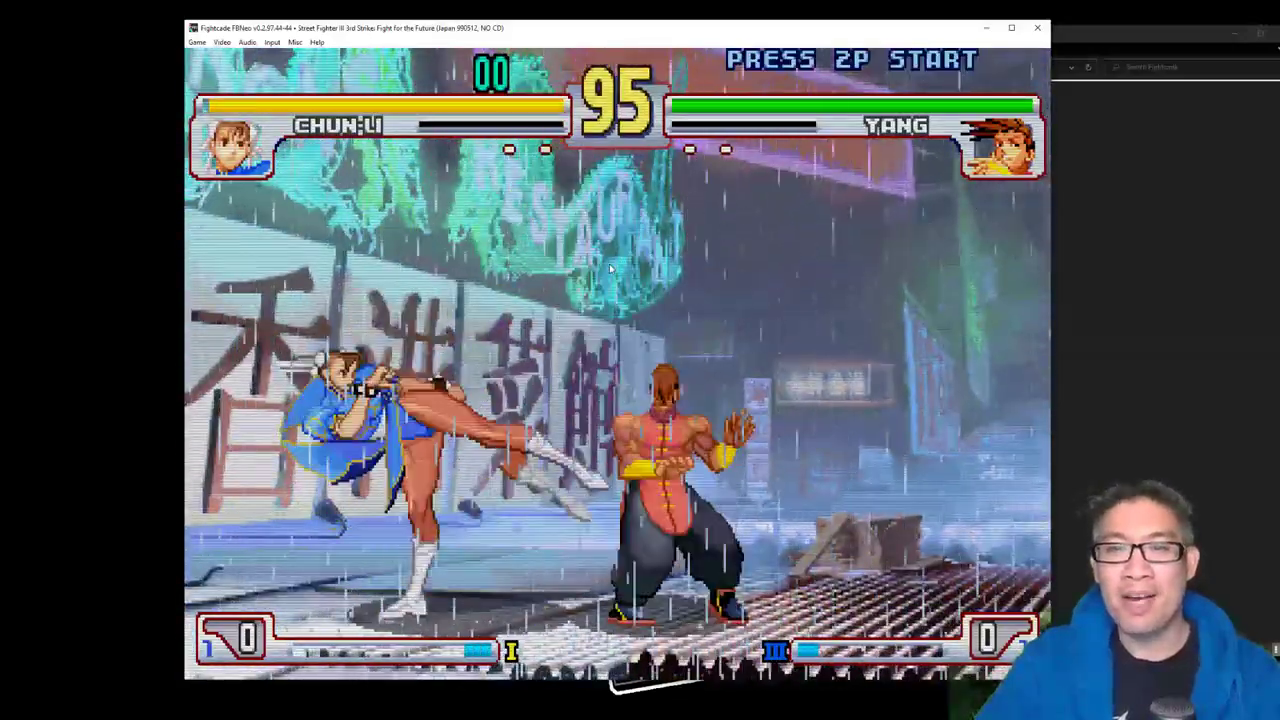
pyautogui.press('Up')
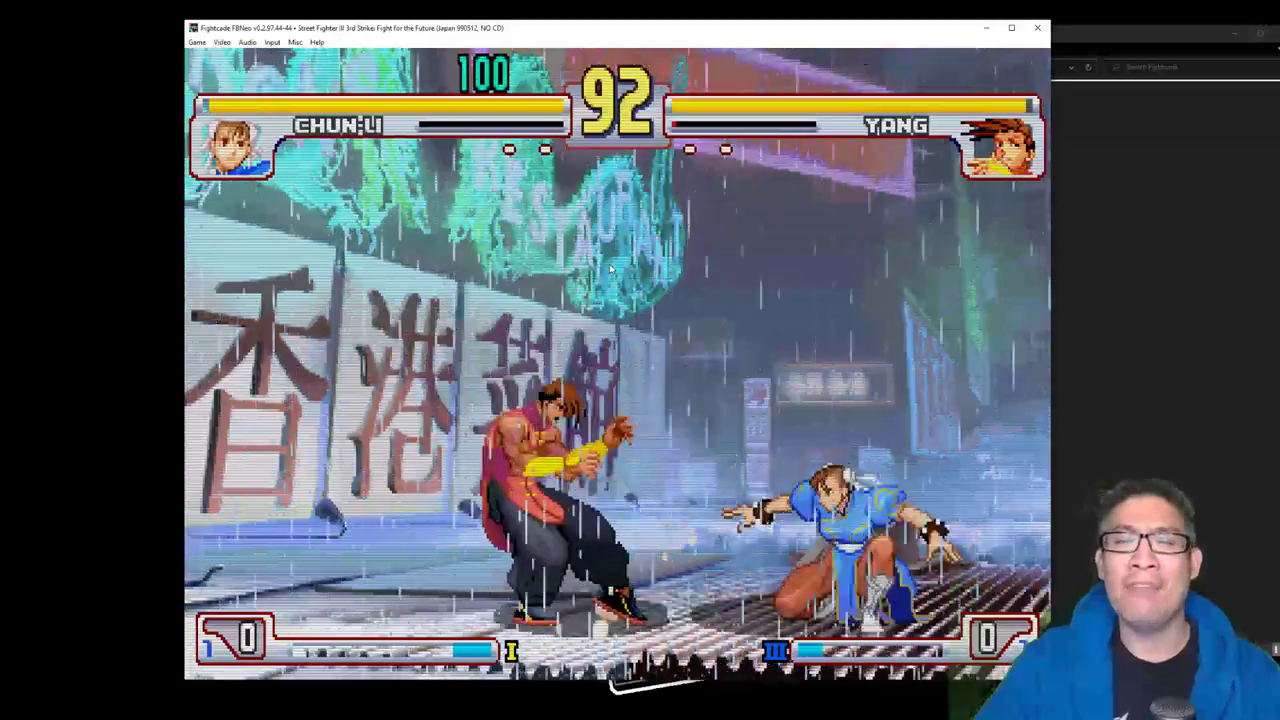
pyautogui.press('Up')
pyautogui.press('s')
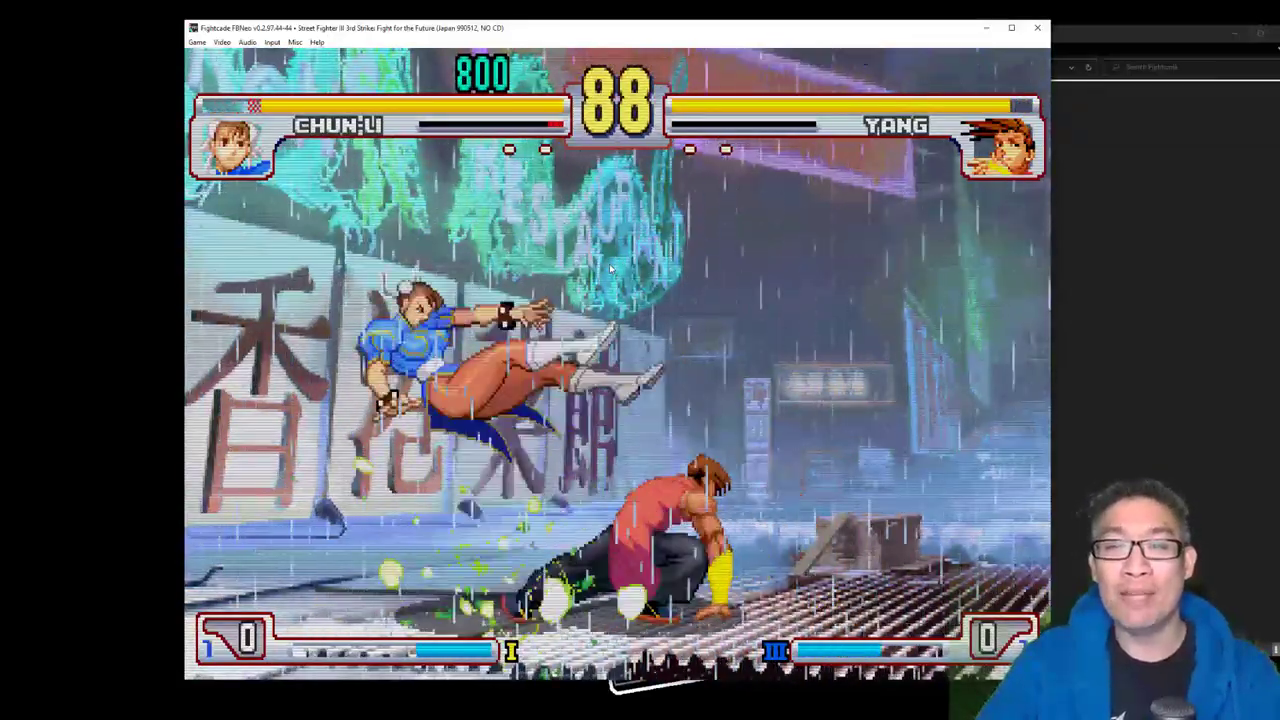
pyautogui.press('Down')
pyautogui.press('s')
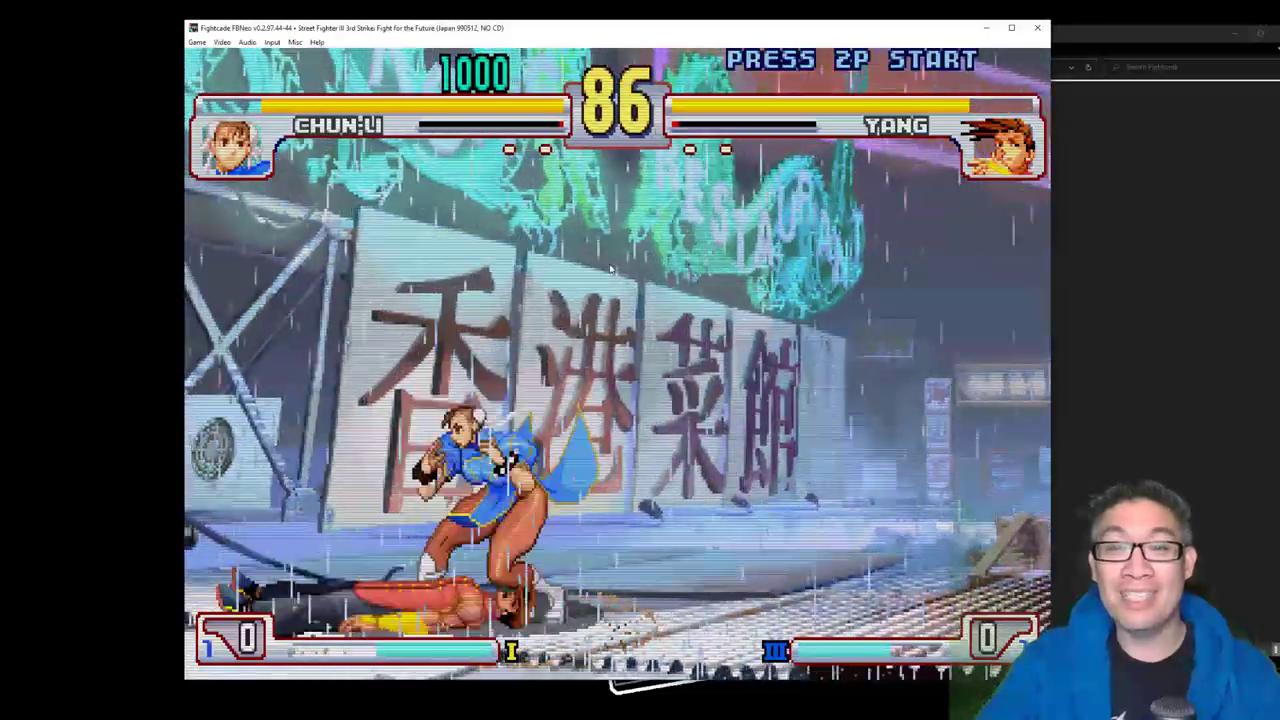
pyautogui.press('Up')
pyautogui.press('Down')
pyautogui.press('s')
pyautogui.press('s')
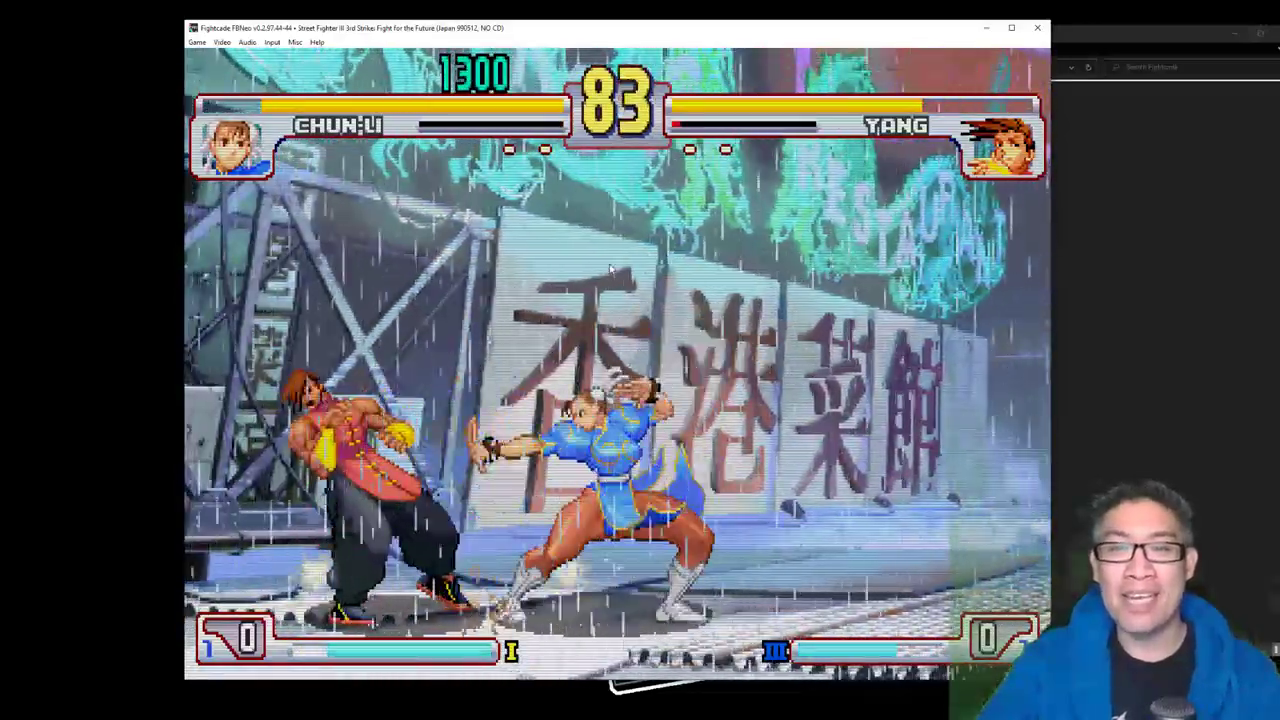
pyautogui.press('Up')
pyautogui.press('Up')
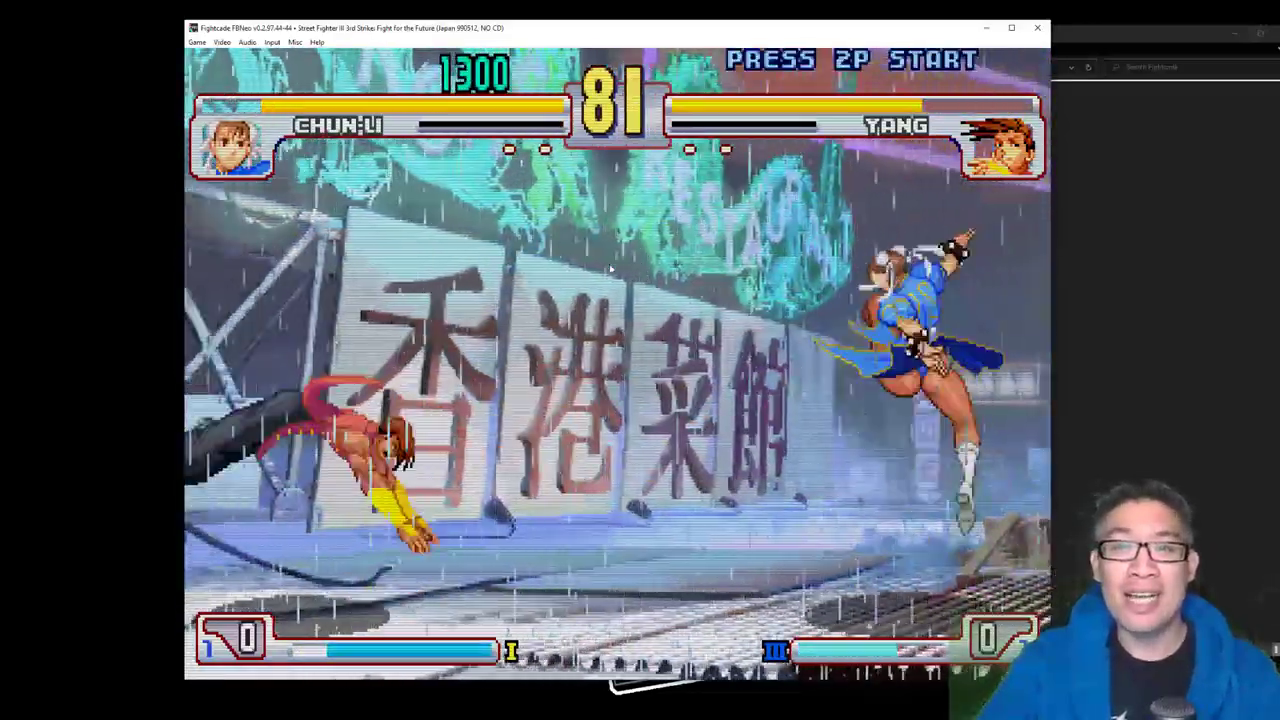
pyautogui.press('Up')
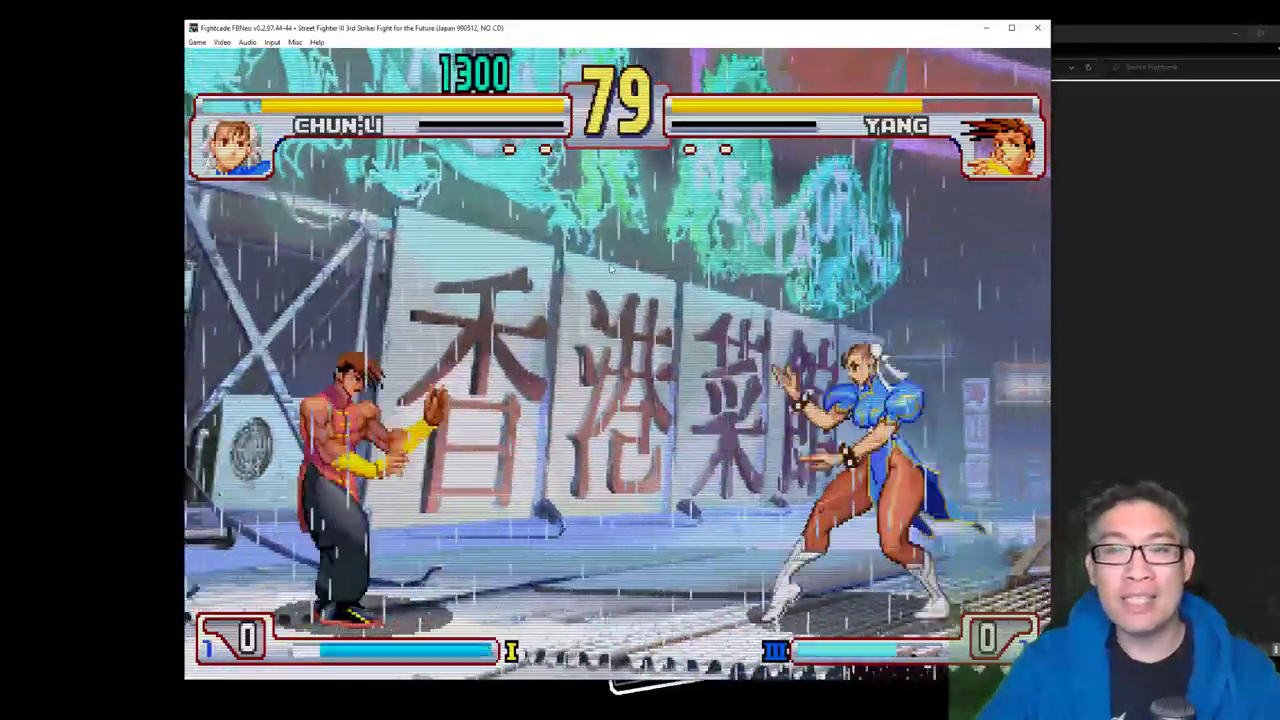
pyautogui.press('Up')
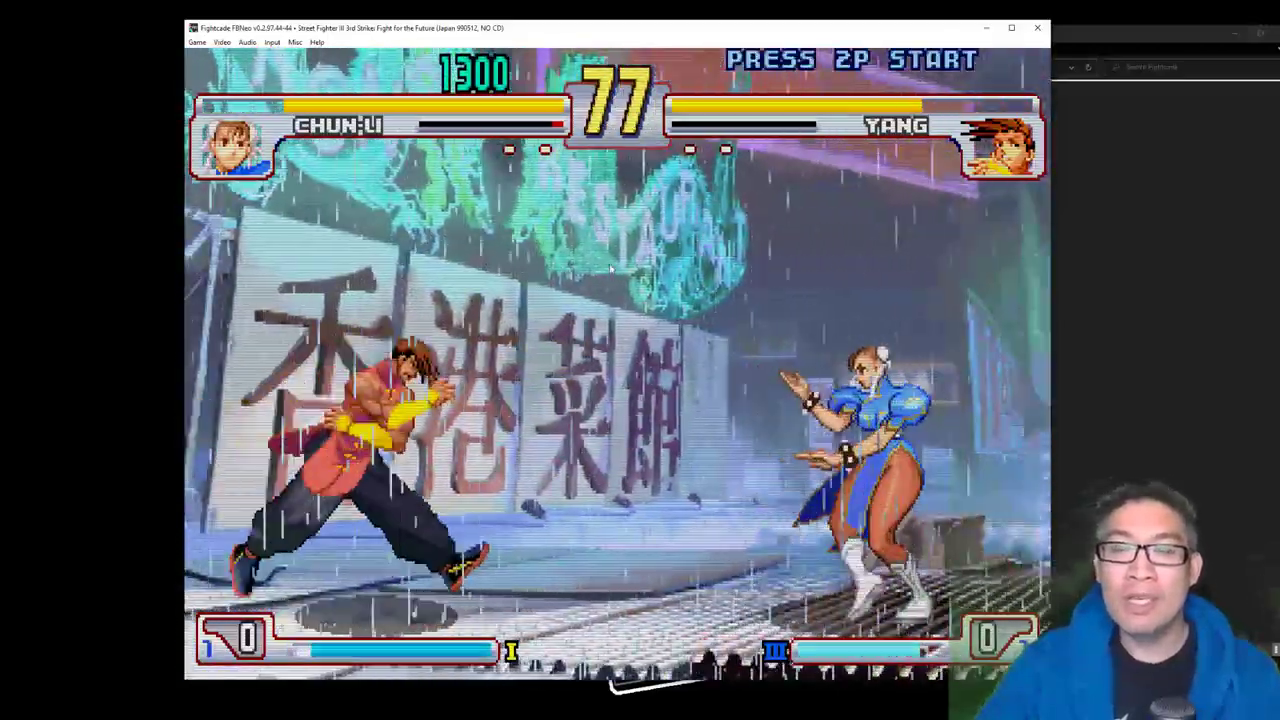
pyautogui.press('Up')
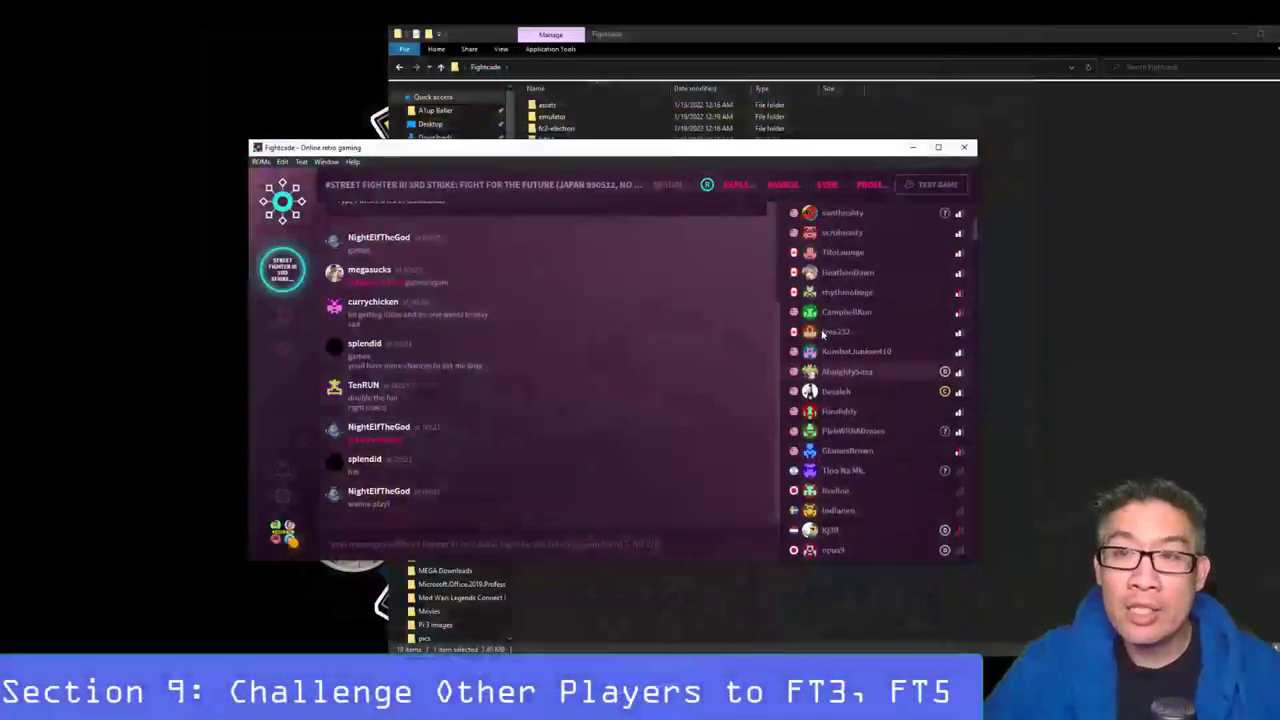
# Challenge an available player in the Street Fighter III 3rd Strike room, cancel it, and briefly open another player's challenge options.
pyautogui.scroll(1, 826, 331)
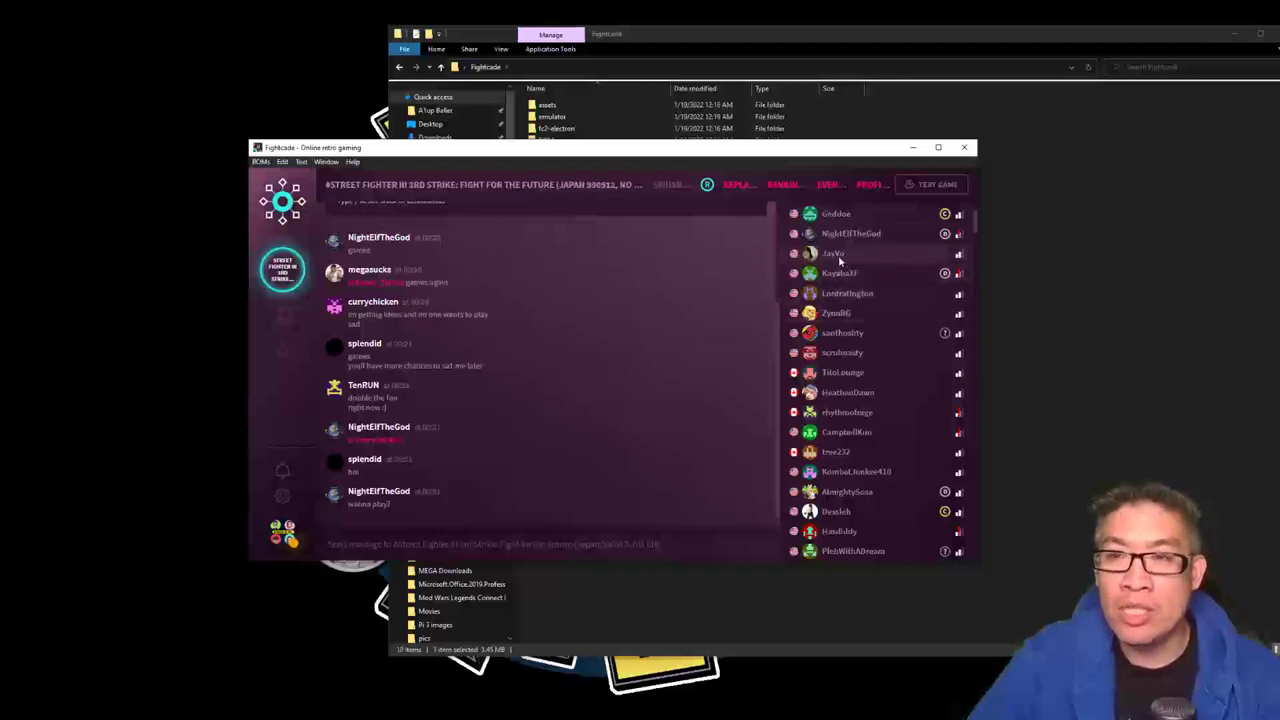
pyautogui.doubleClick(835, 256)
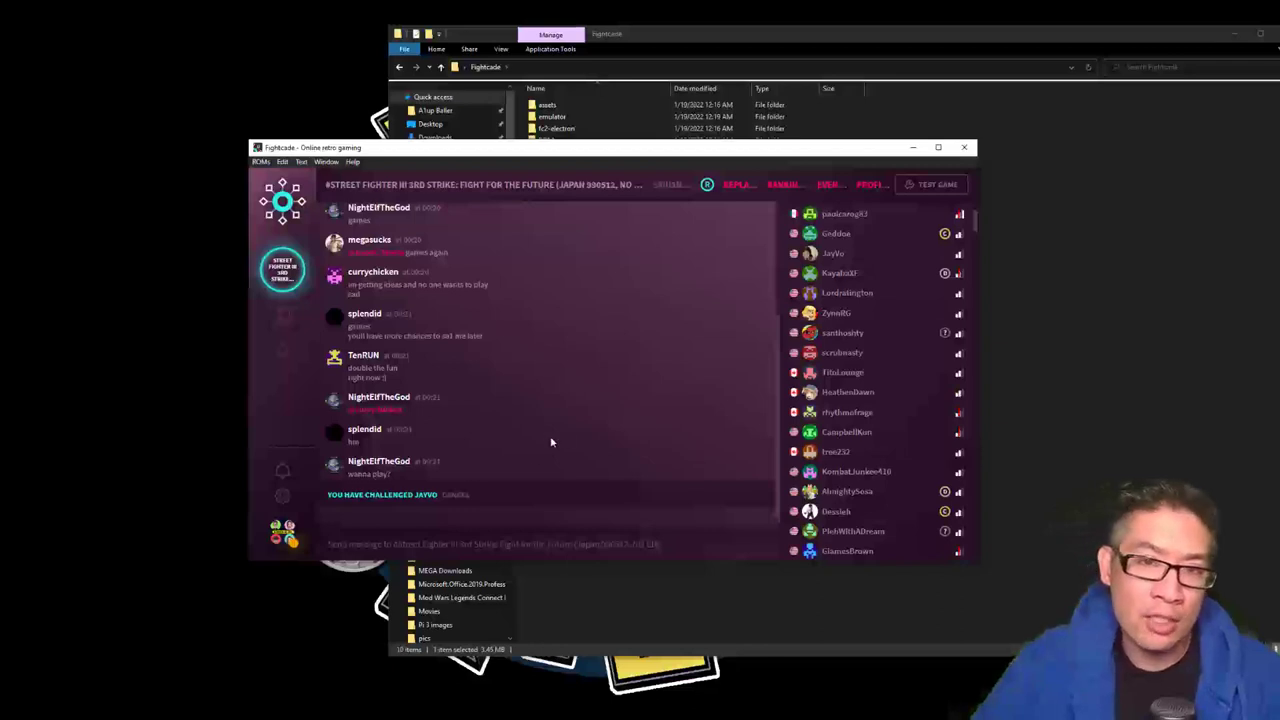
pyautogui.click(457, 495)
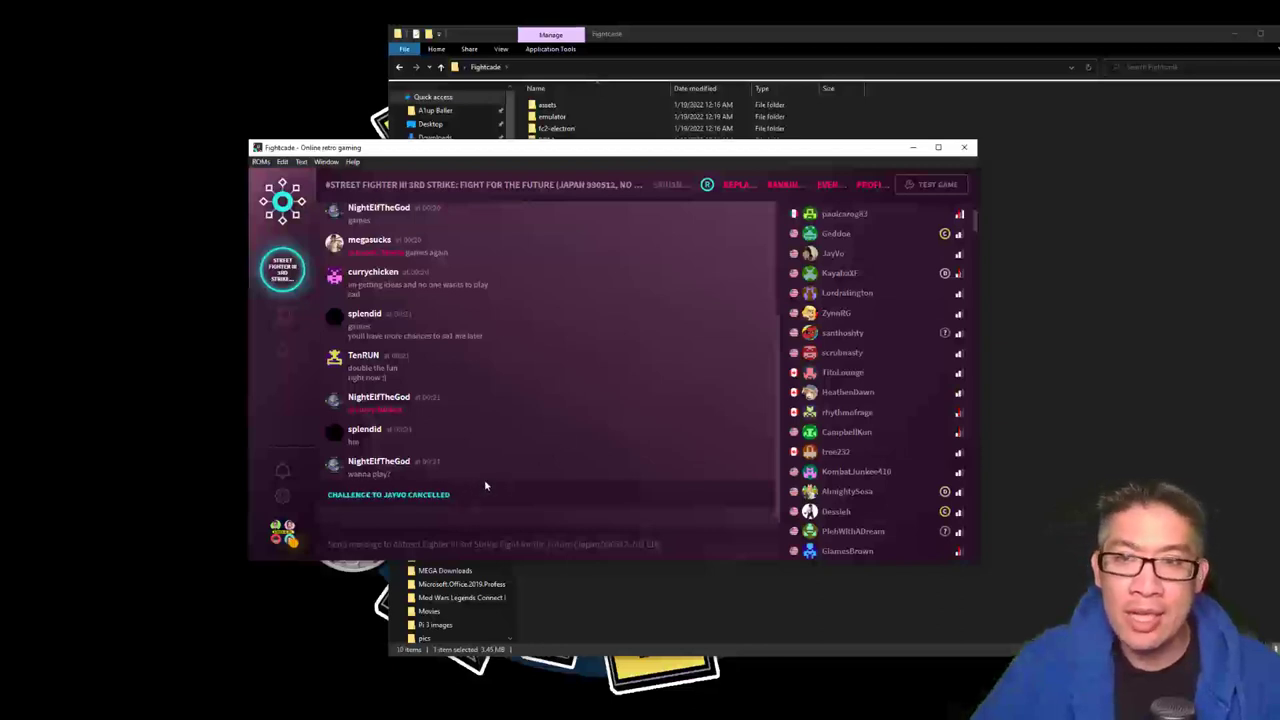
pyautogui.click(845, 292)
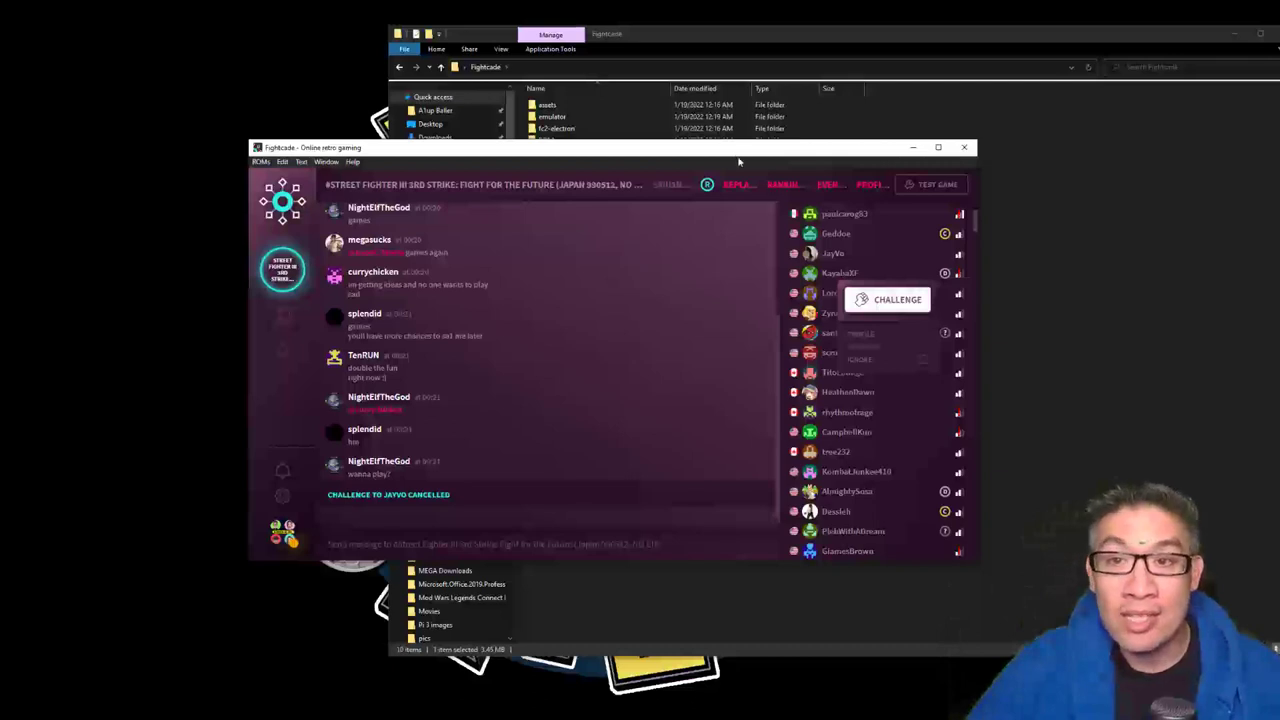
pyautogui.click(611, 356)
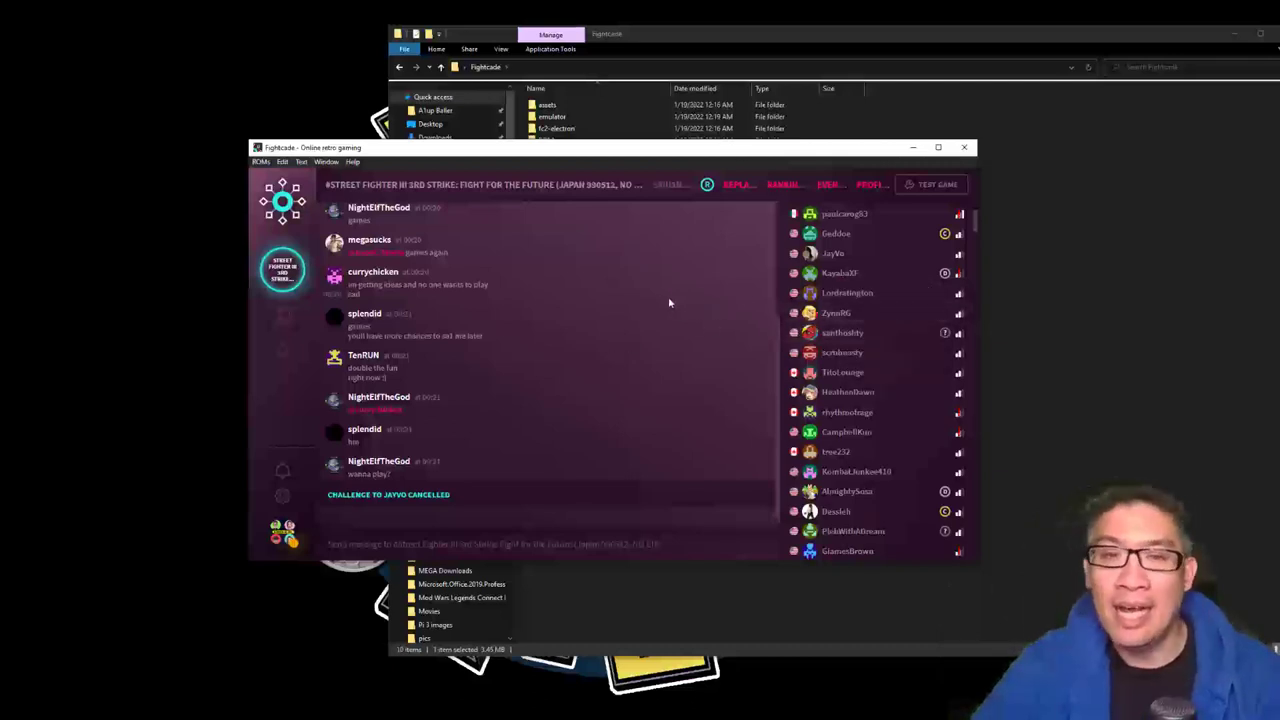
# Look for another game channel and close the Marvel vs Capcom - Clash of Super Heroes test game.
pyautogui.click(284, 312)
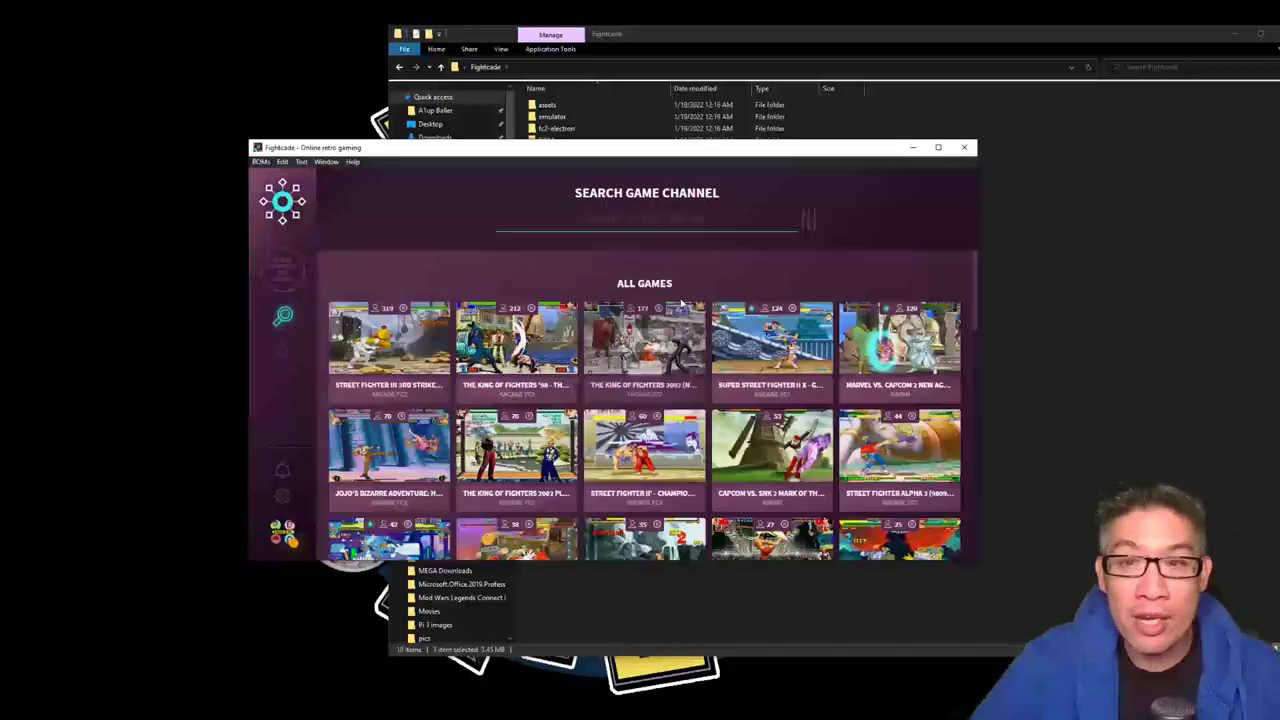
pyautogui.moveTo(770, 340)
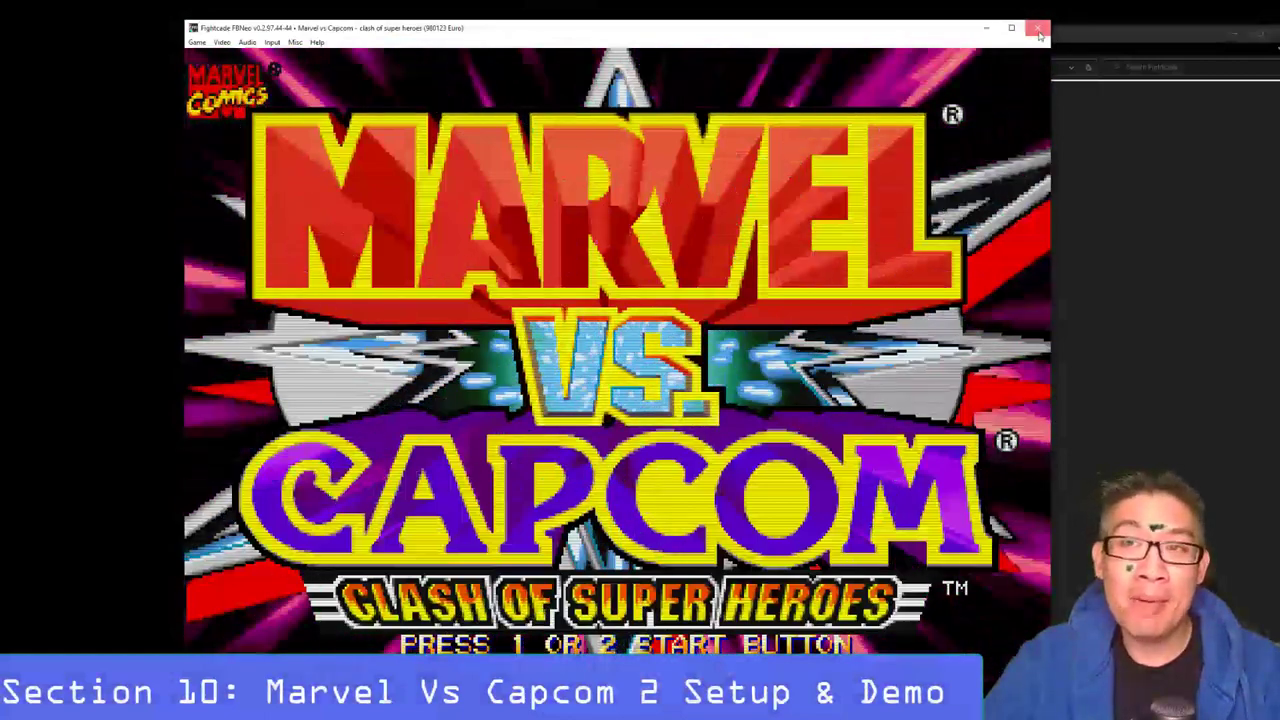
pyautogui.click(1040, 30)
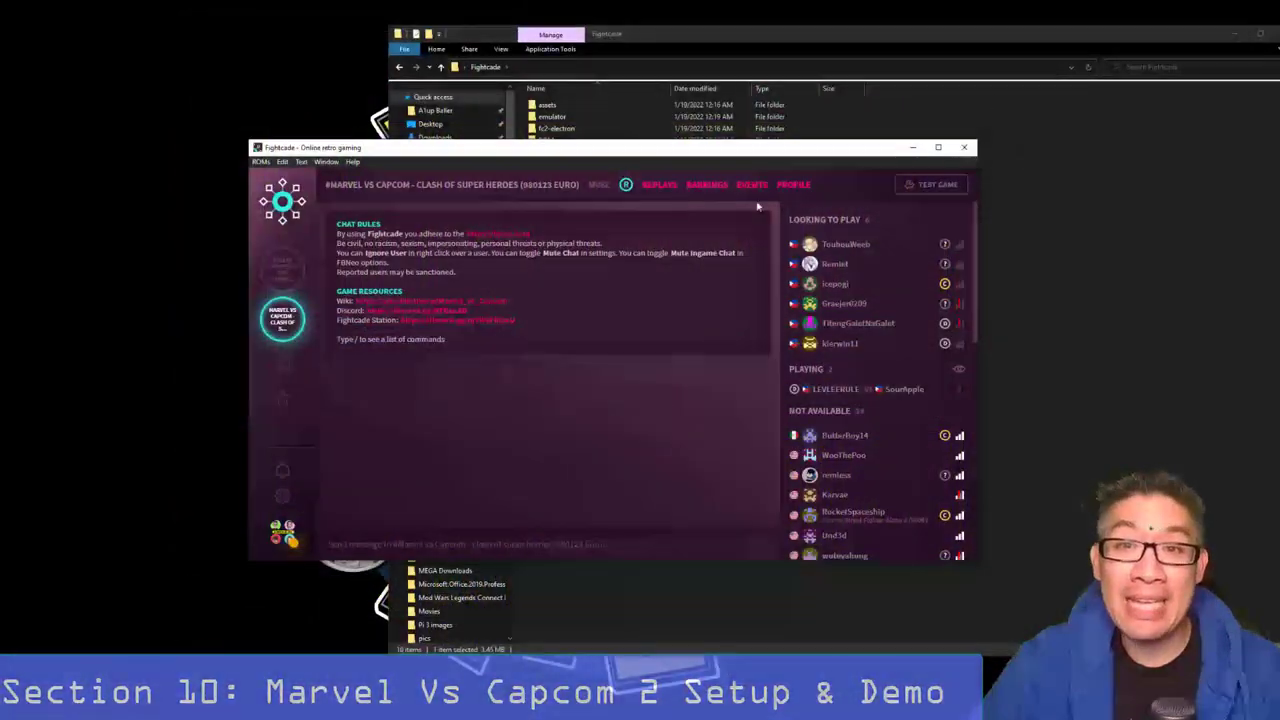
# Join the Marvel vs. Capcom 2 New Age of Heroes (Flycast) channel and launch its test game.
pyautogui.click(285, 370)
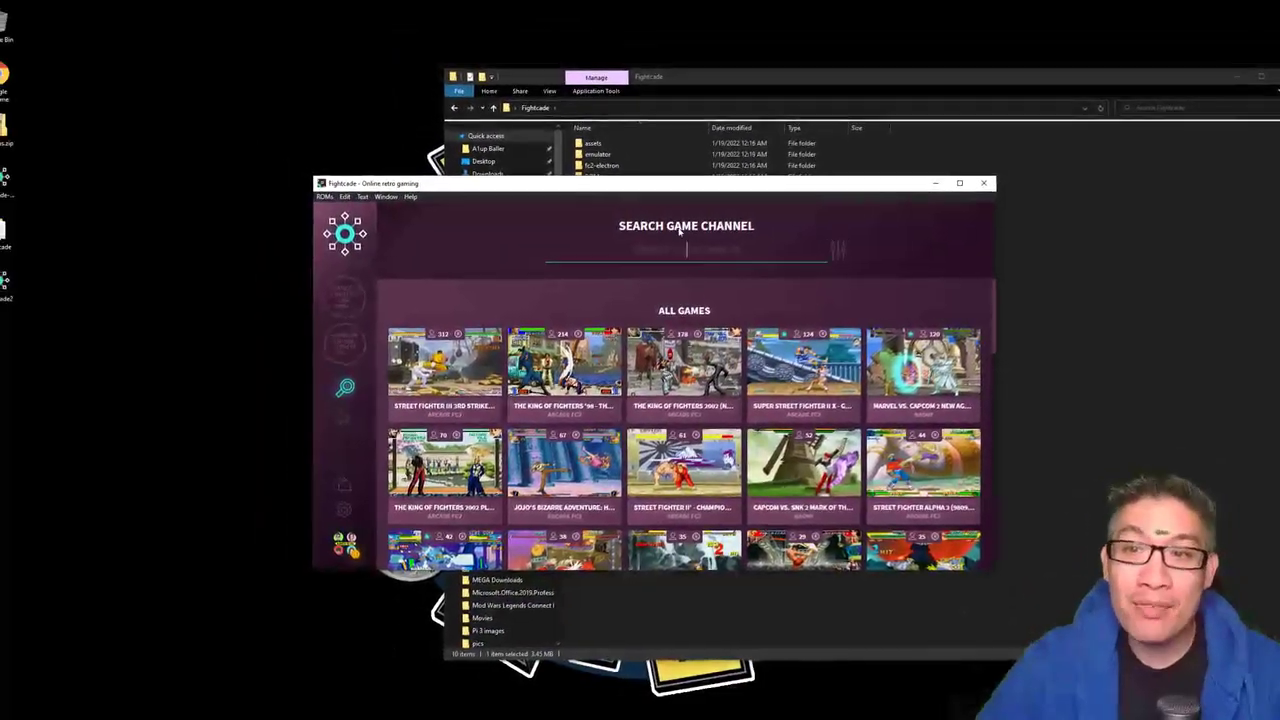
pyautogui.moveTo(925, 368)
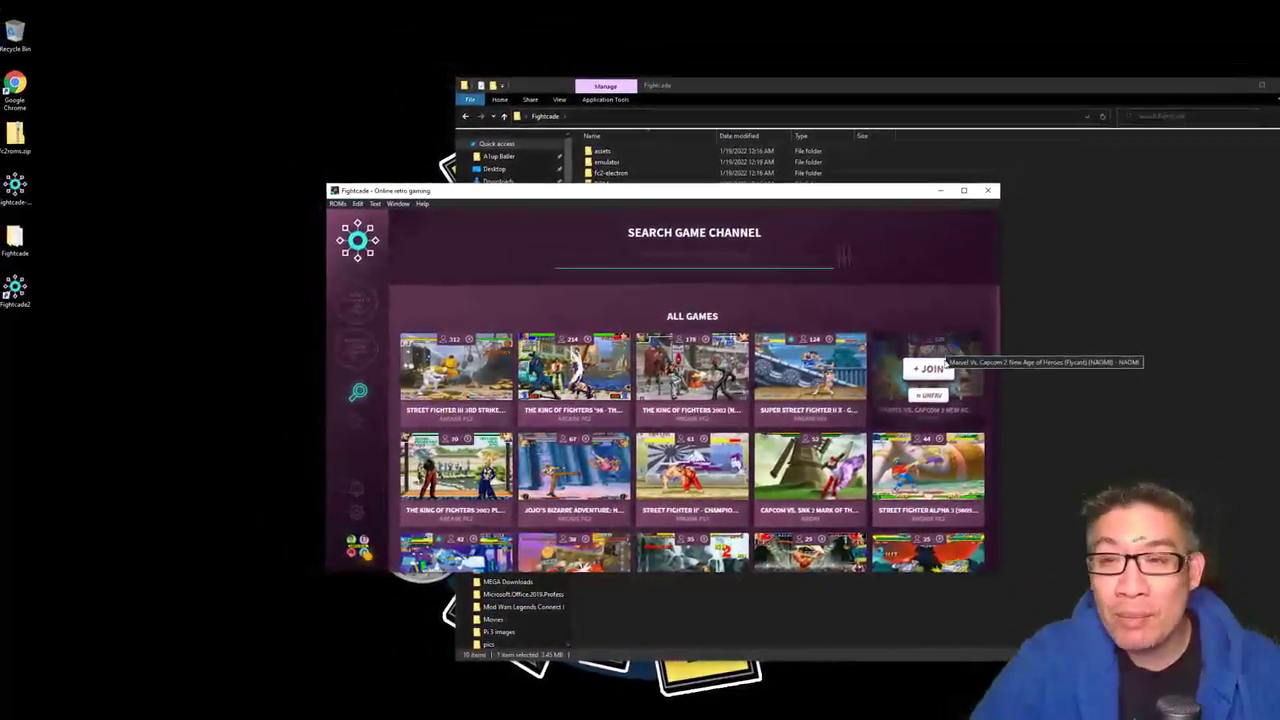
pyautogui.click(937, 373)
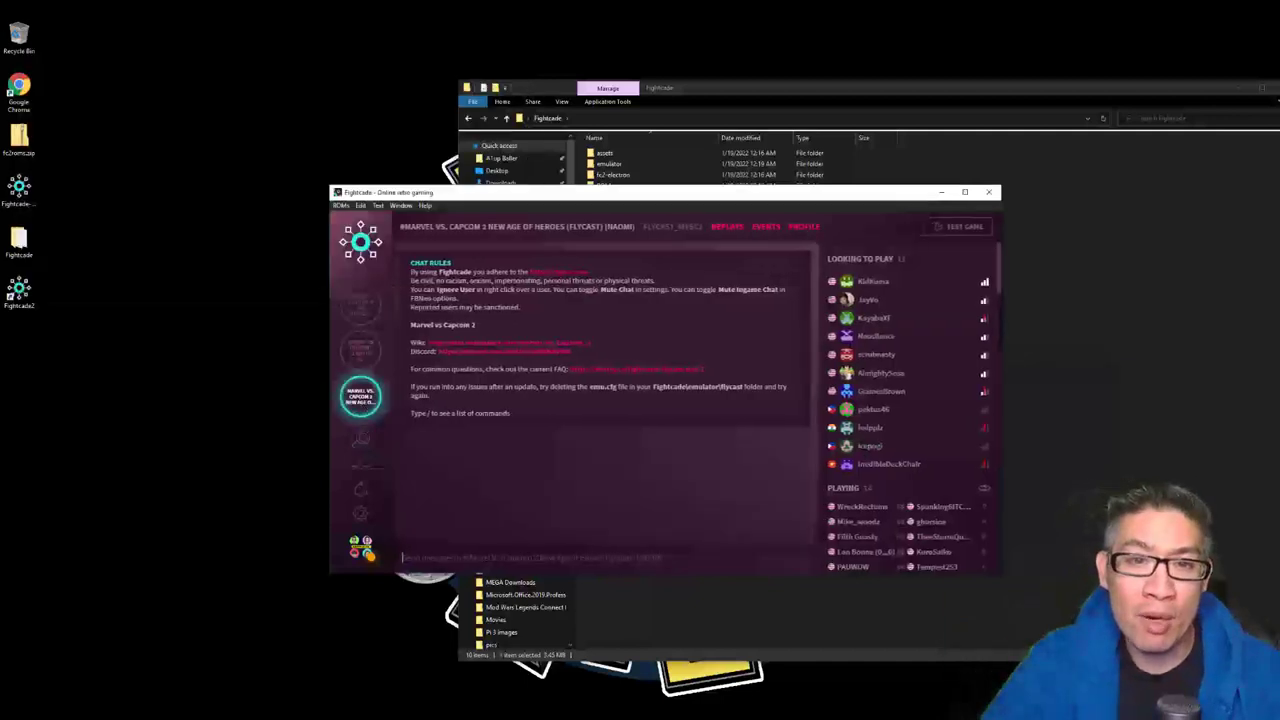
pyautogui.click(958, 227)
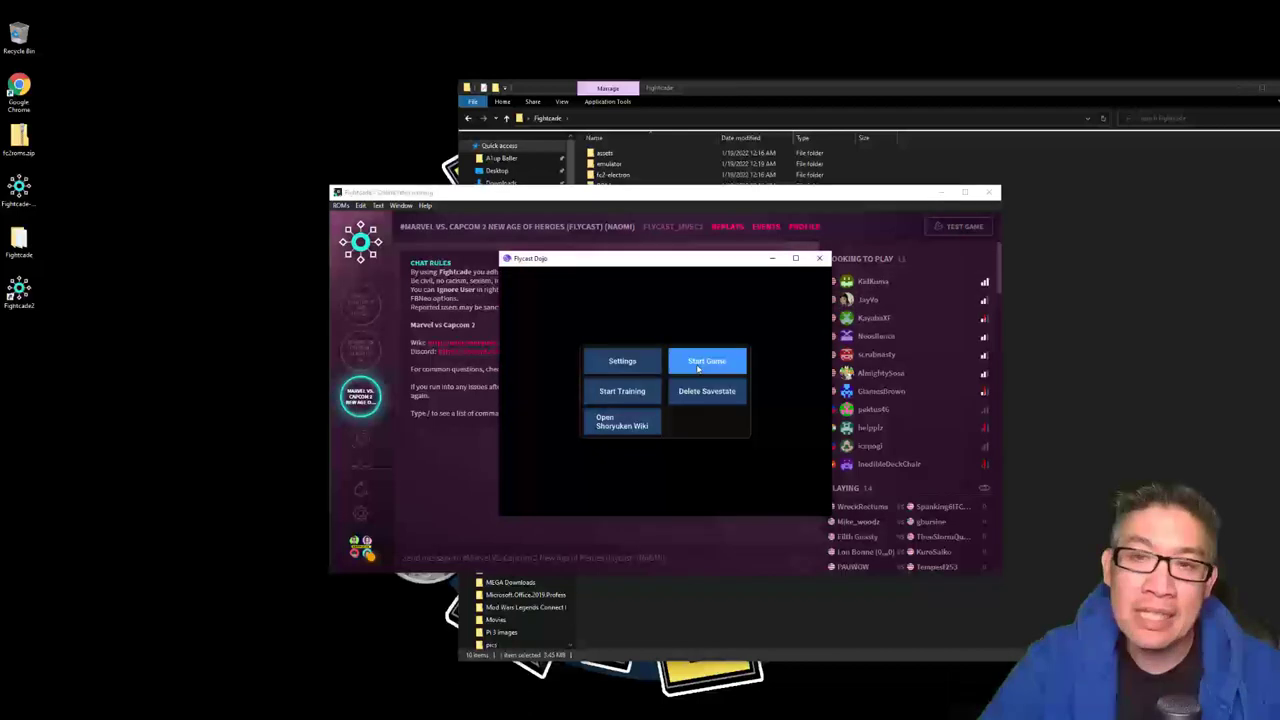
# Open the Flycast Dojo controls settings and enable Use Raw Input.
pyautogui.click(622, 362)
pyautogui.moveTo(660, 263); pyautogui.dragTo(610, 228)
pyautogui.click(547, 281)
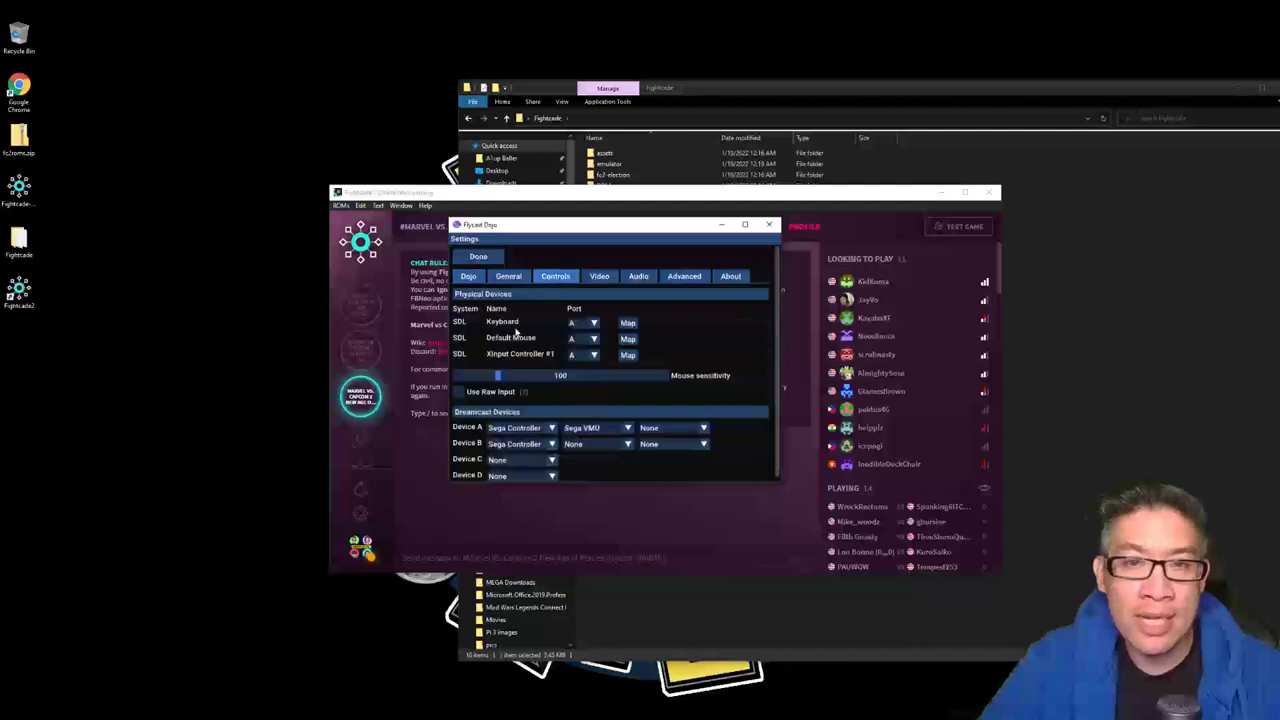
pyautogui.scroll(-1, 489, 319)
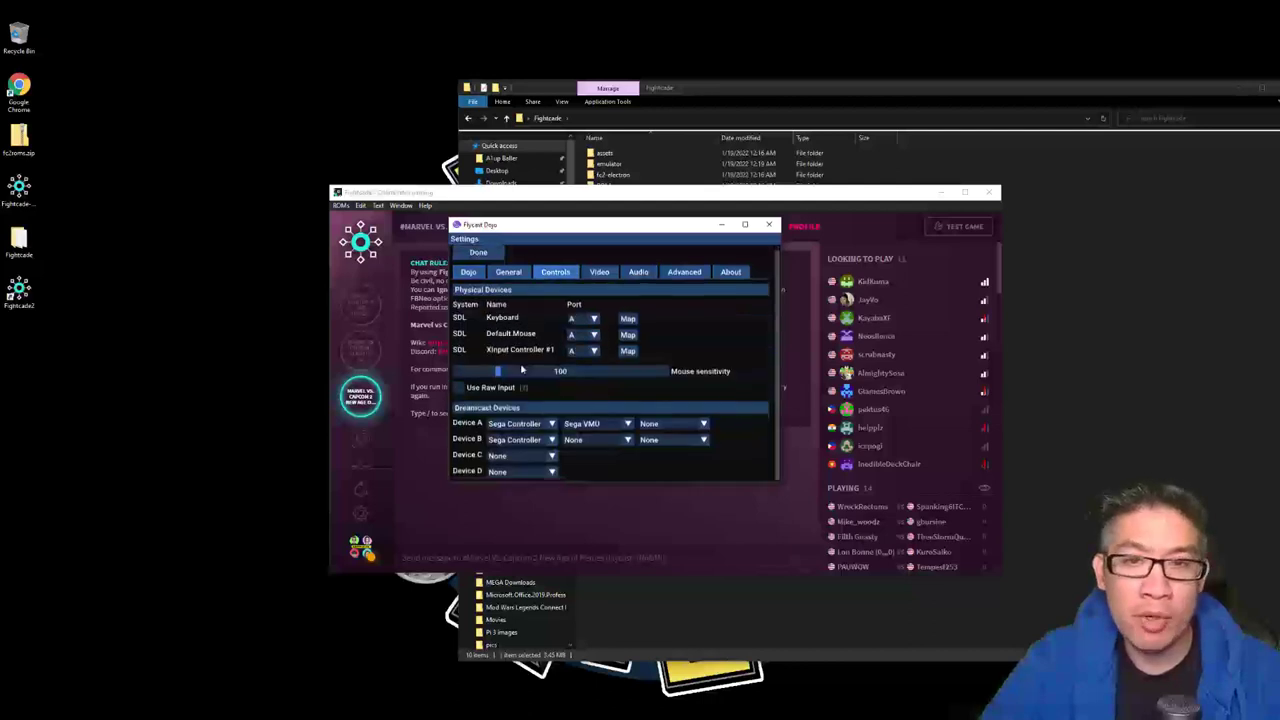
pyautogui.click(459, 388)
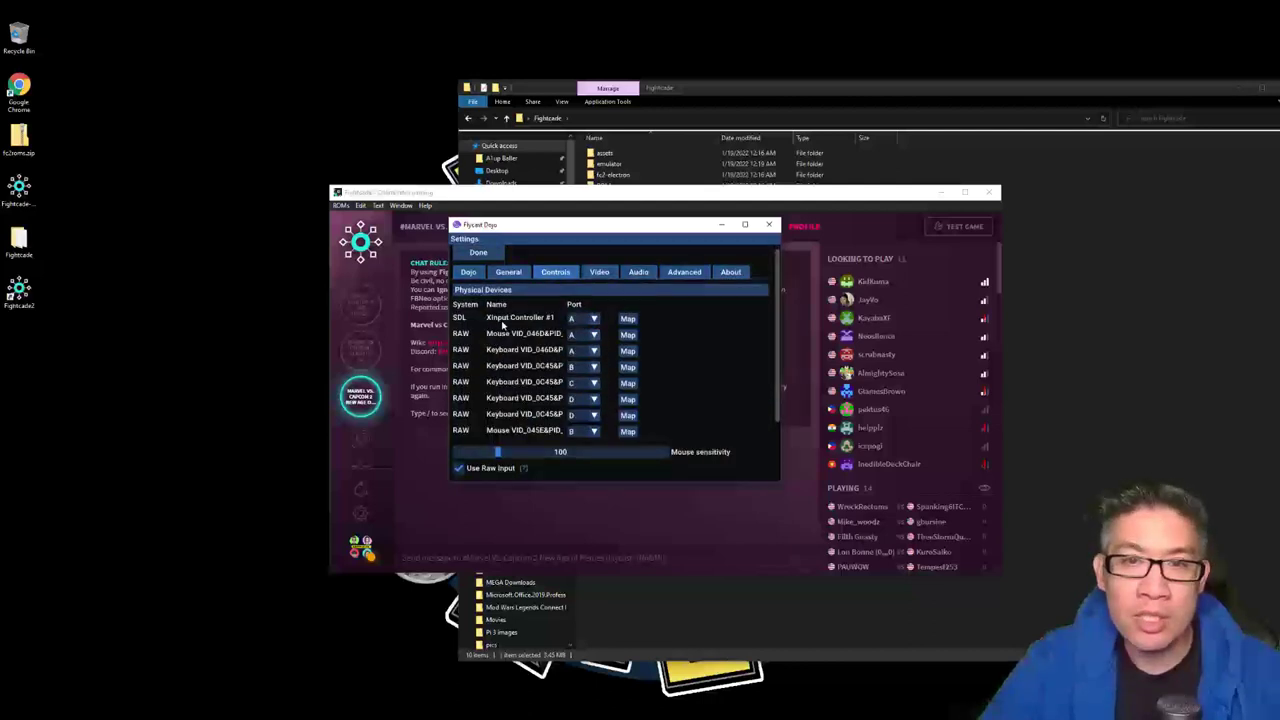
# Map Up, Down, Left and Right of XInput Controller #1 to Left Stick Y-, Y+, X- and X+.
pyautogui.click(627, 319)
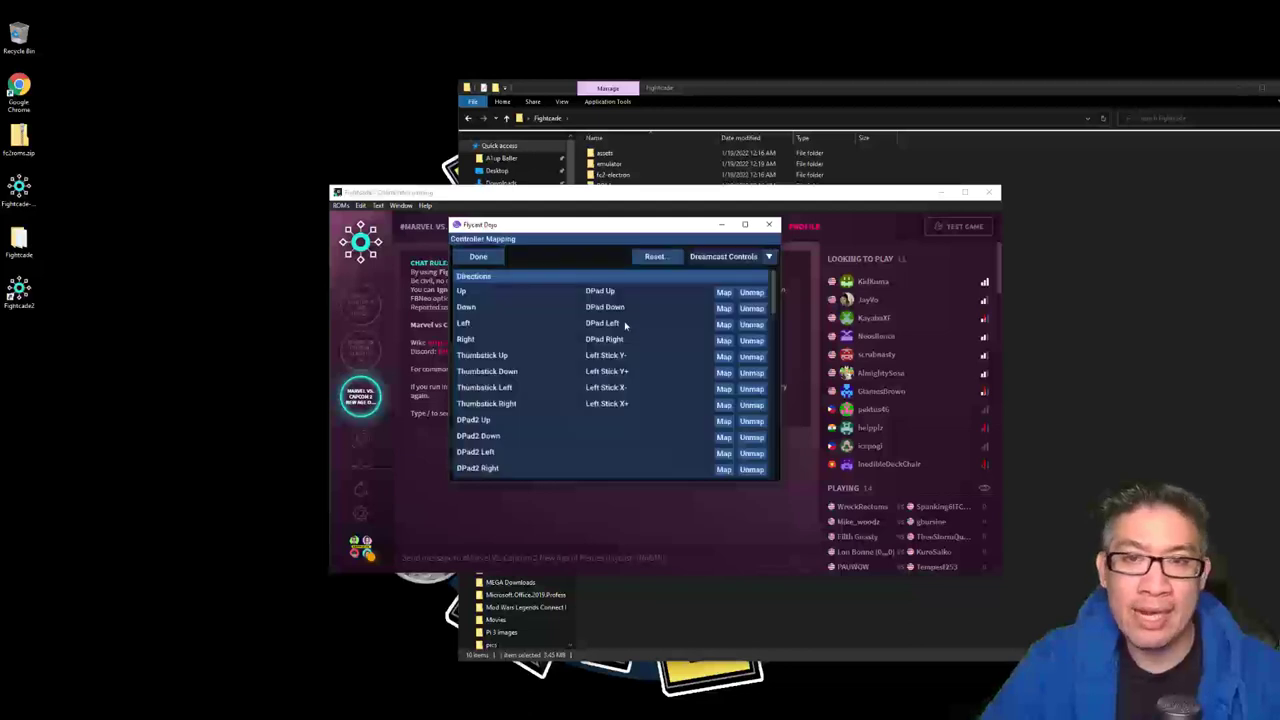
pyautogui.click(724, 292)
pyautogui.click(724, 308)
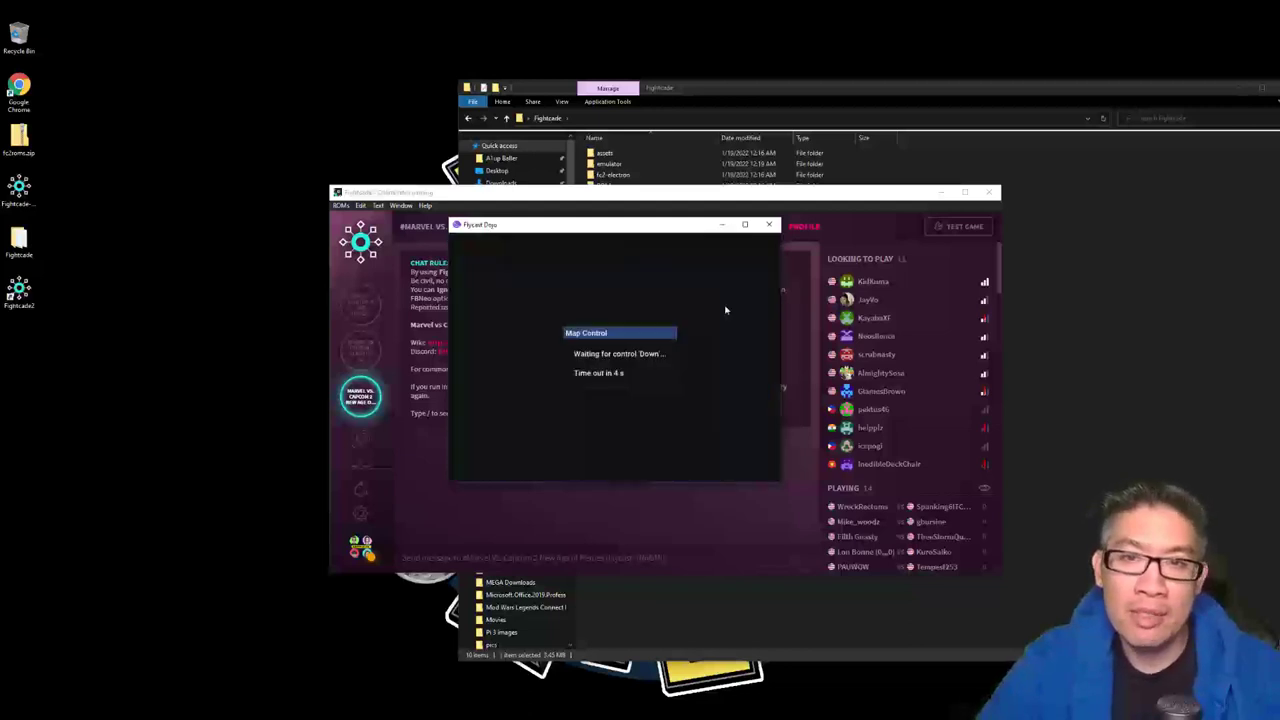
pyautogui.click(724, 324)
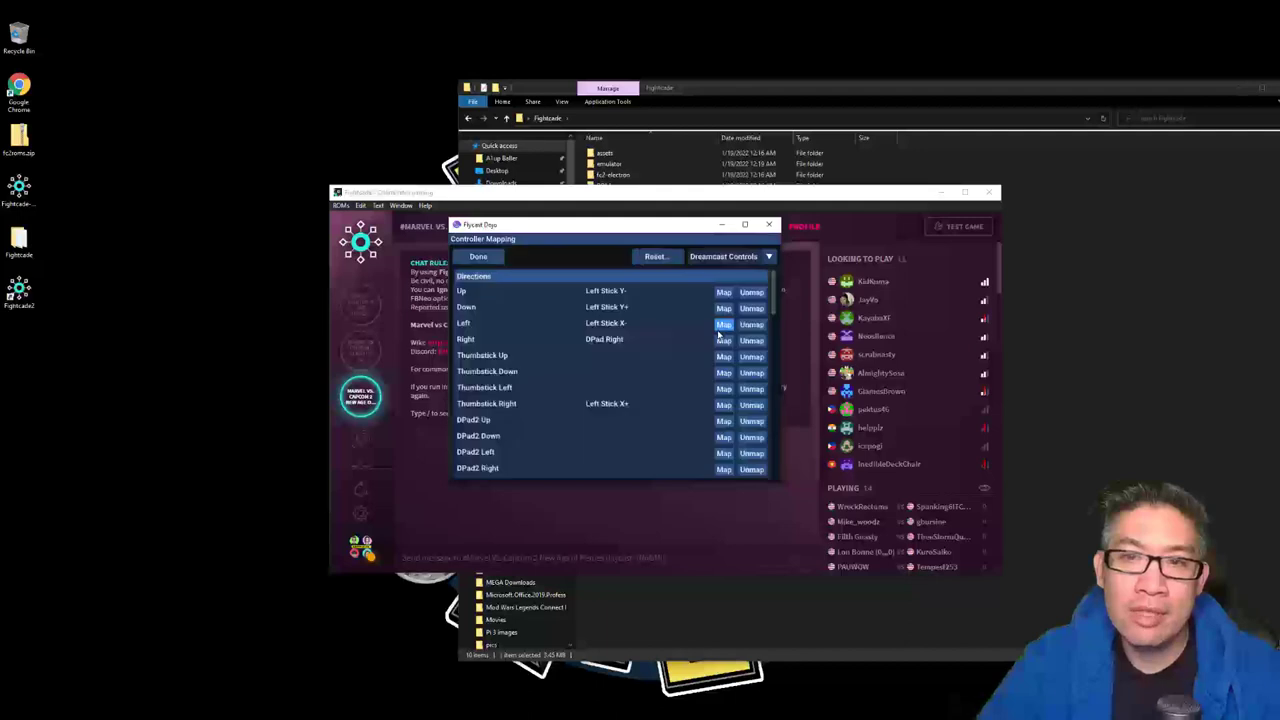
pyautogui.click(724, 340)
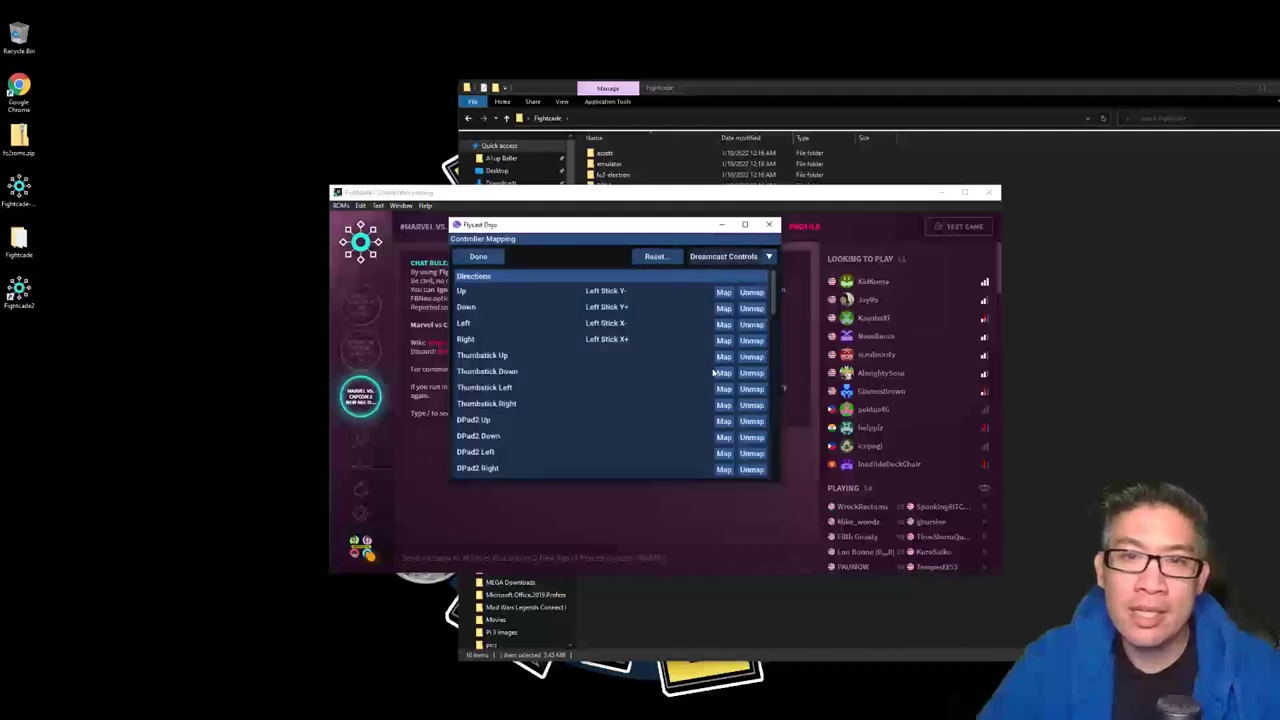
# Map Dreamcast buttons A, B, X, Y, C and Z to controller X, Y, A, B, L1 and R1.
pyautogui.scroll(-3, 714, 372)
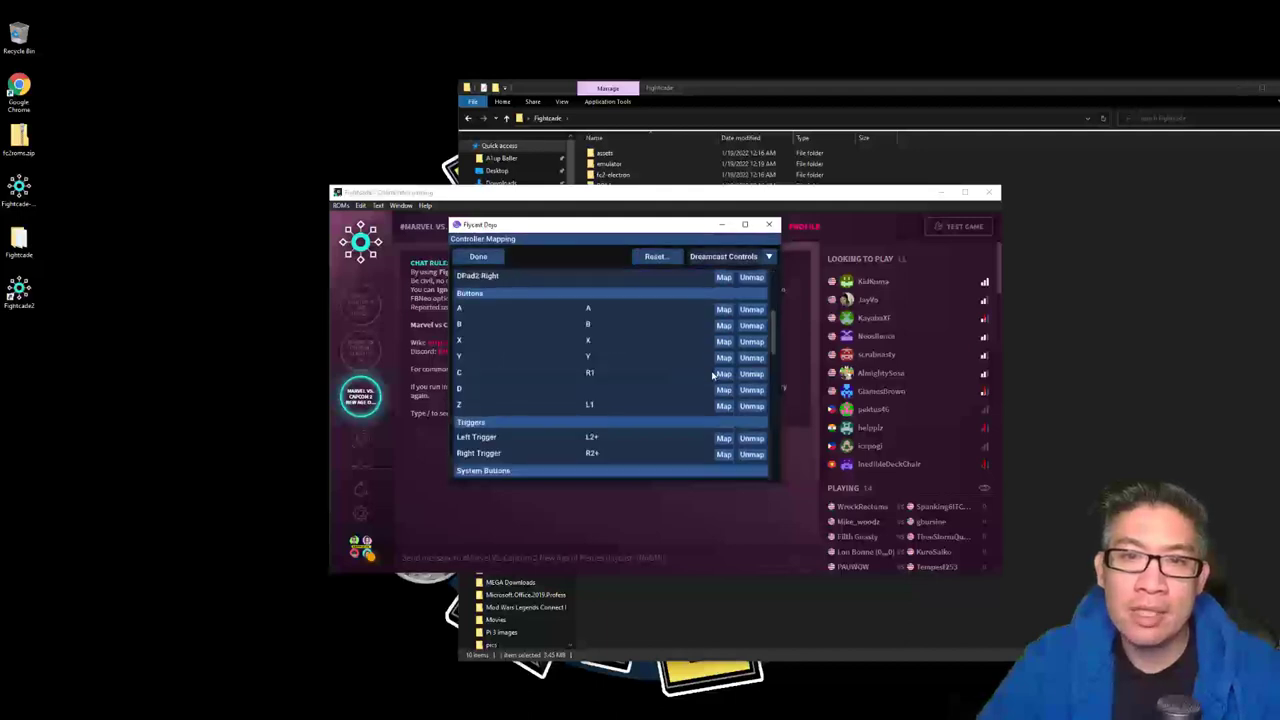
pyautogui.click(726, 317)
pyautogui.click(726, 328)
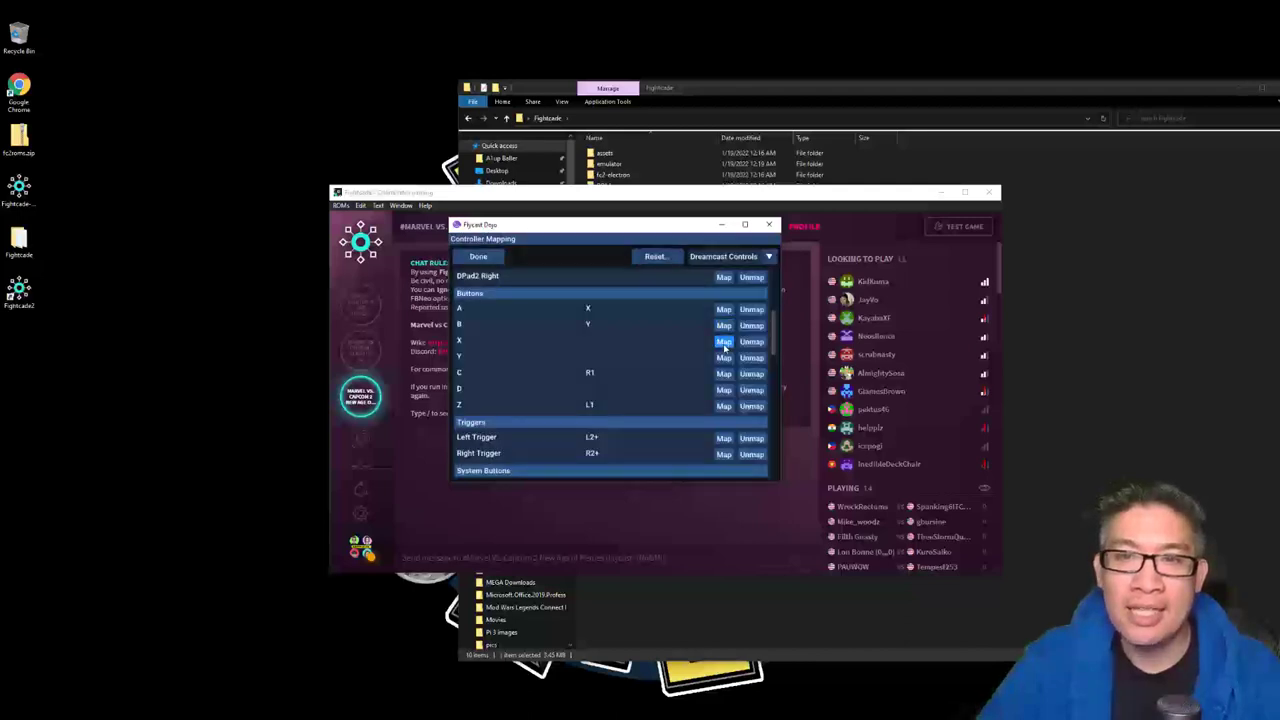
pyautogui.click(725, 343)
pyautogui.click(724, 358)
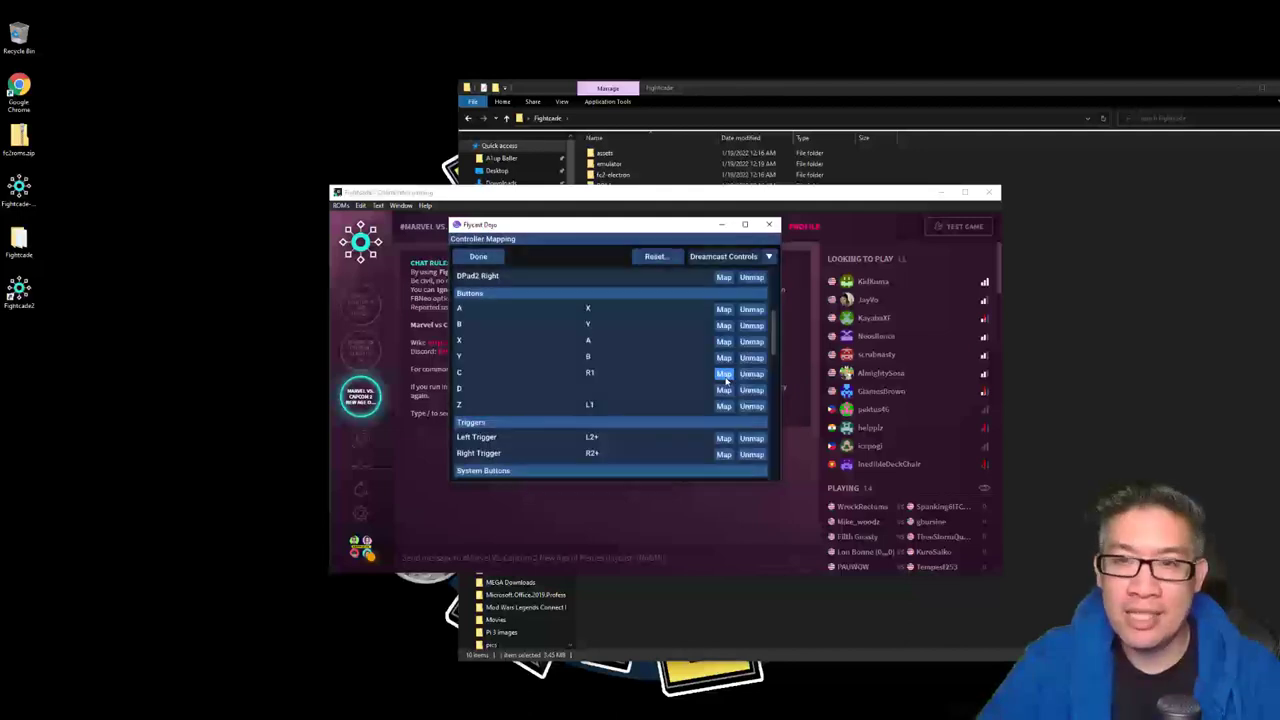
pyautogui.click(724, 374)
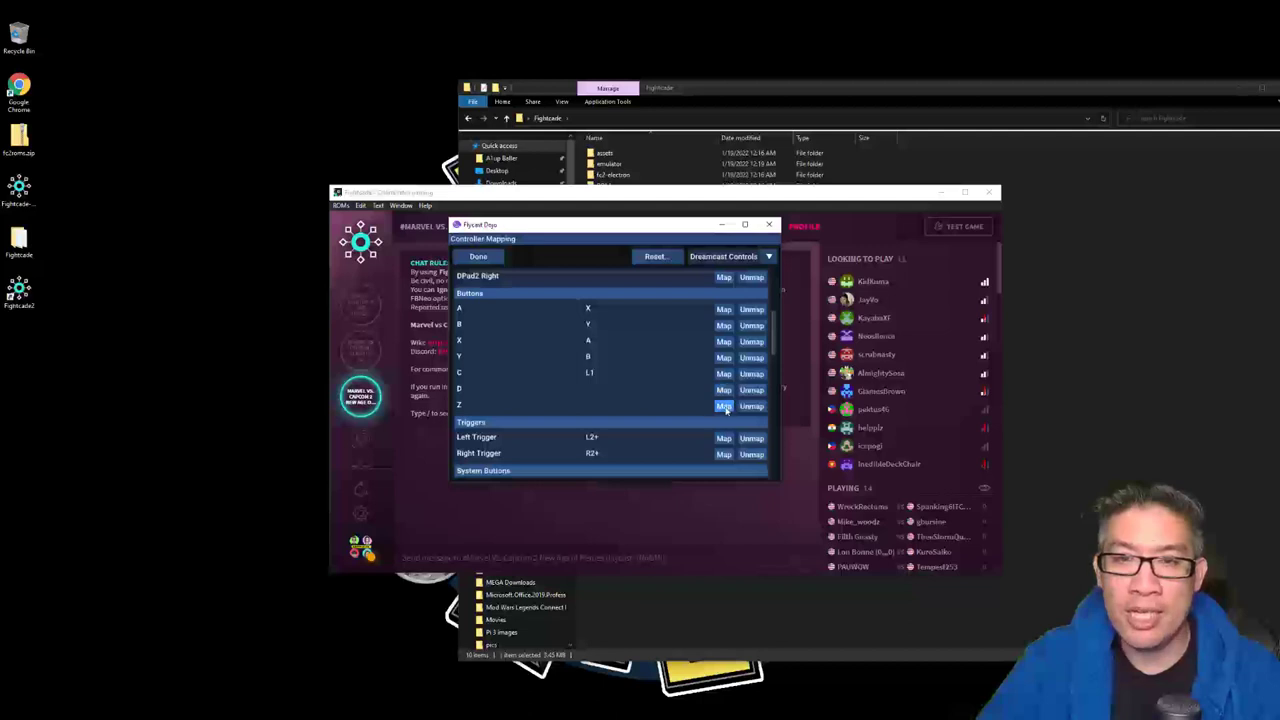
pyautogui.click(724, 406)
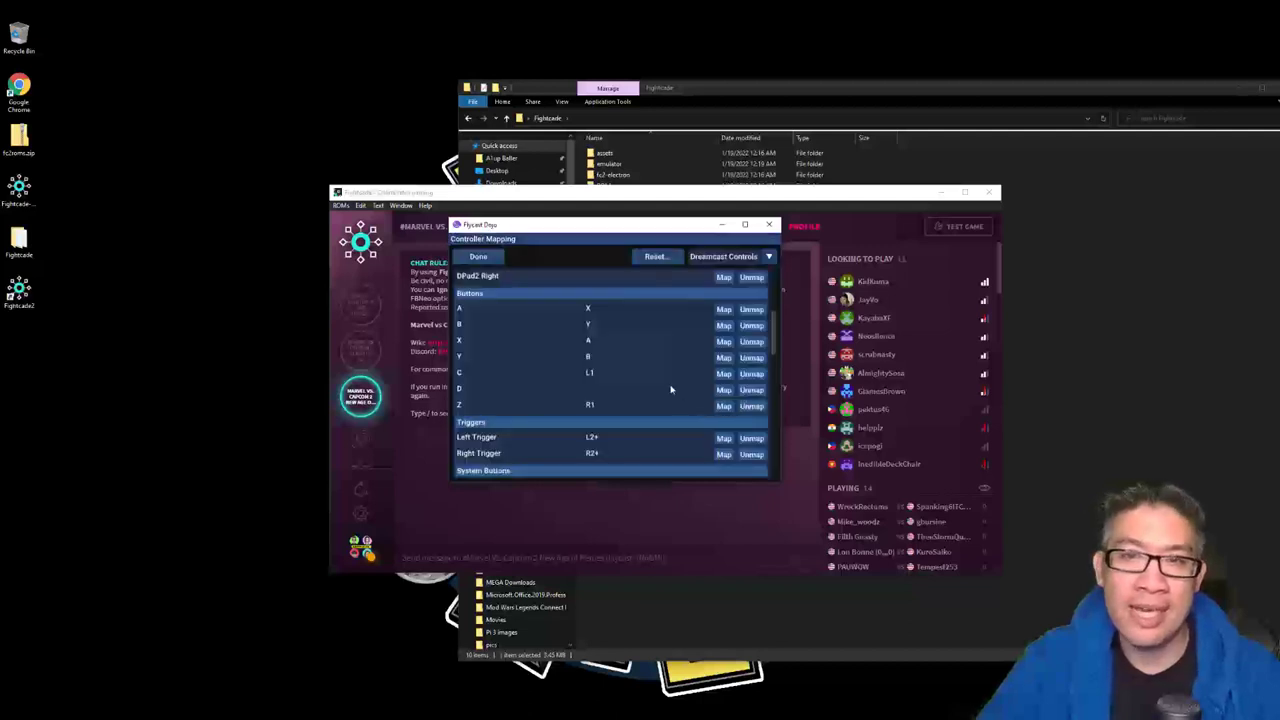
# Map the Start system button to controller Start and the emulator Menu to Back, and close Flycast Dojo.
pyautogui.scroll(-2, 671, 390)
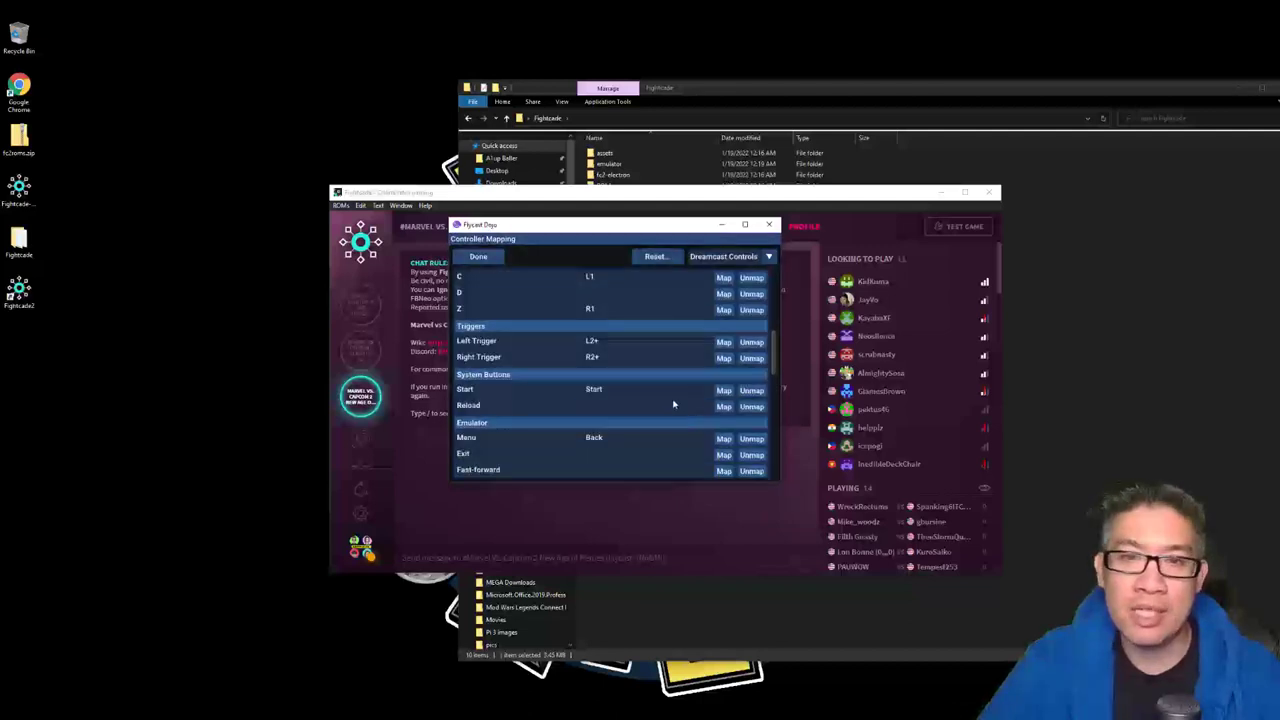
pyautogui.click(724, 391)
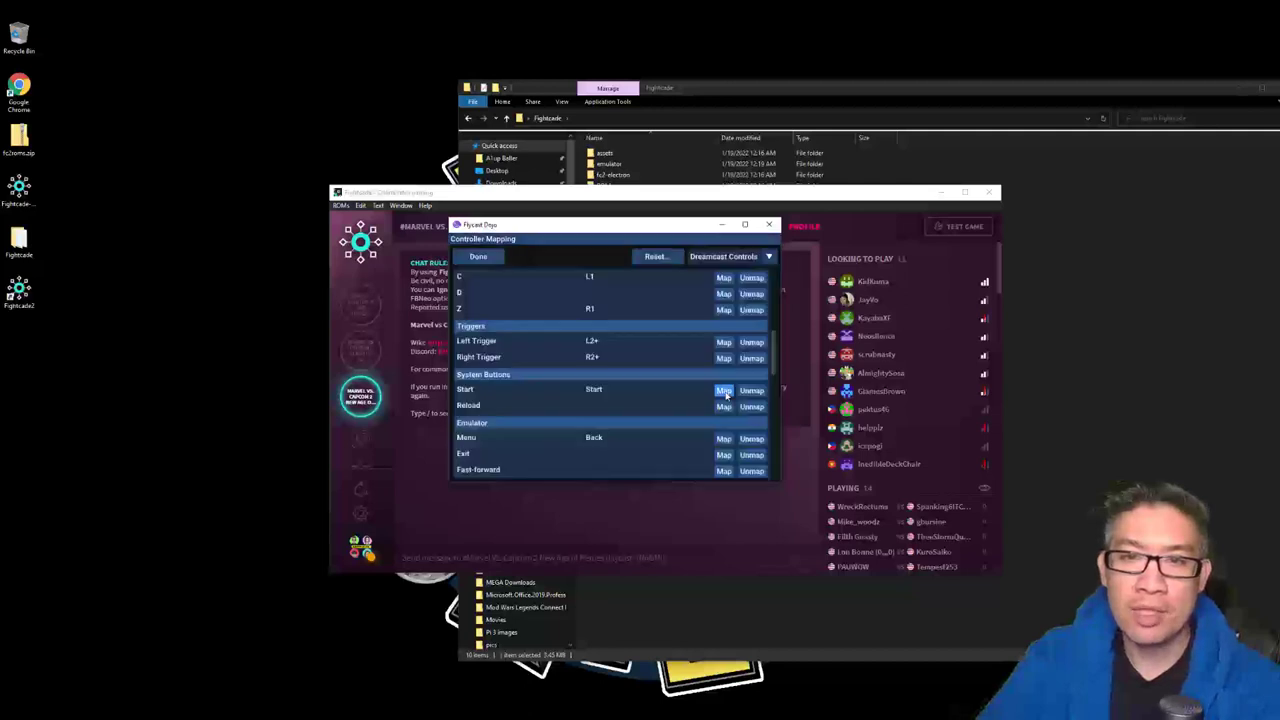
pyautogui.click(724, 440)
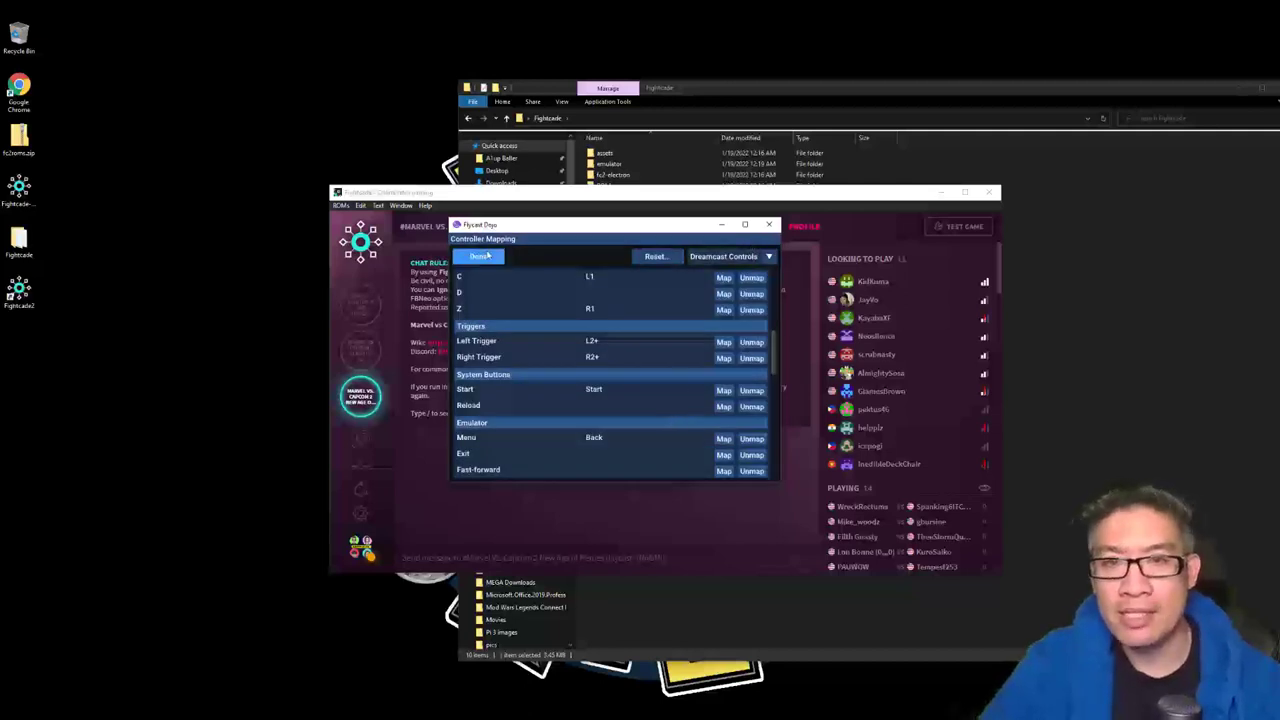
pyautogui.click(486, 257)
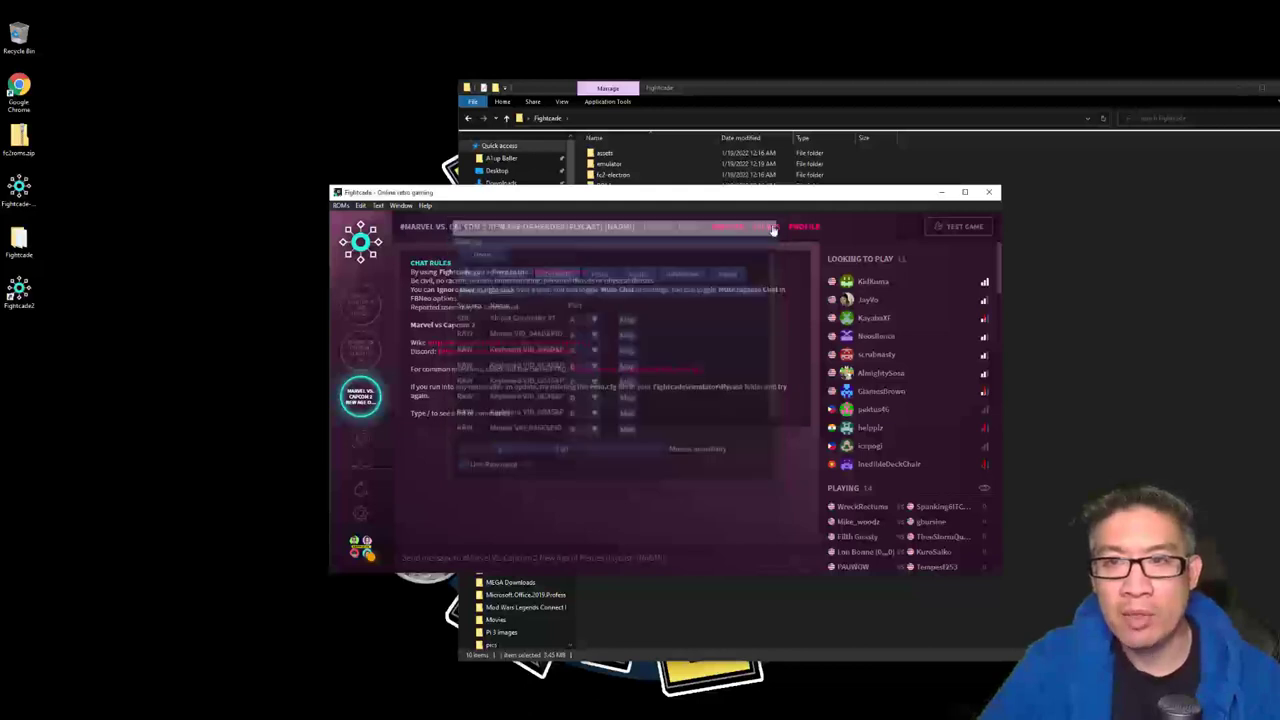
pyautogui.click(769, 224)
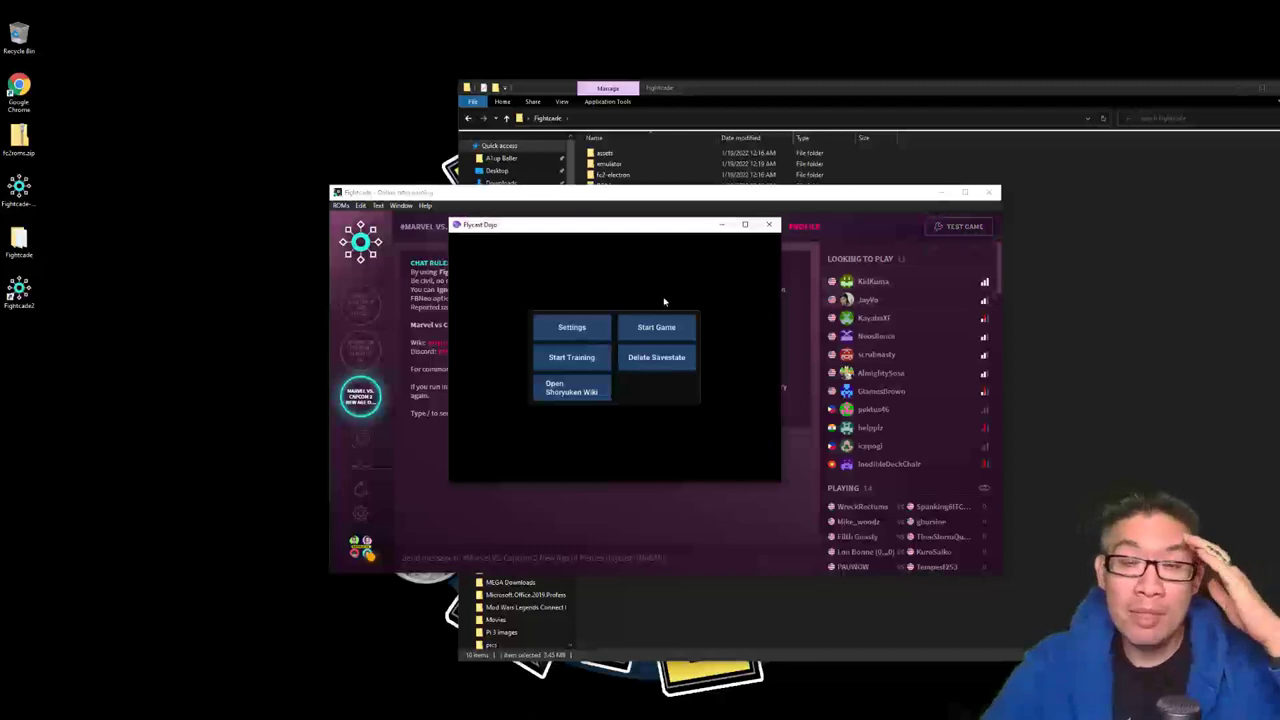
# Start the Marvel vs. Capcom 2 game in a maximized window and choose Spider-Man with assist type alpha as the first hero.
pyautogui.click(665, 330)
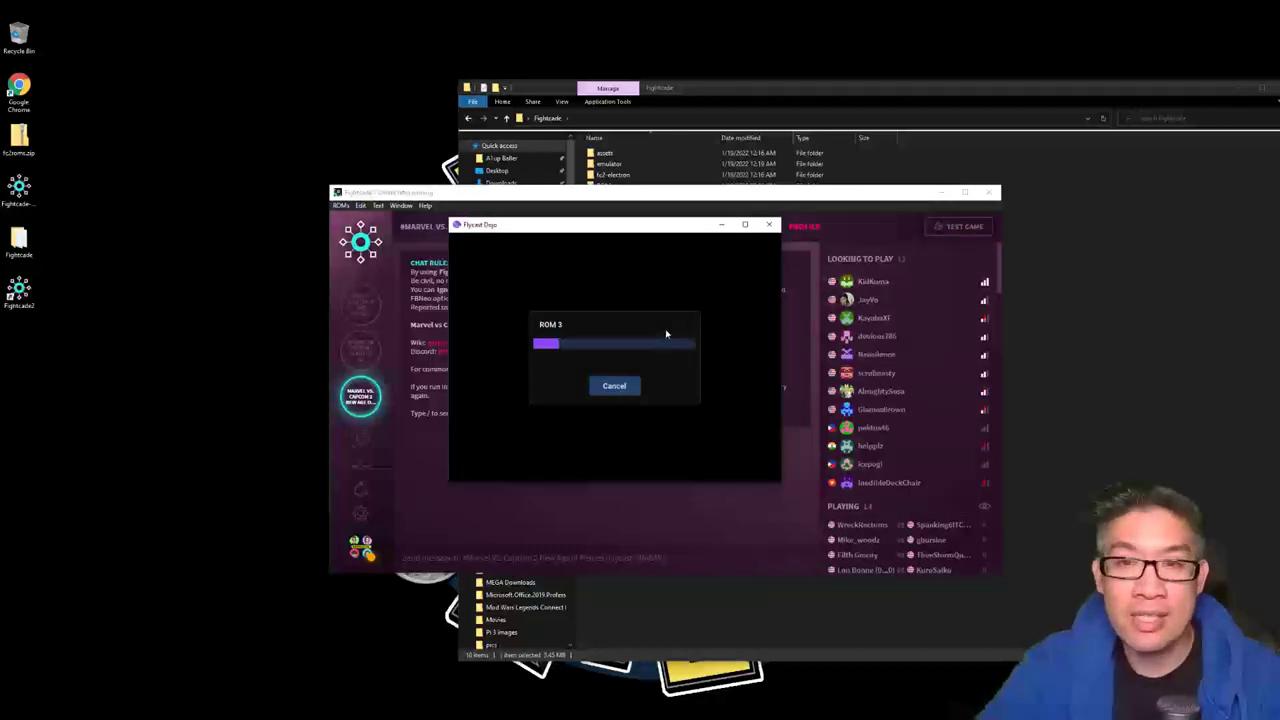
pyautogui.click(747, 232)
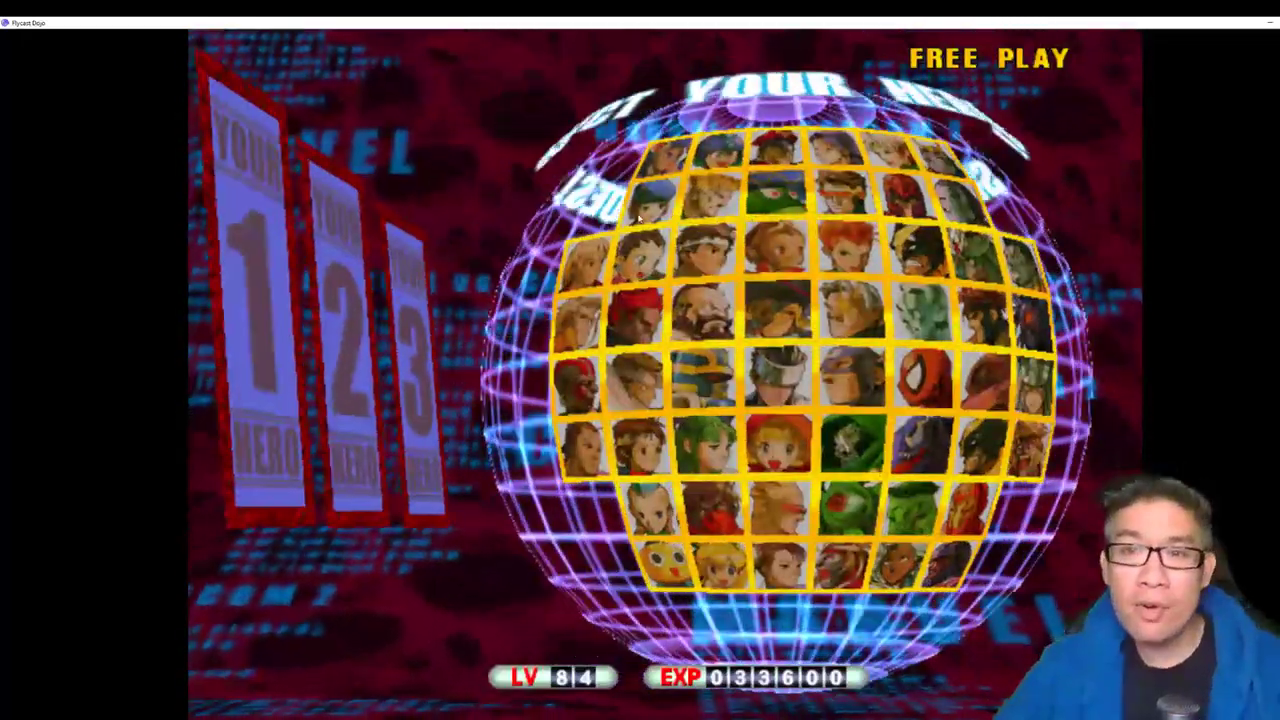
pyautogui.press('Right')
pyautogui.press('Right')
pyautogui.press('Down')
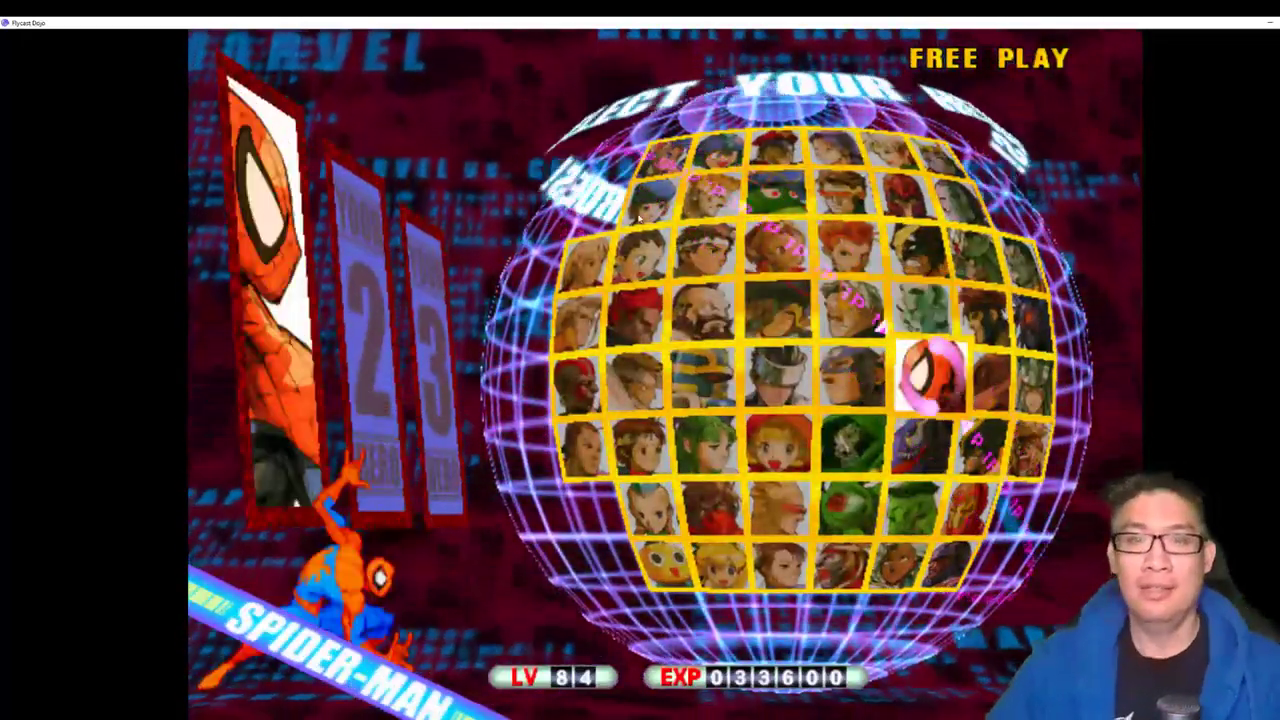
pyautogui.press('x')
pyautogui.press('x')
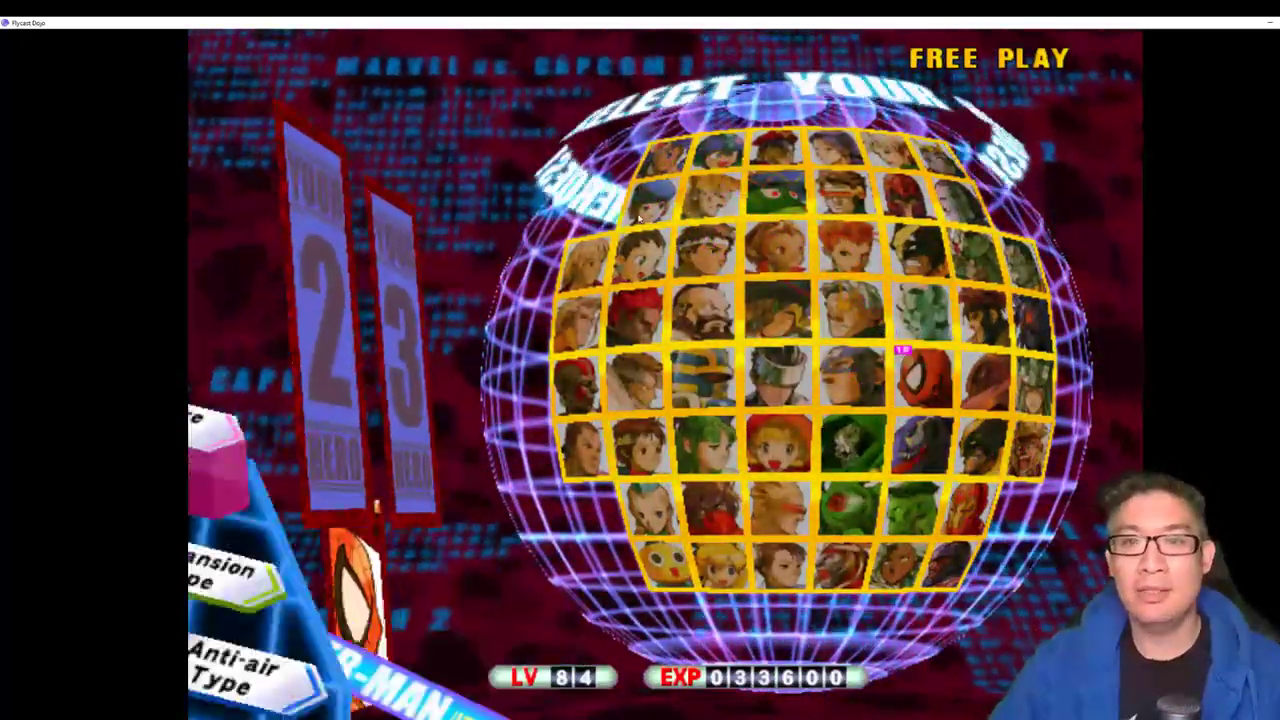
# Choose Iceman with assist type alpha as the second hero and Doctor Doom with assist type beta as the third.
pyautogui.press('Up')
pyautogui.press('x')
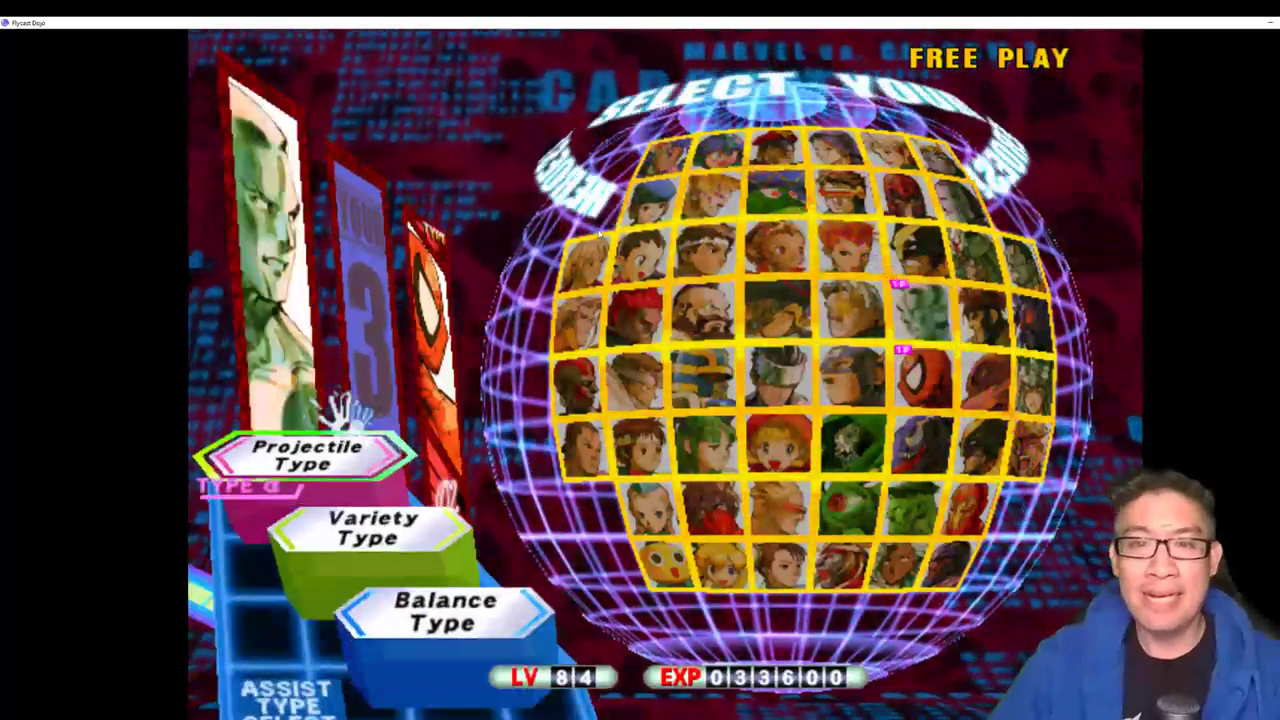
pyautogui.press('x')
pyautogui.press('Left')
pyautogui.press('Left')
pyautogui.press('Down')
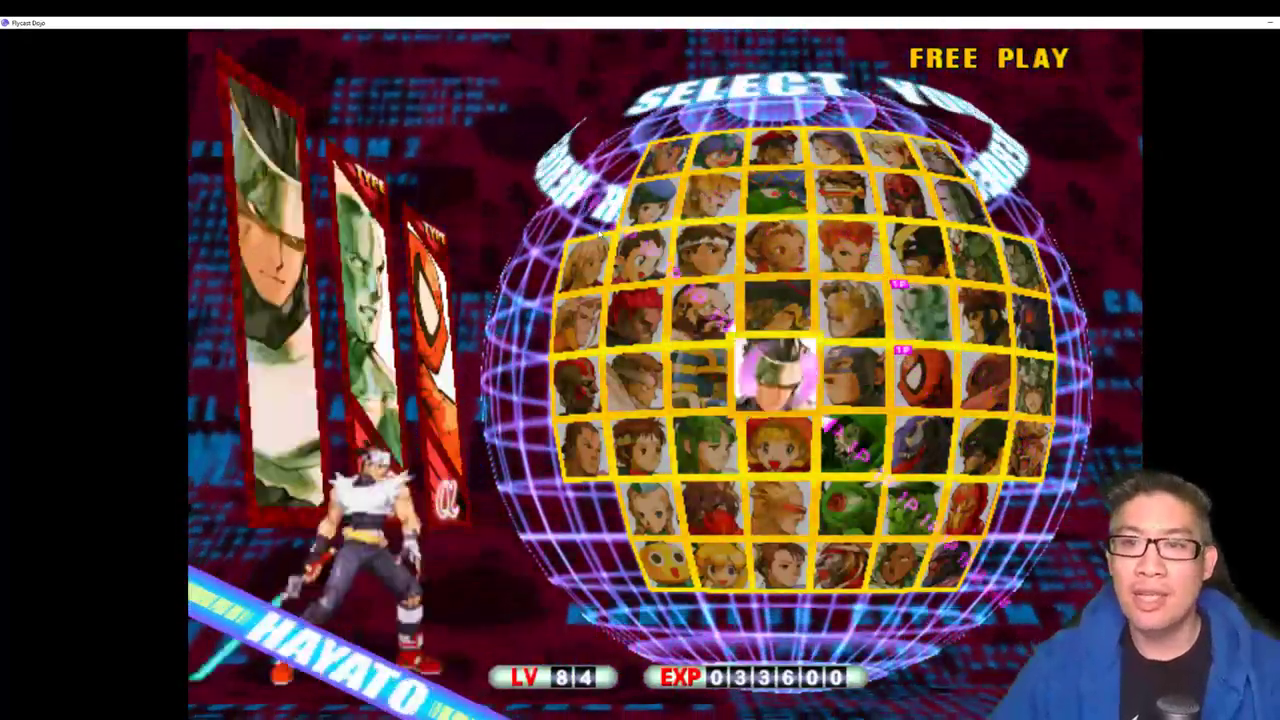
pyautogui.press('Right')
pyautogui.press('Down')
pyautogui.press('x')
pyautogui.press('x')
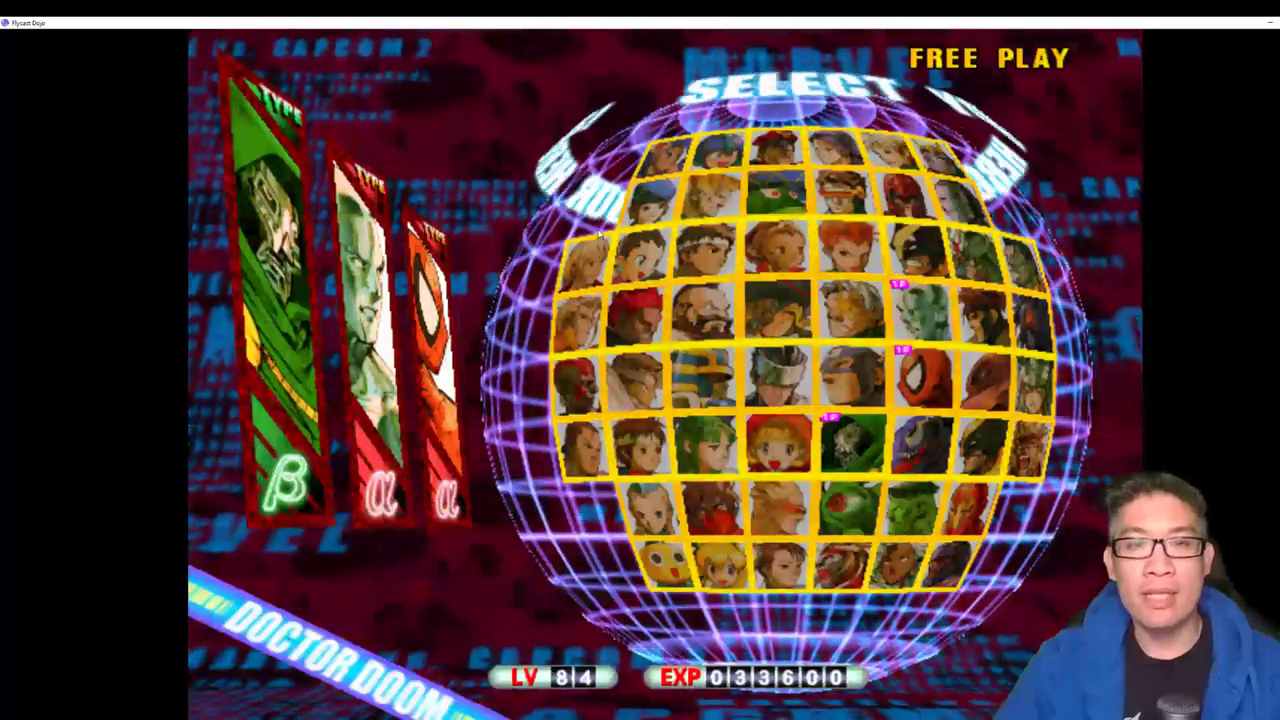
pyautogui.press('x')
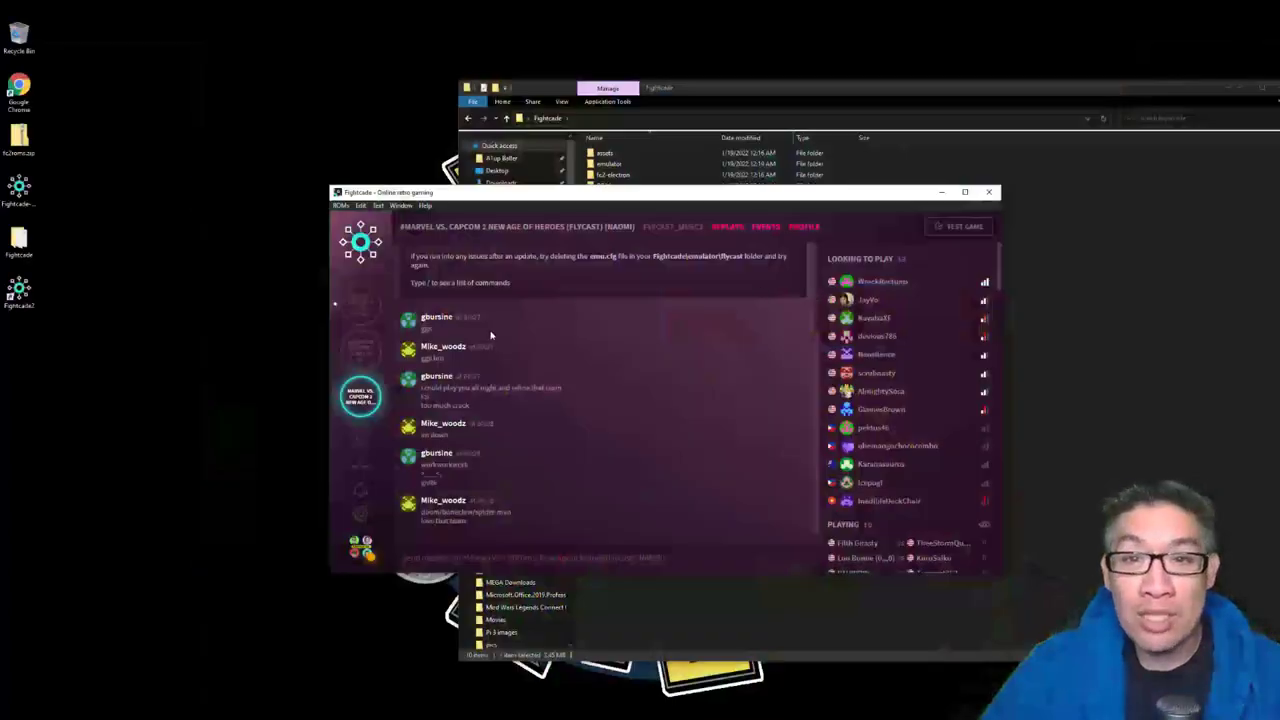
# Leave all three joined game channels and join the Street Fighter II' Champion Edition channel from the game list.
pyautogui.click(367, 442)
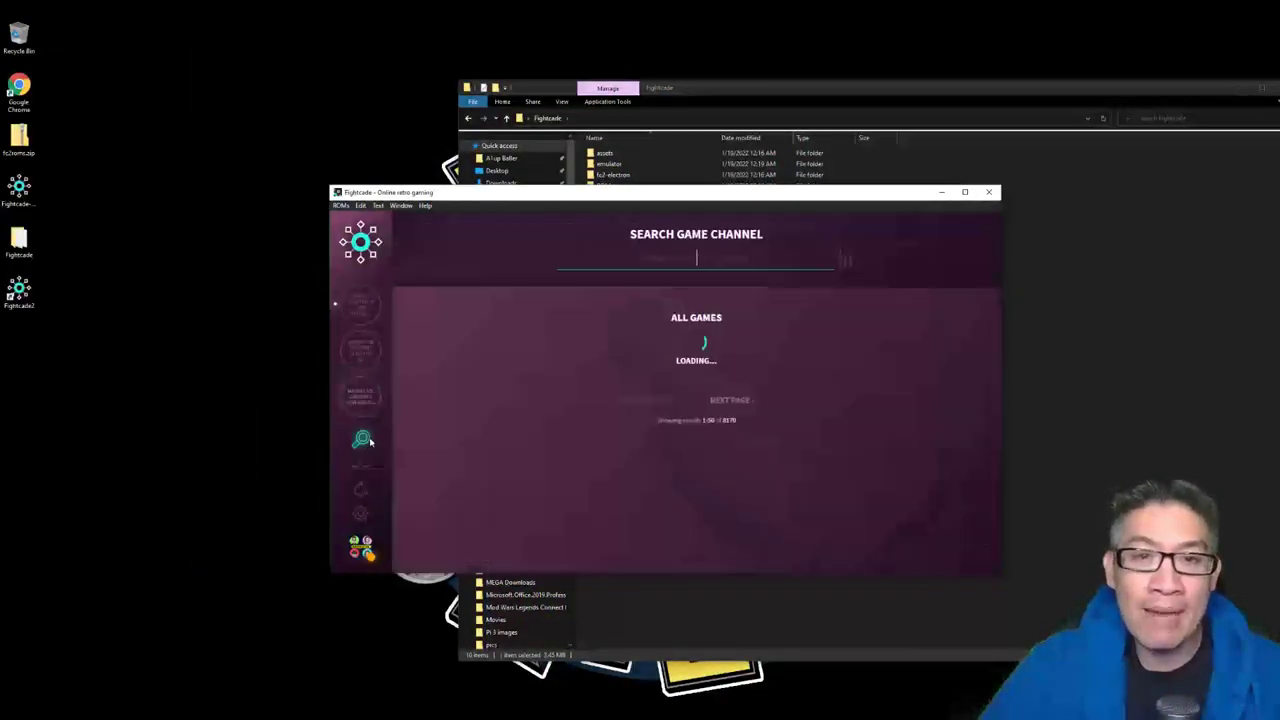
pyautogui.moveTo(580, 380)
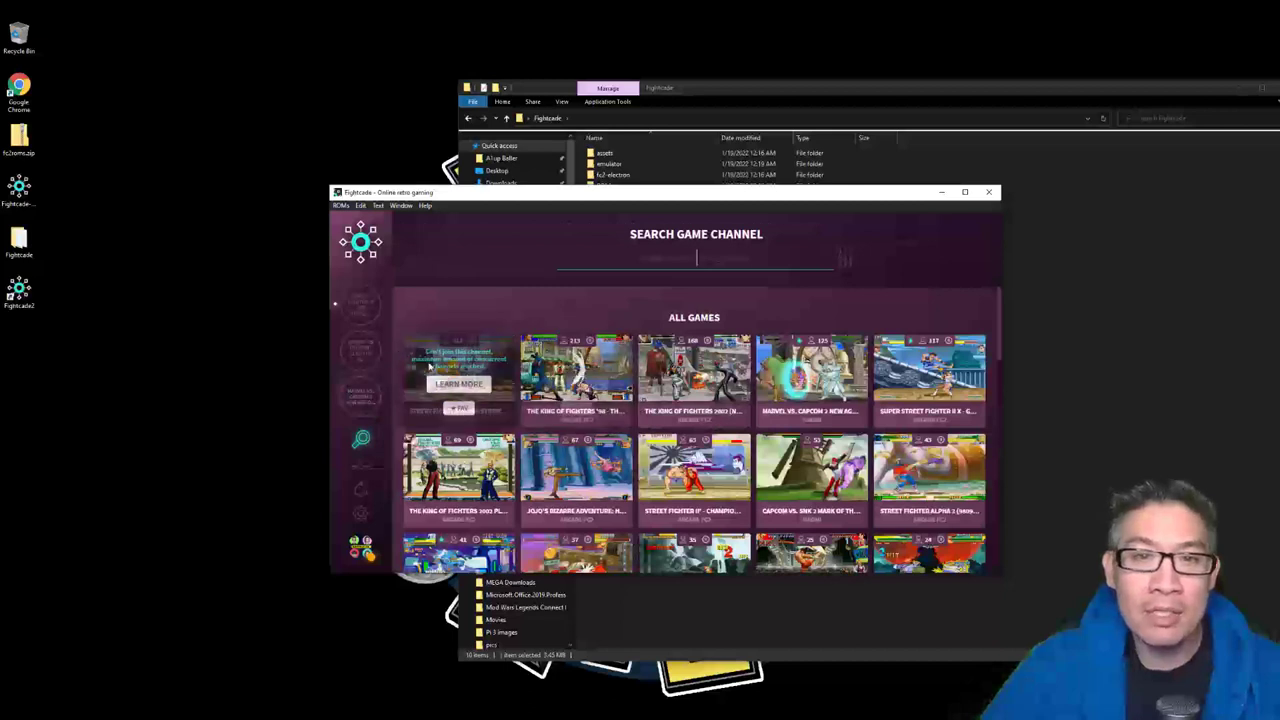
pyautogui.click(388, 345)
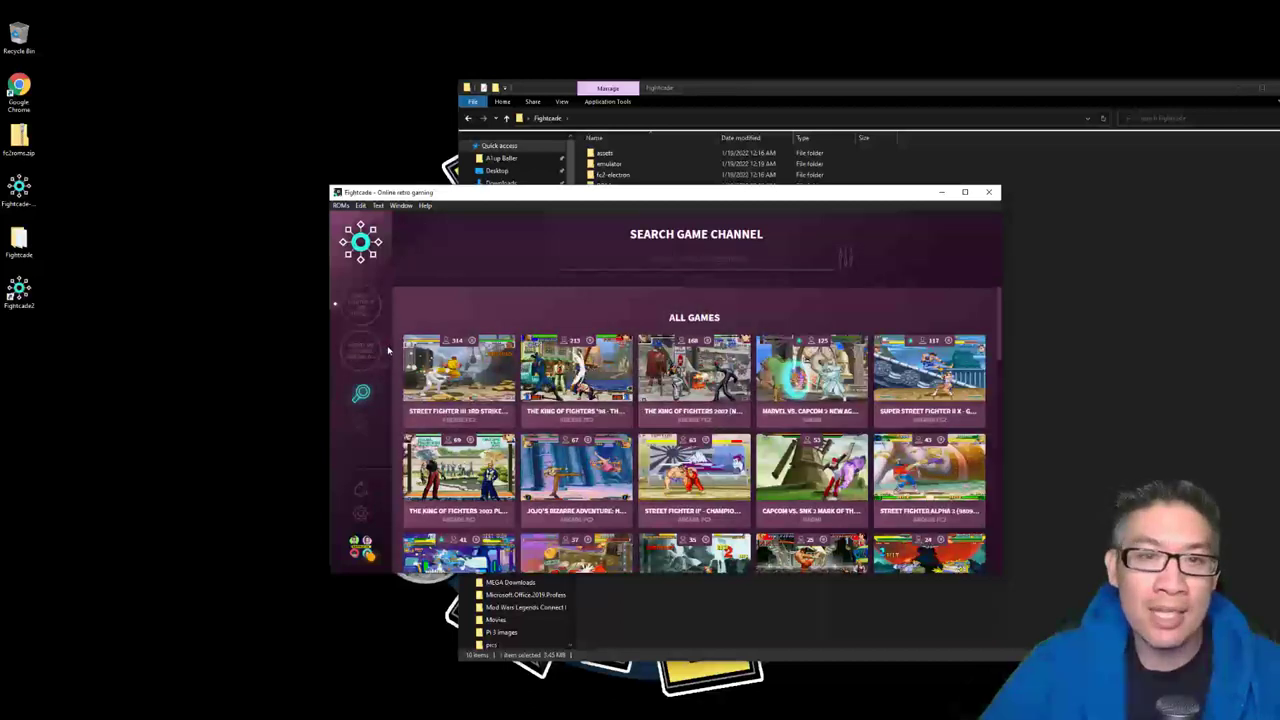
pyautogui.click(386, 341)
pyautogui.click(387, 298)
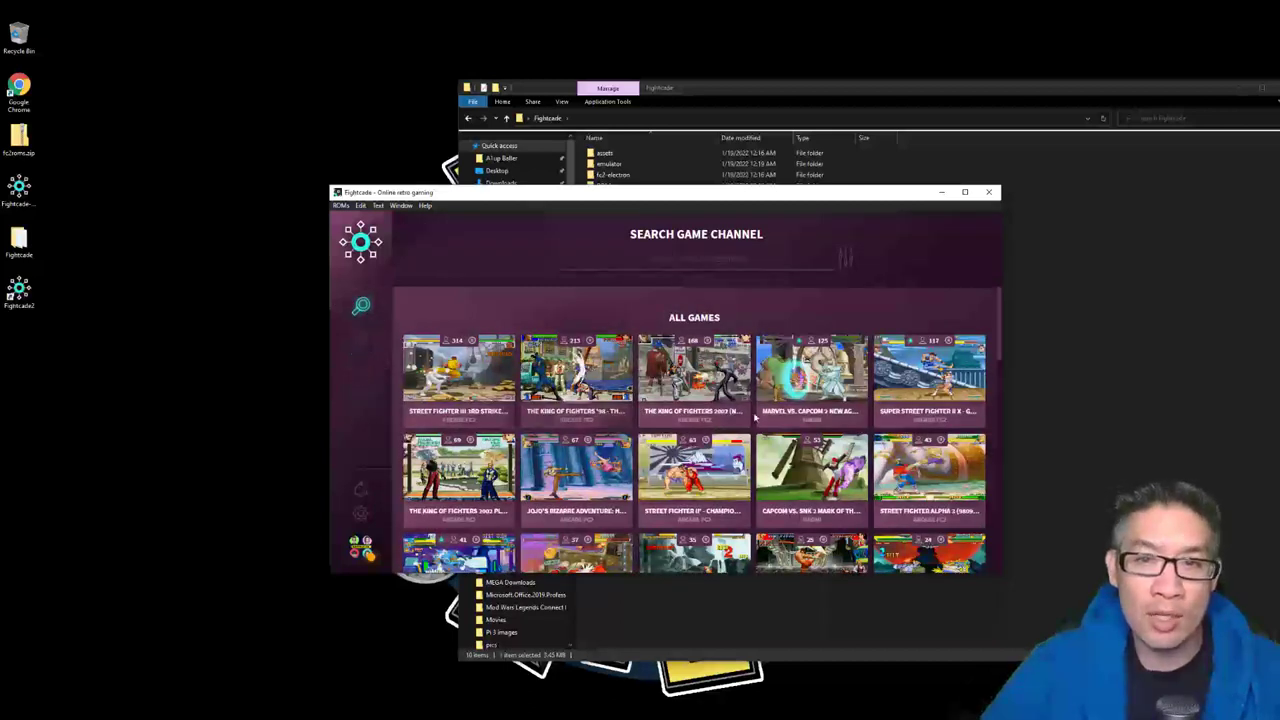
pyautogui.click(705, 471)
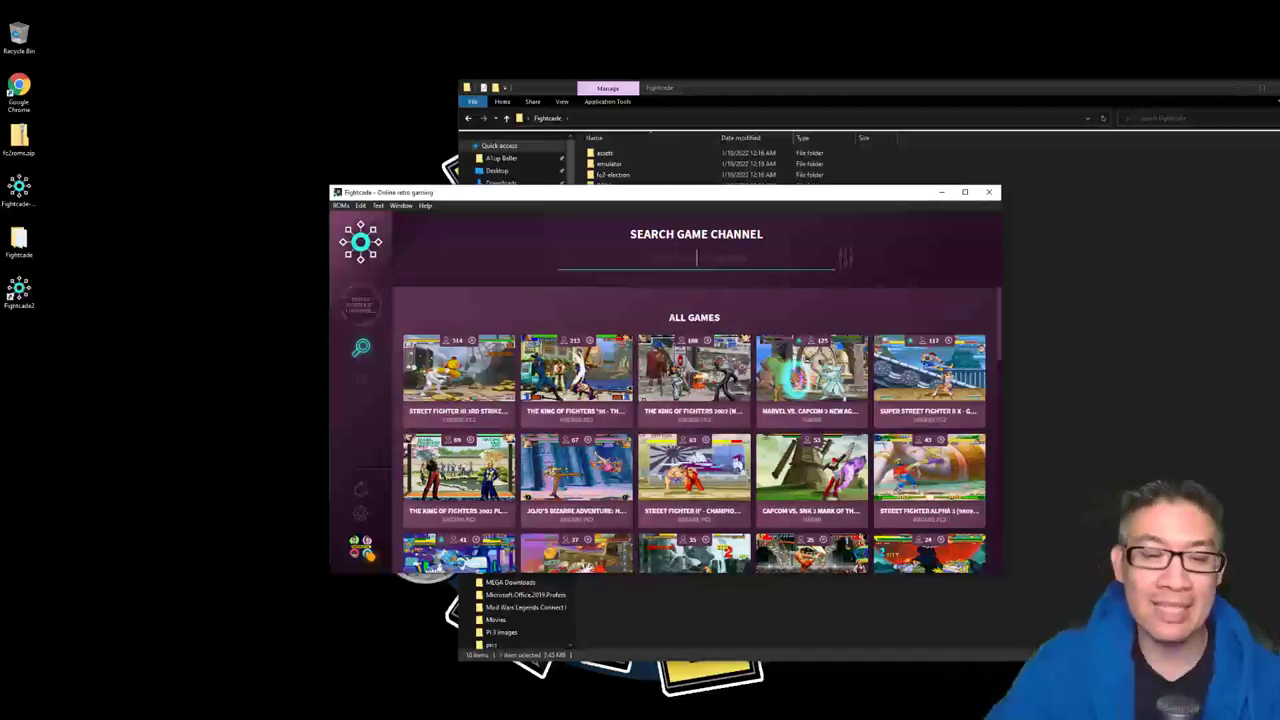
# Search the game channels for "mario kart", join Super Mario Kart (USA) (Super NES) and launch its test game.
pyautogui.write('rio kart')
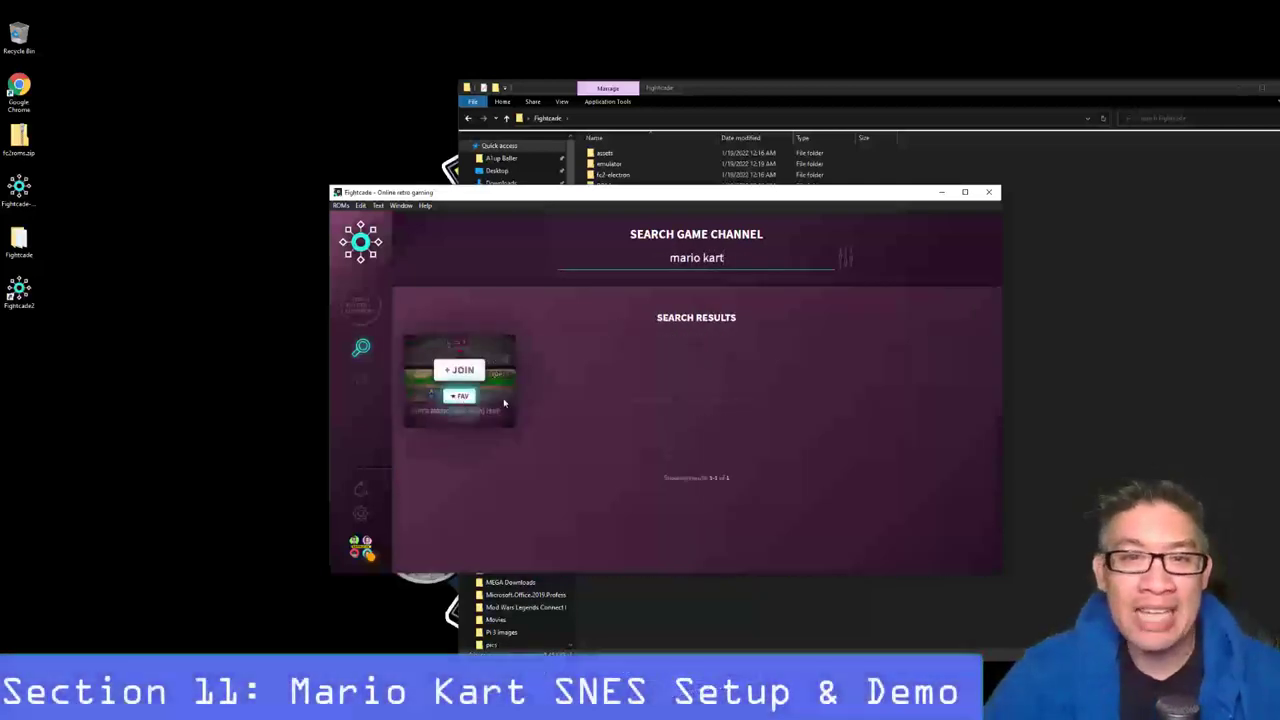
pyautogui.click(459, 370)
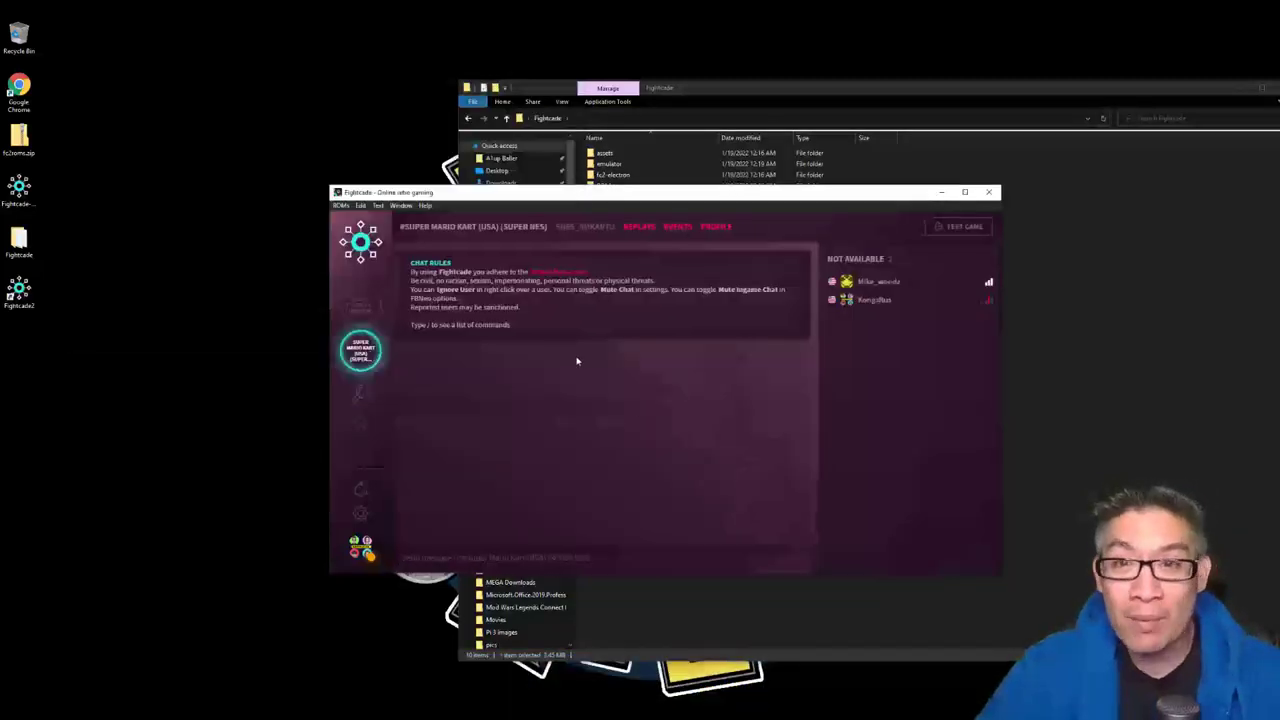
pyautogui.click(964, 226)
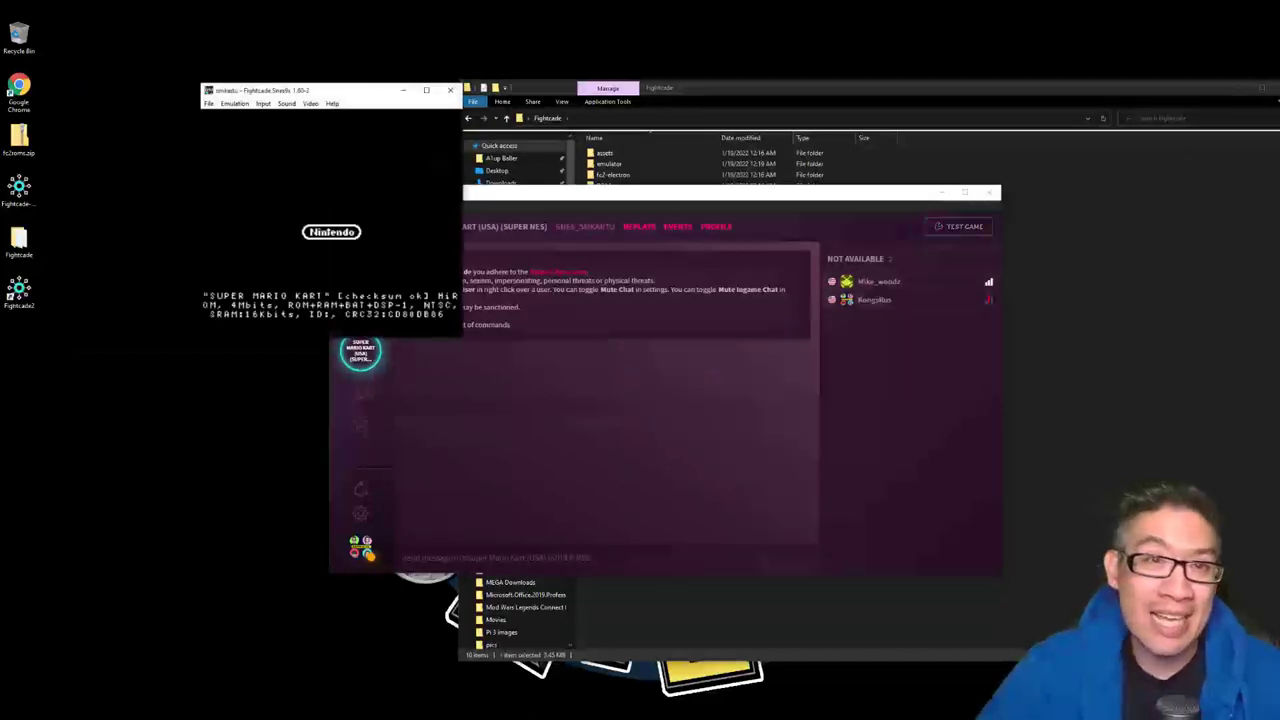
# Map Joypad #1 directions to the controller, B, A, Y and X to Buttons 0–3, Start to 7, Select to 6, L to 4, plus R.
pyautogui.moveTo(356, 95); pyautogui.dragTo(628, 277)
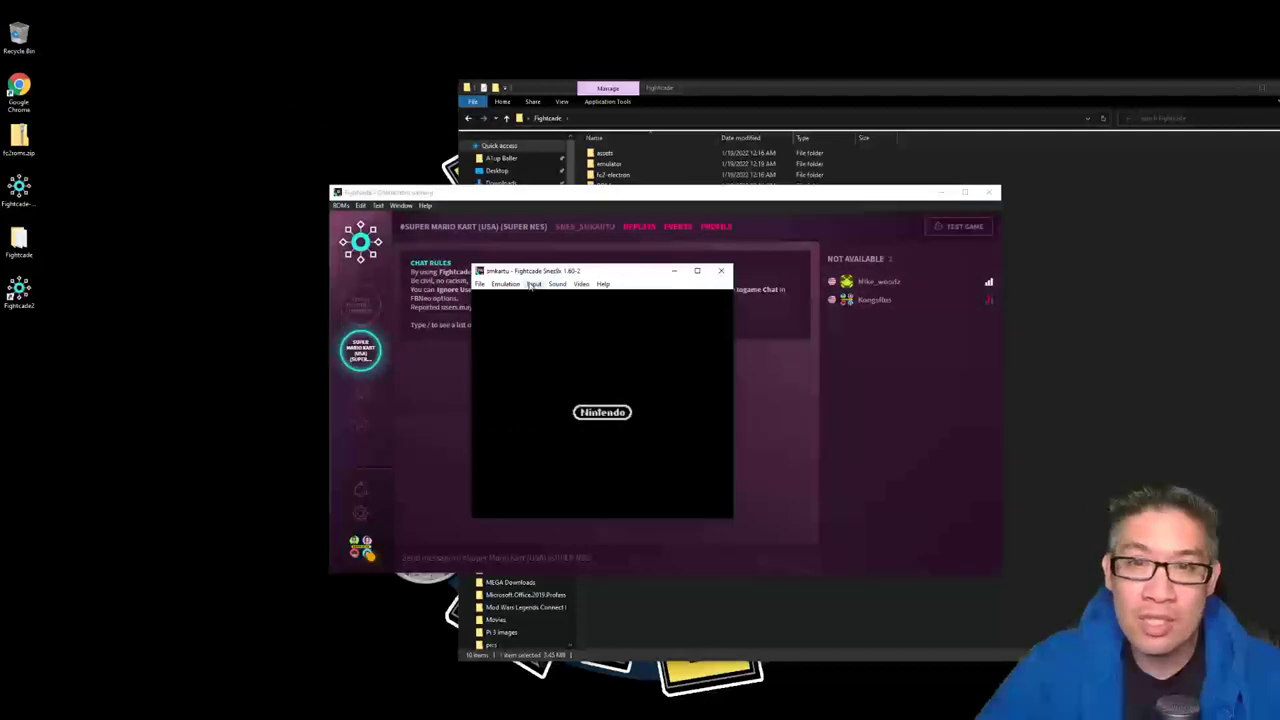
pyautogui.click(533, 284)
pyautogui.click(565, 297)
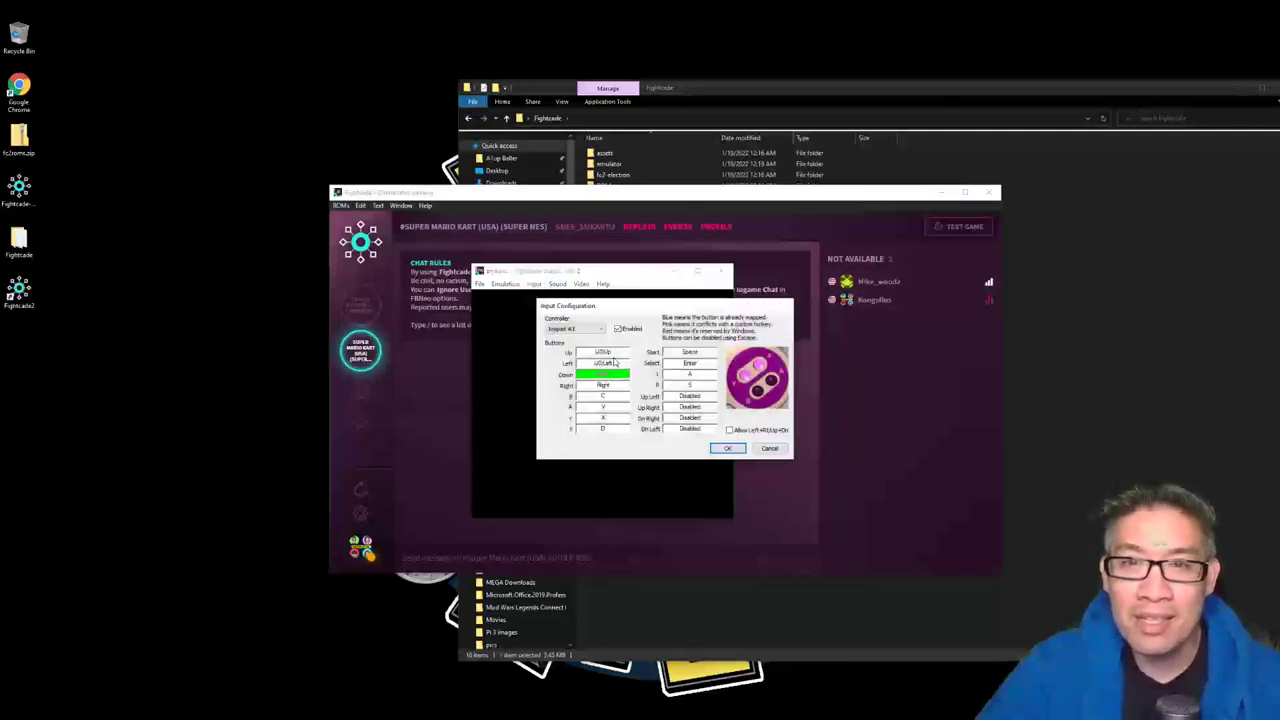
pyautogui.press('Down')
pyautogui.press('Right')
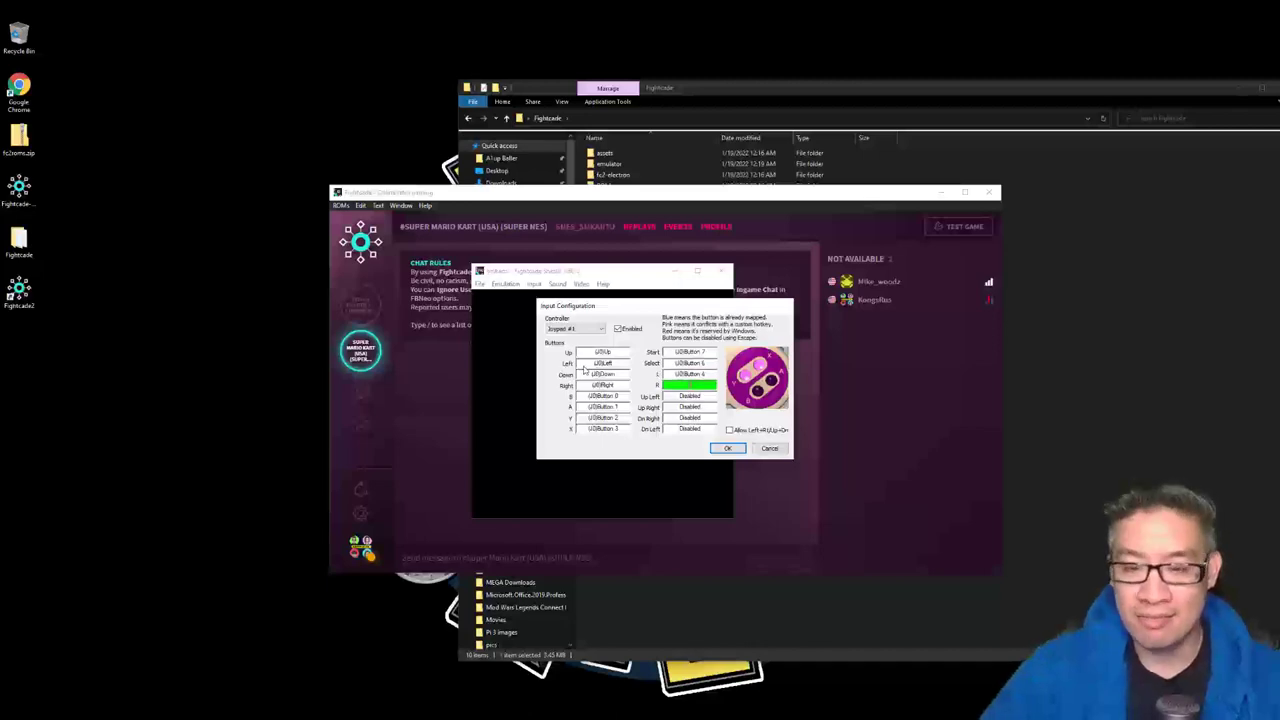
pyautogui.click(727, 448)
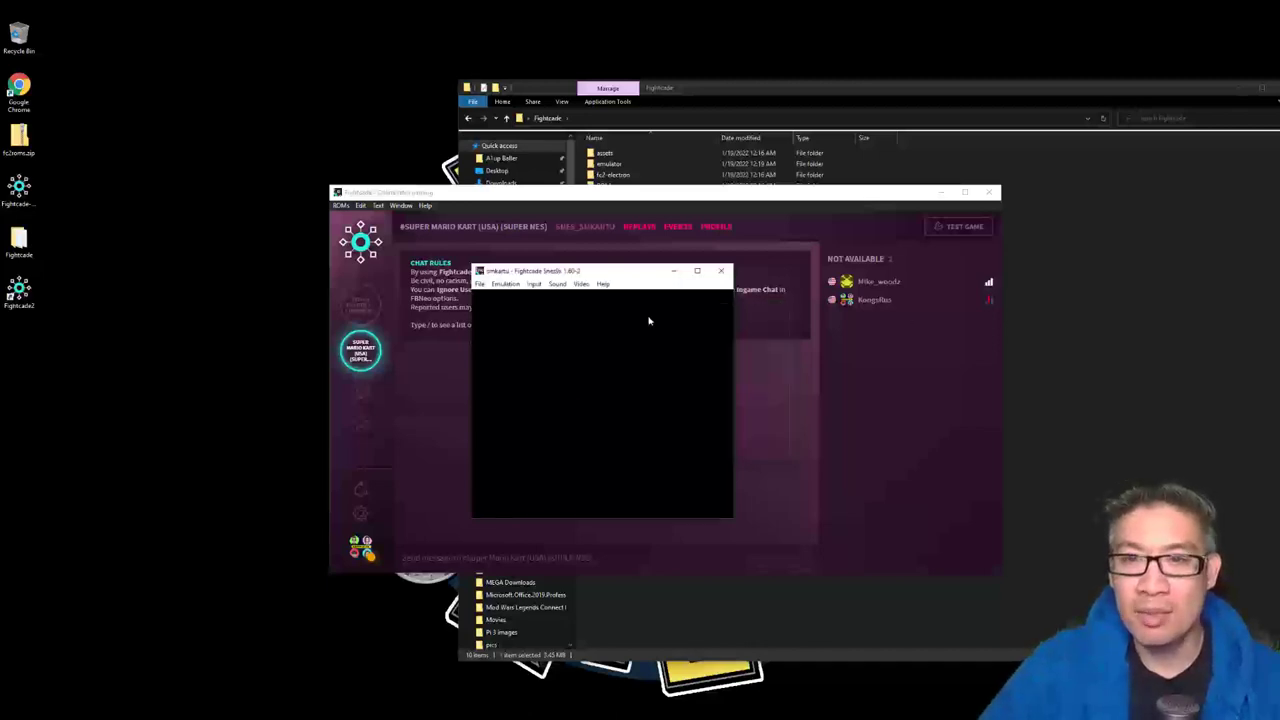
# Maximize the Super Mario Kart window and start a 50cc class Mushroom Cup race with Mario.
pyautogui.click(699, 272)
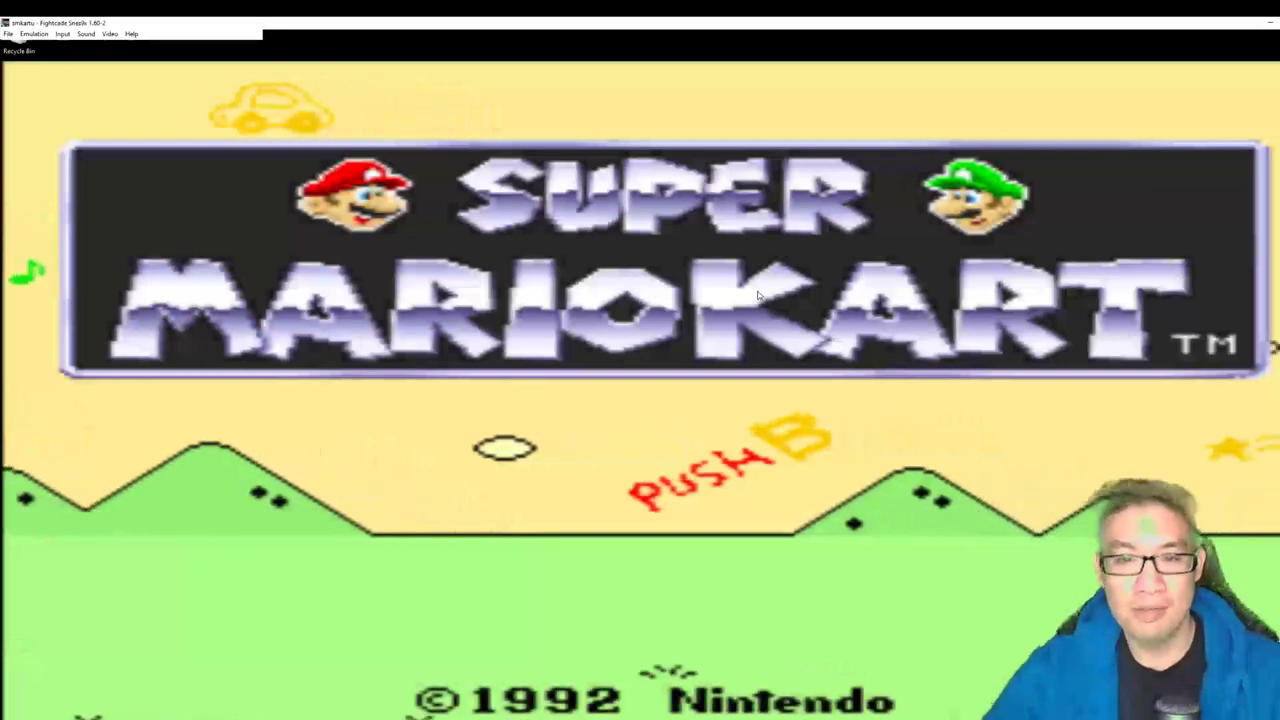
pyautogui.press('Return')
pyautogui.press('Return')
pyautogui.press('Return')
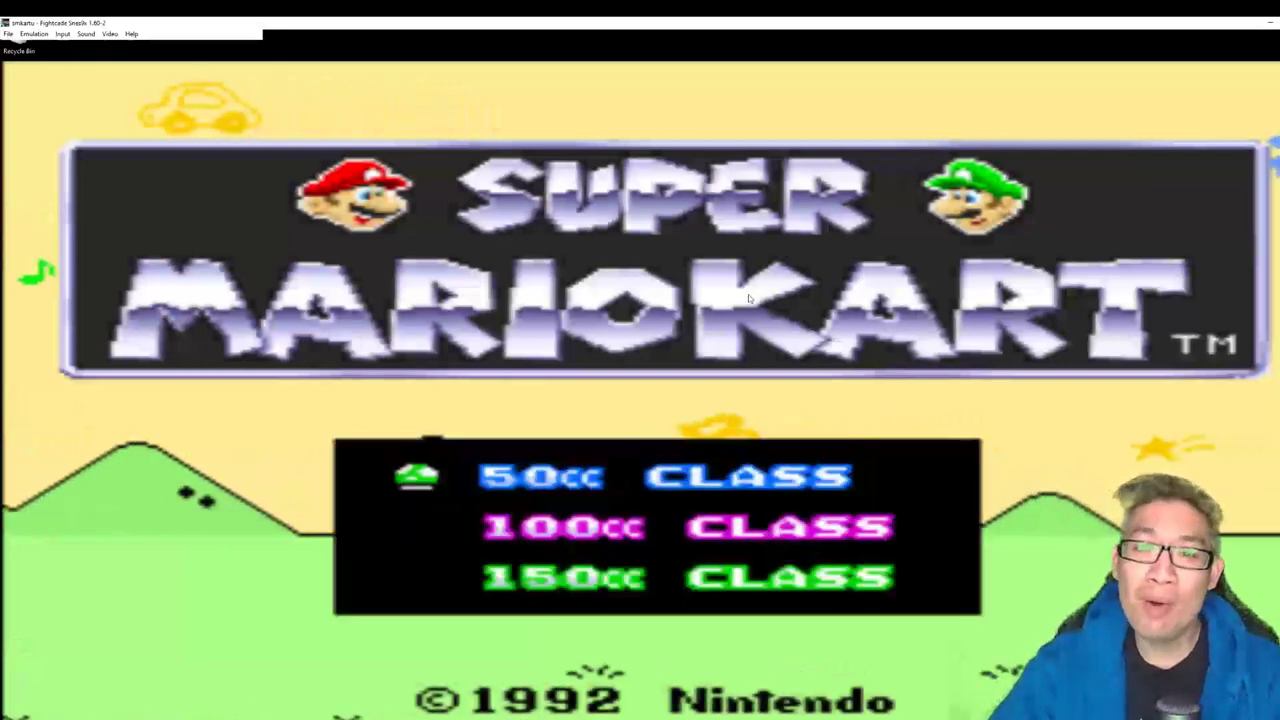
pyautogui.press('Return')
pyautogui.press('Return')
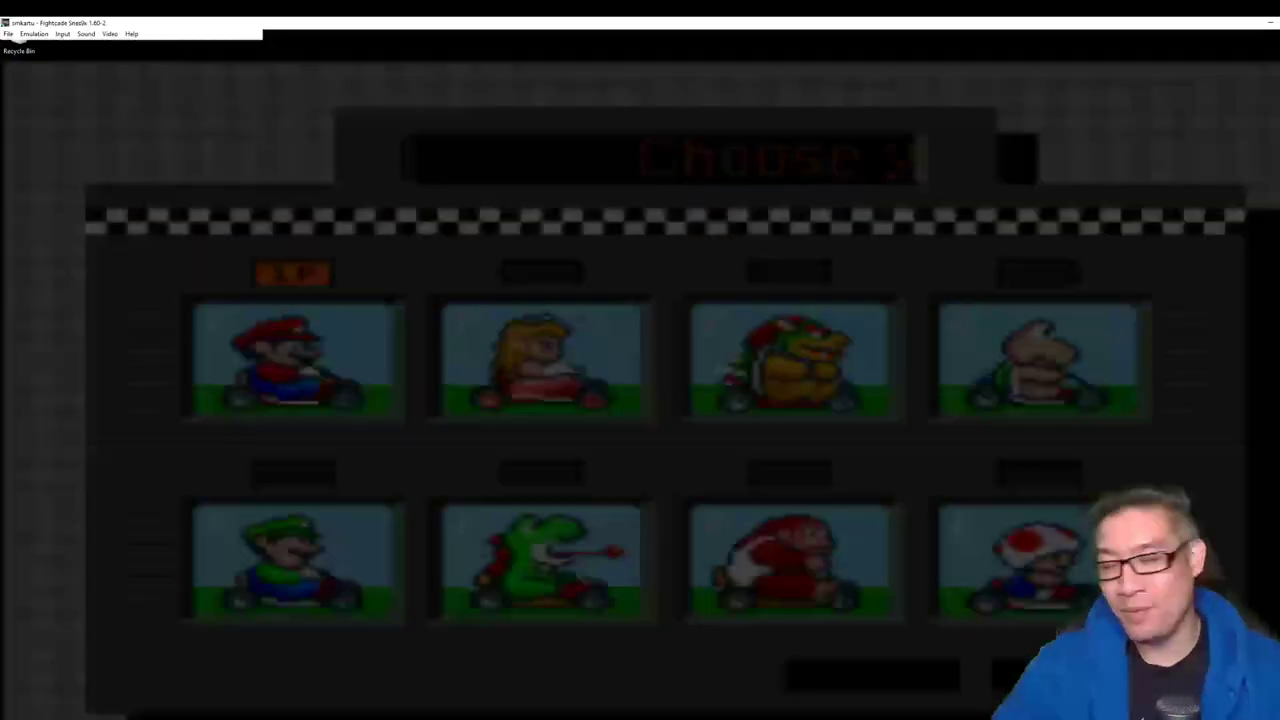
pyautogui.press('Return')
pyautogui.press('Return')
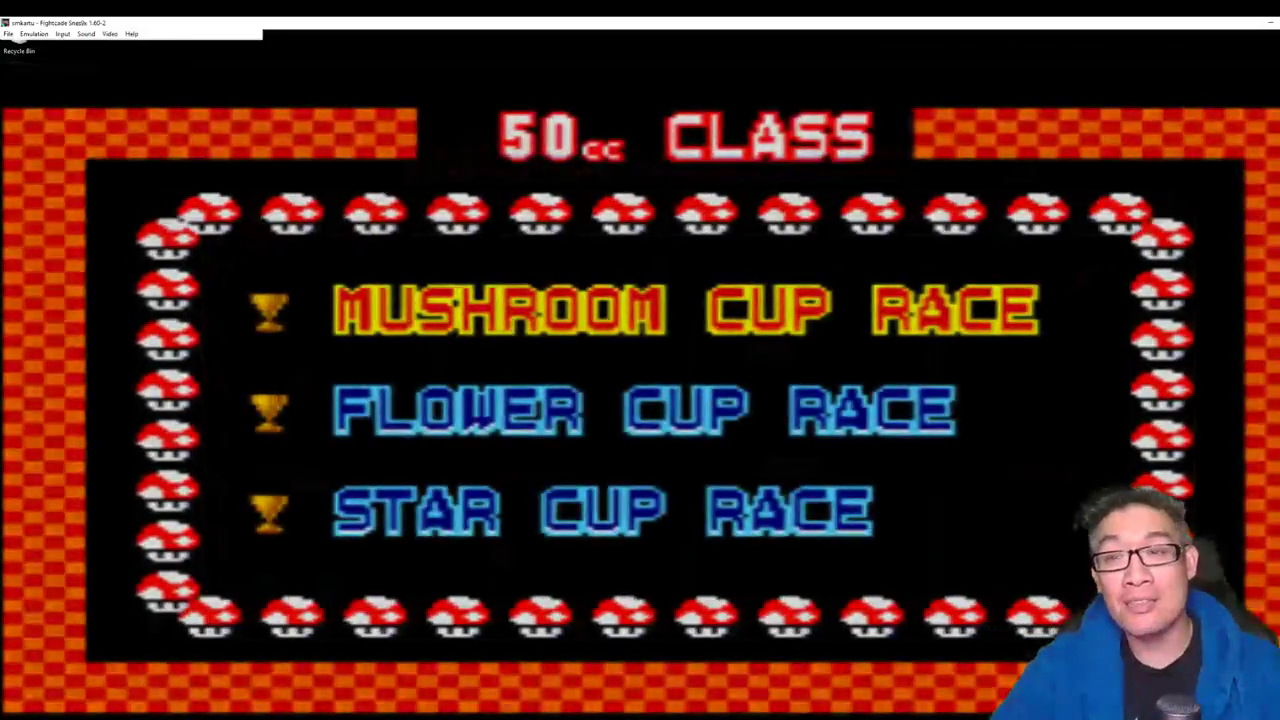
pyautogui.press('Return')
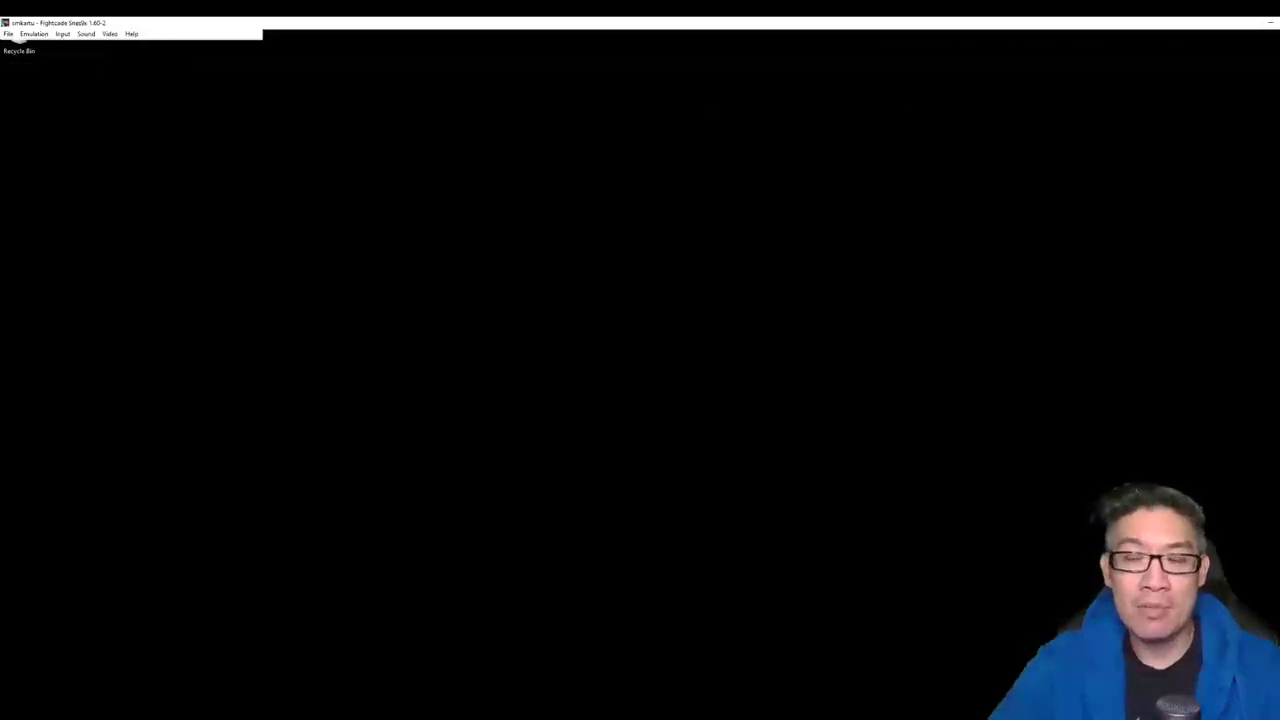